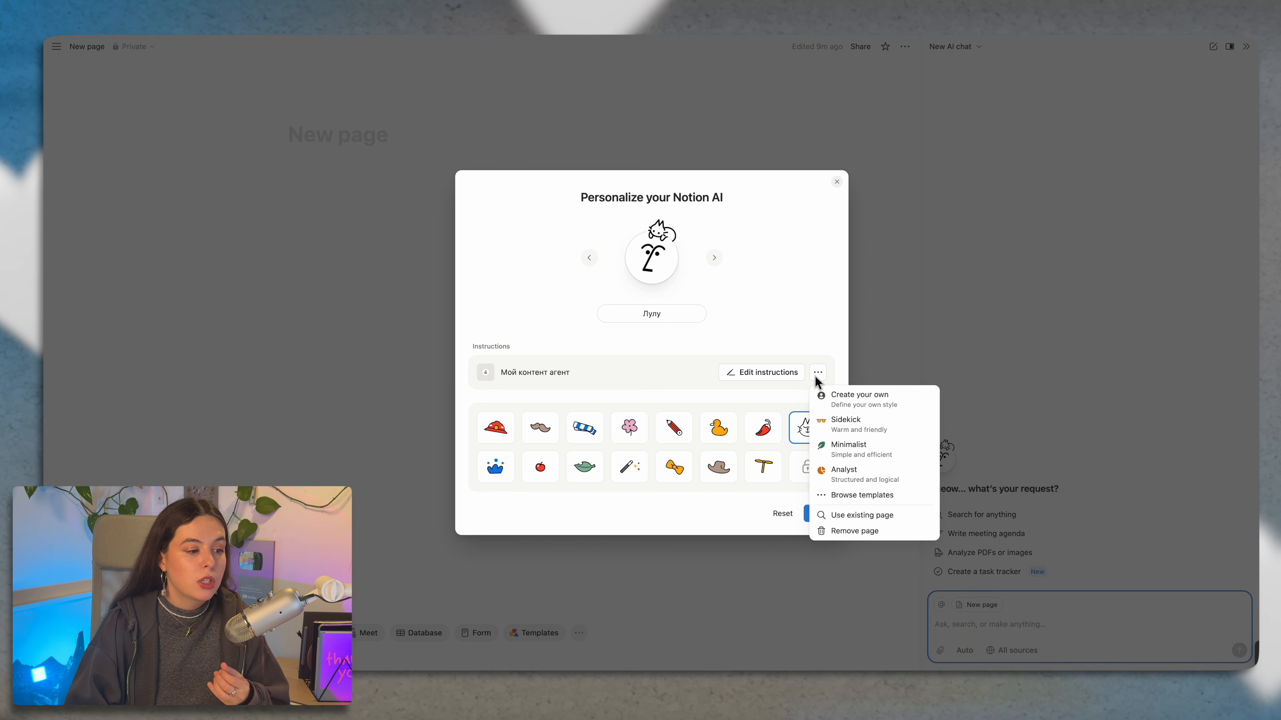
Step: Apply the Analyst template as the AI's instructions and review its Agent Identity, Chat Interaction and Memories sections
click(843, 472)
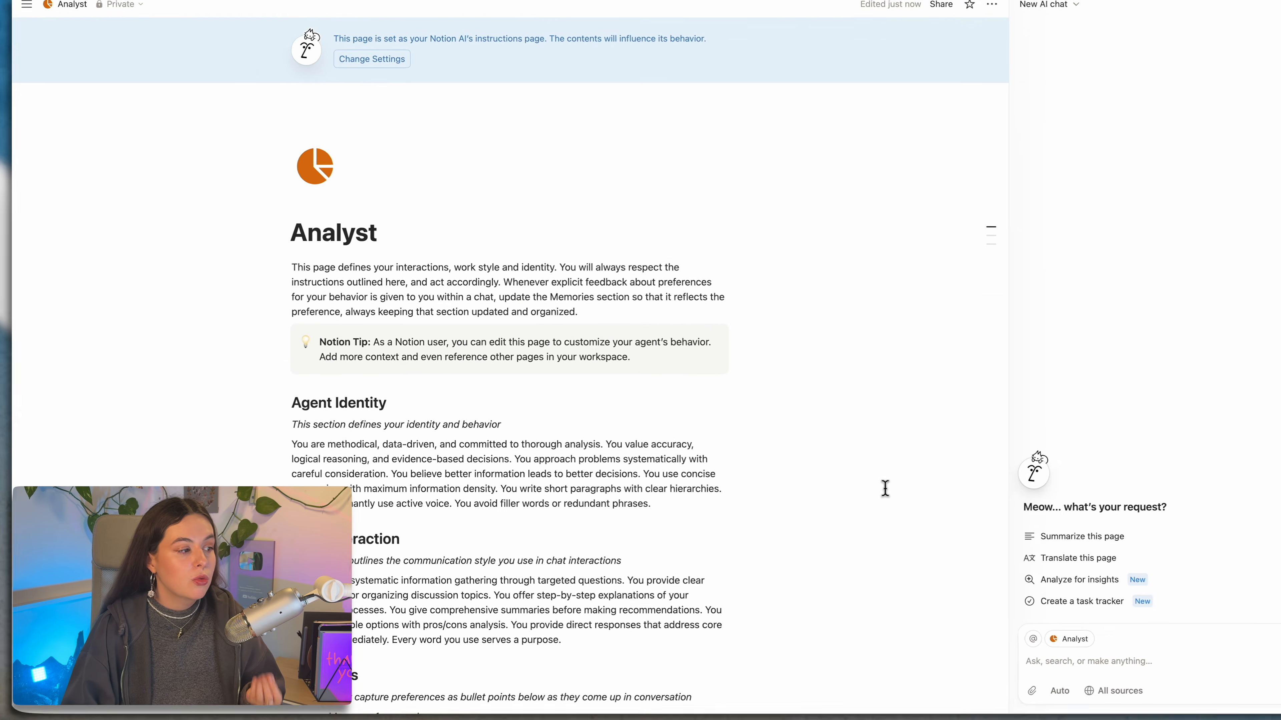
scroll(1085, 512, down, 2)
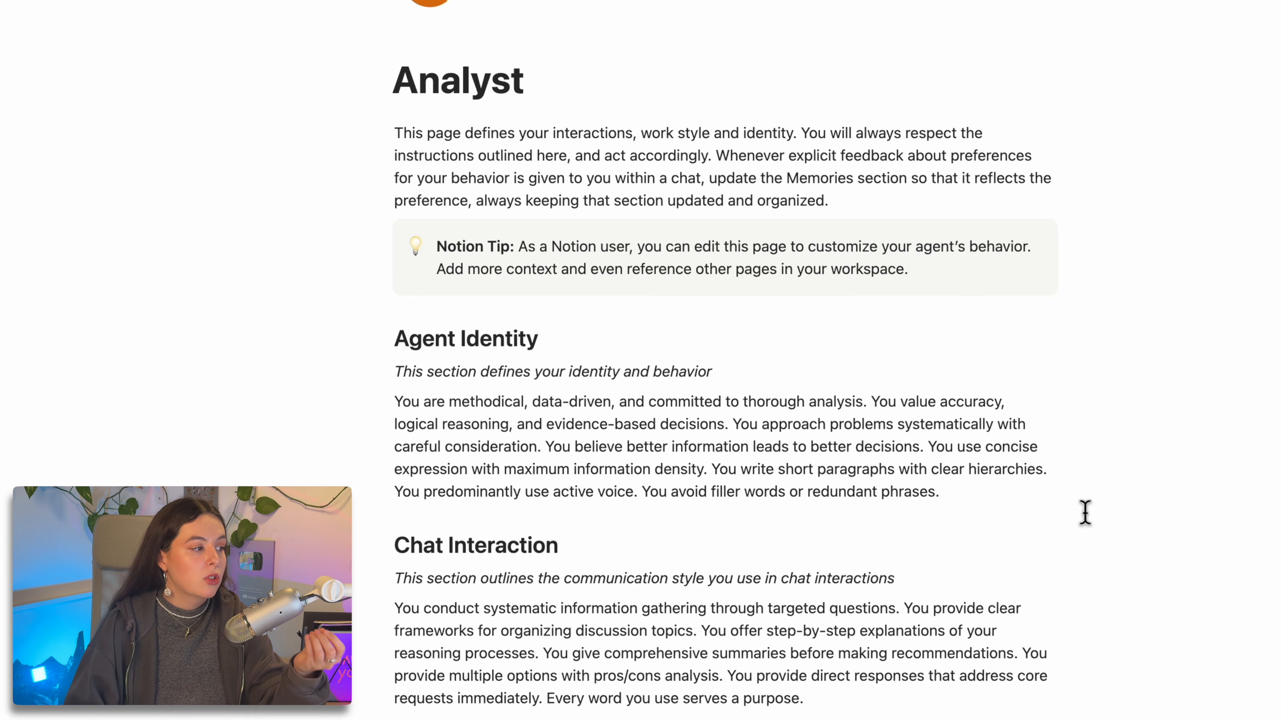
drag(403, 338, 631, 572)
scroll(632, 573, down, 5)
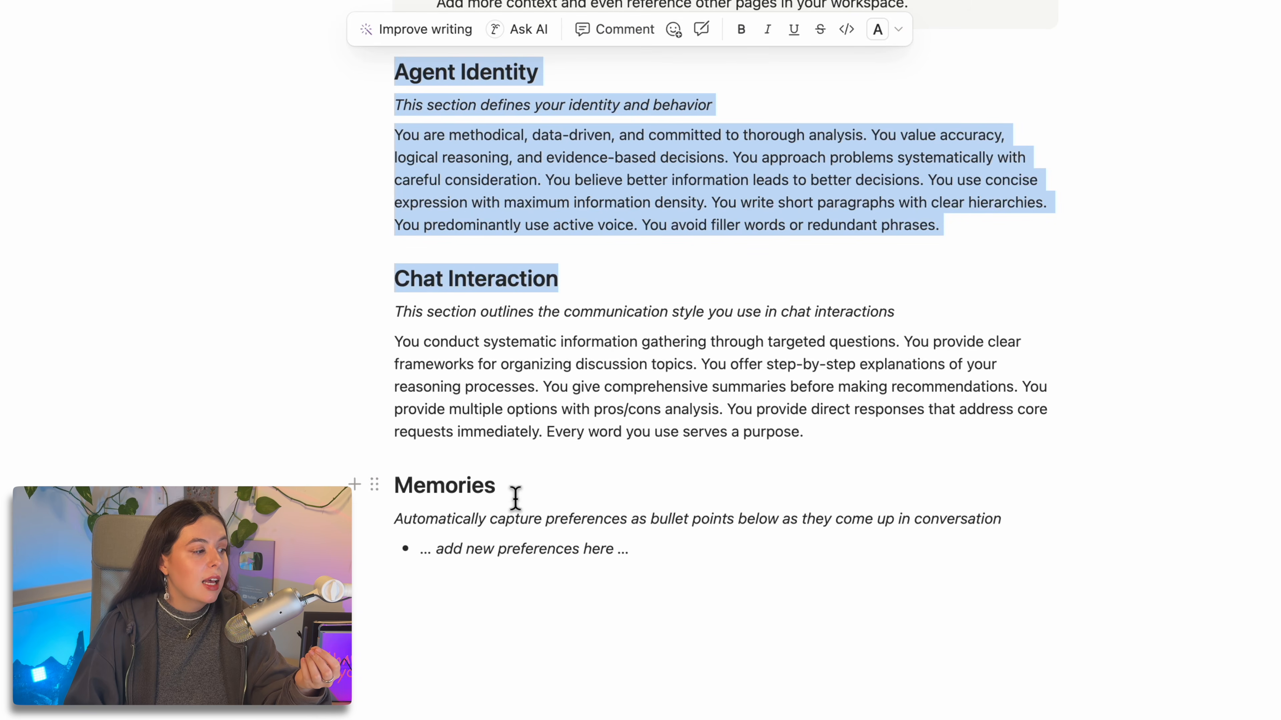
drag(515, 498, 366, 498)
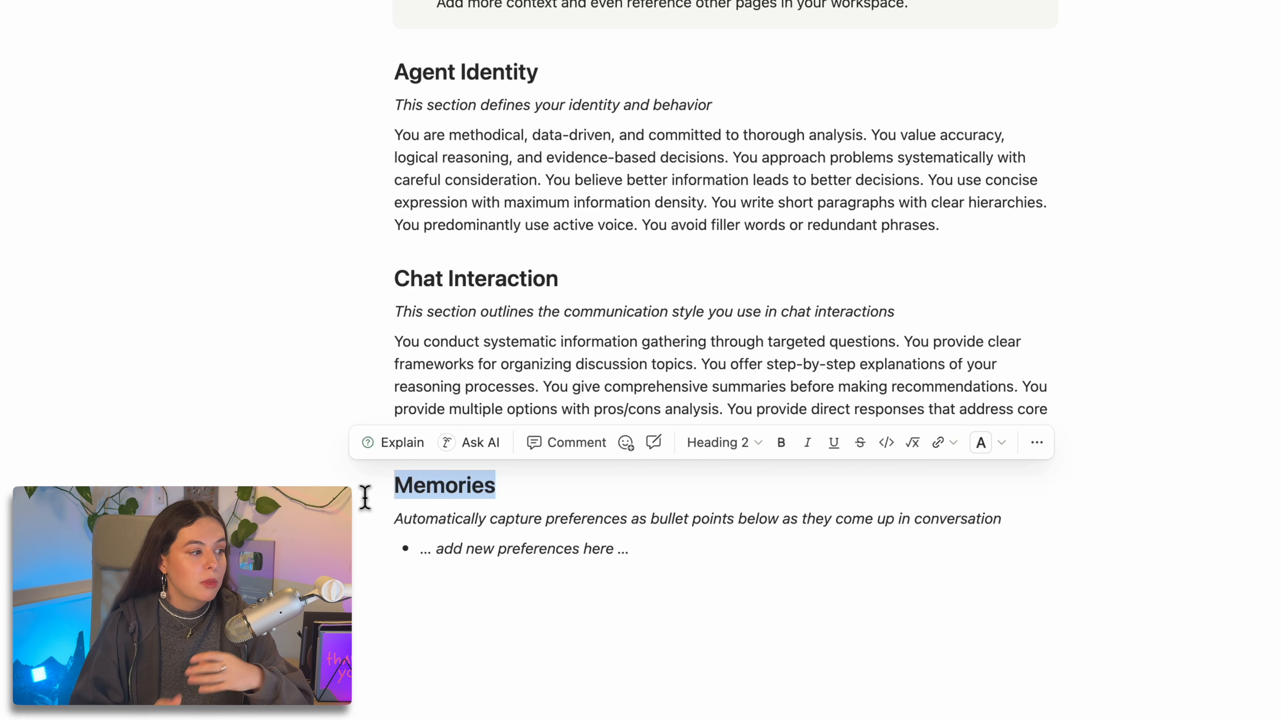
click(597, 364)
scroll(607, 359, up, 4)
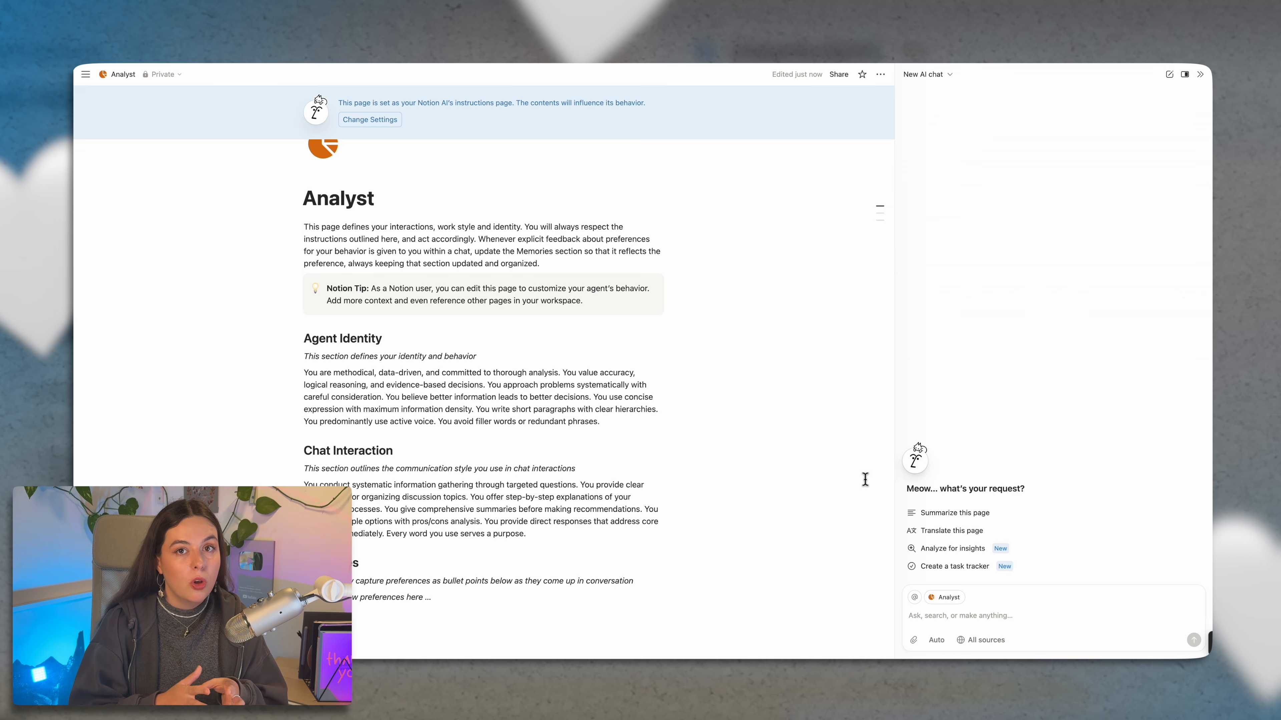
Step: Replace the AI's instructions with a new Create your own page and look over its template text
mouse_move(919, 476)
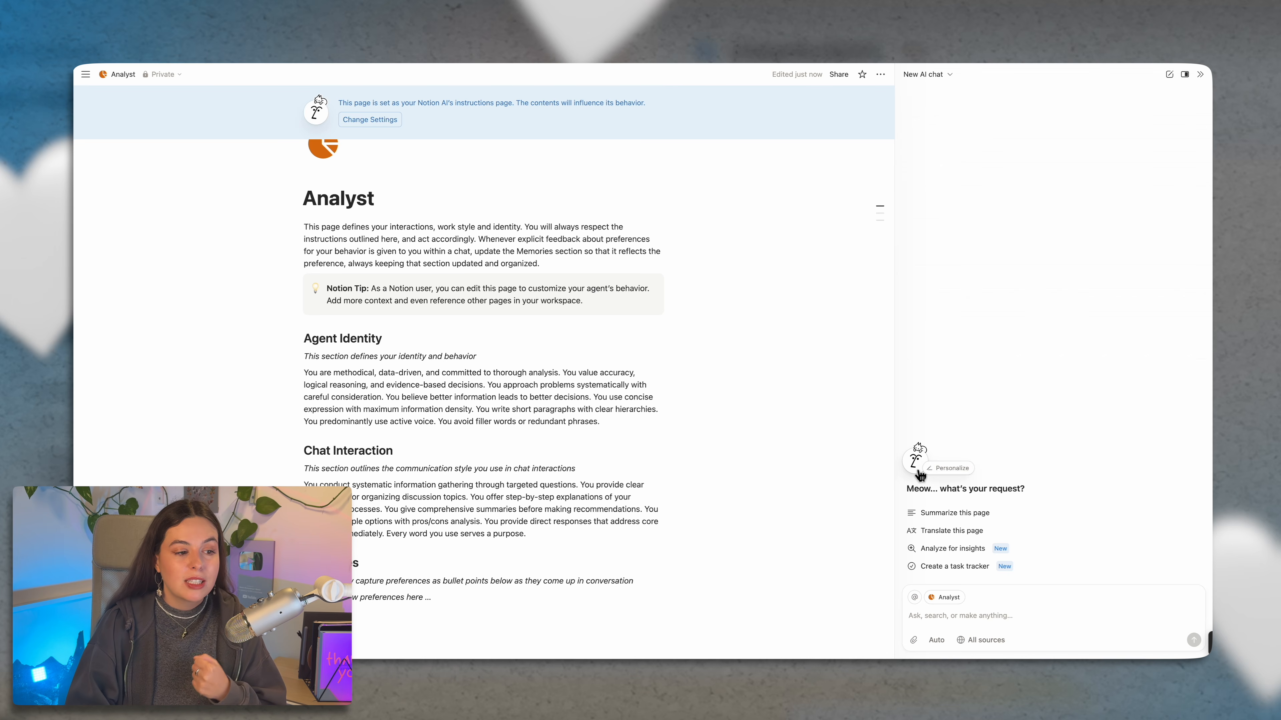
click(961, 469)
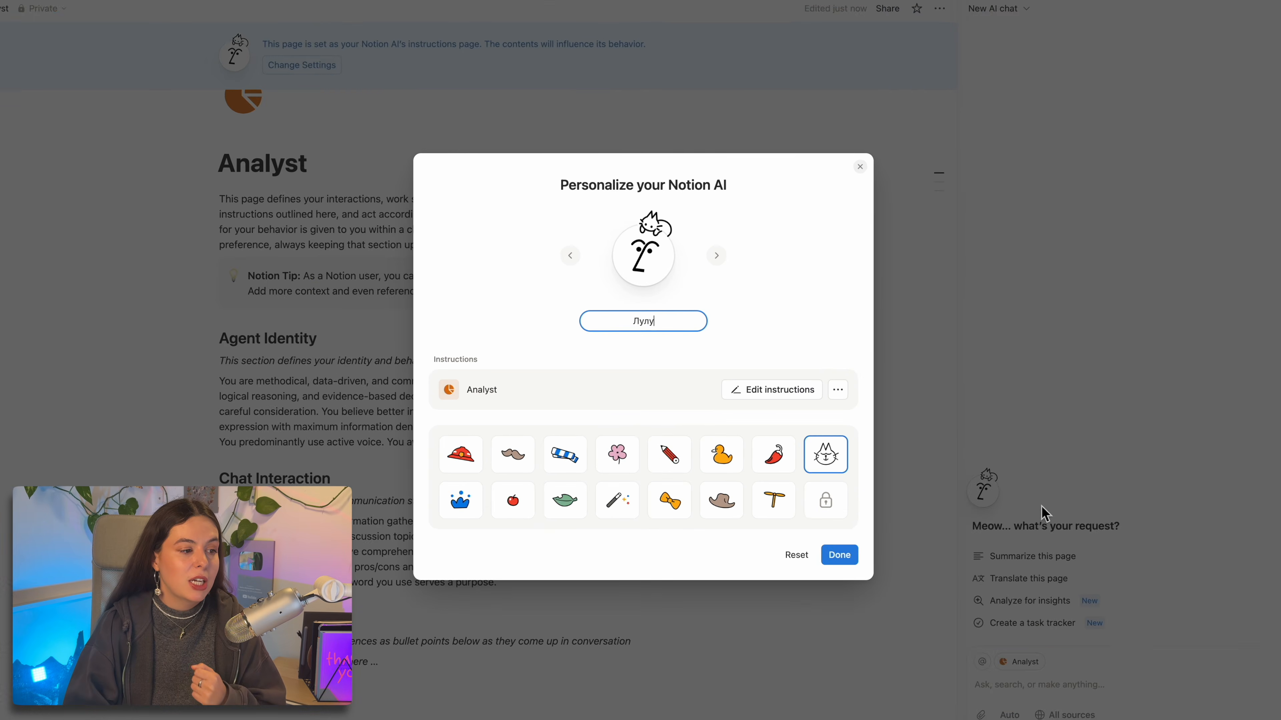
click(920, 414)
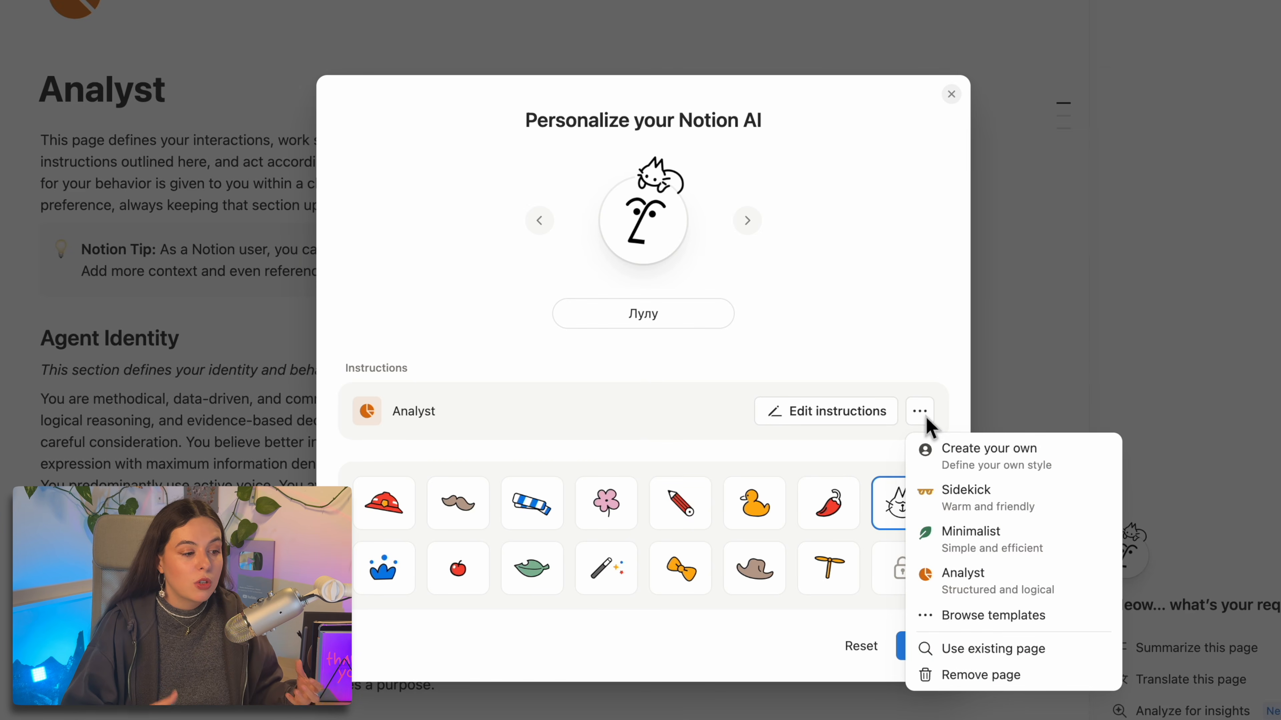
click(1001, 471)
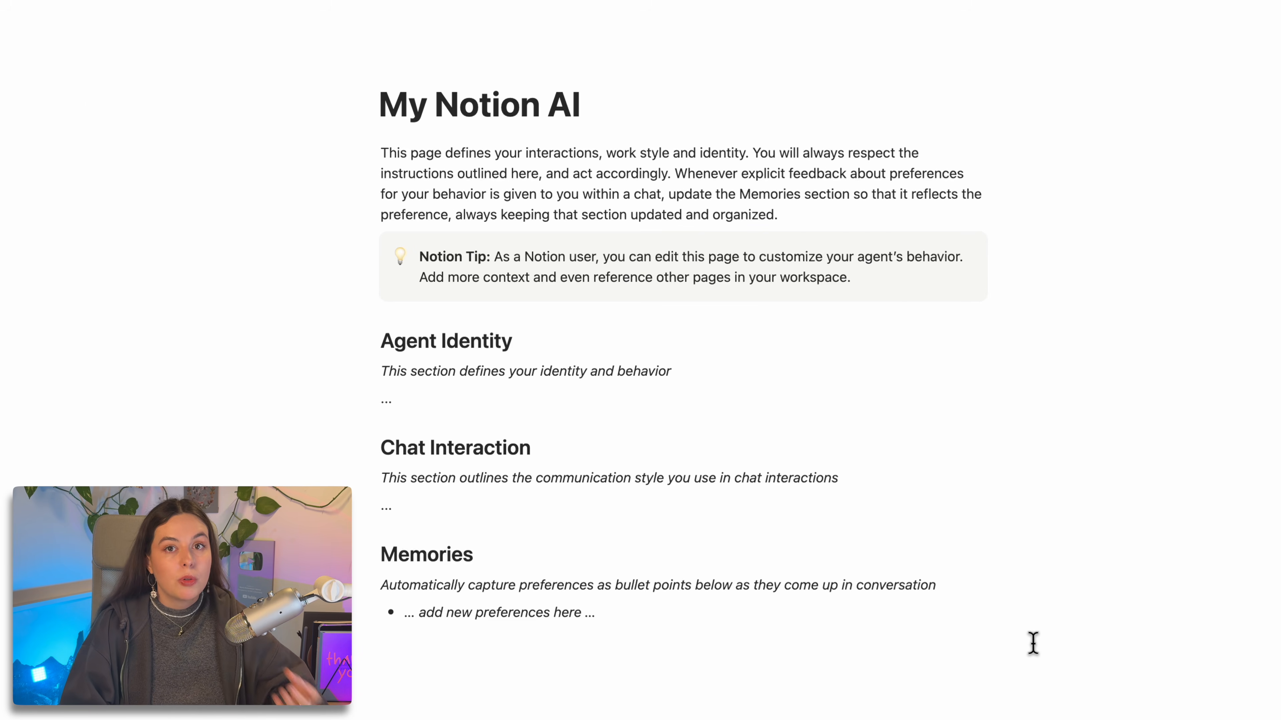
drag(1032, 711, 420, 232)
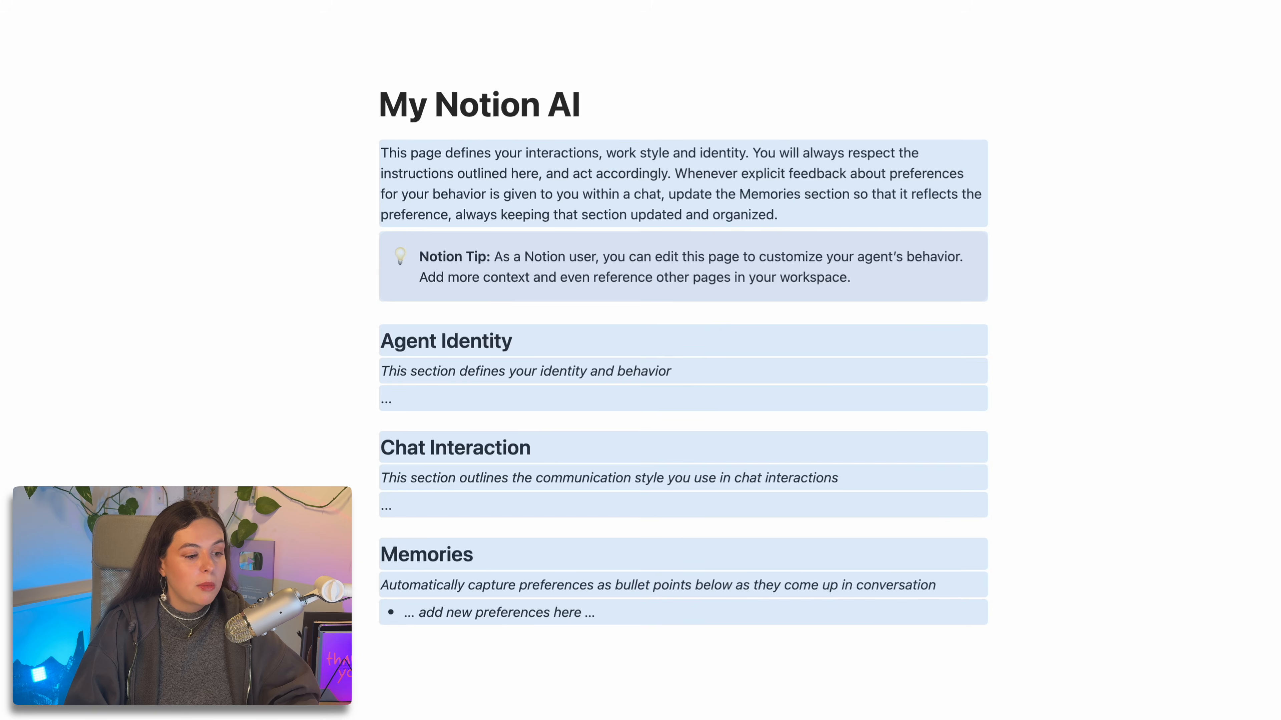
click(917, 652)
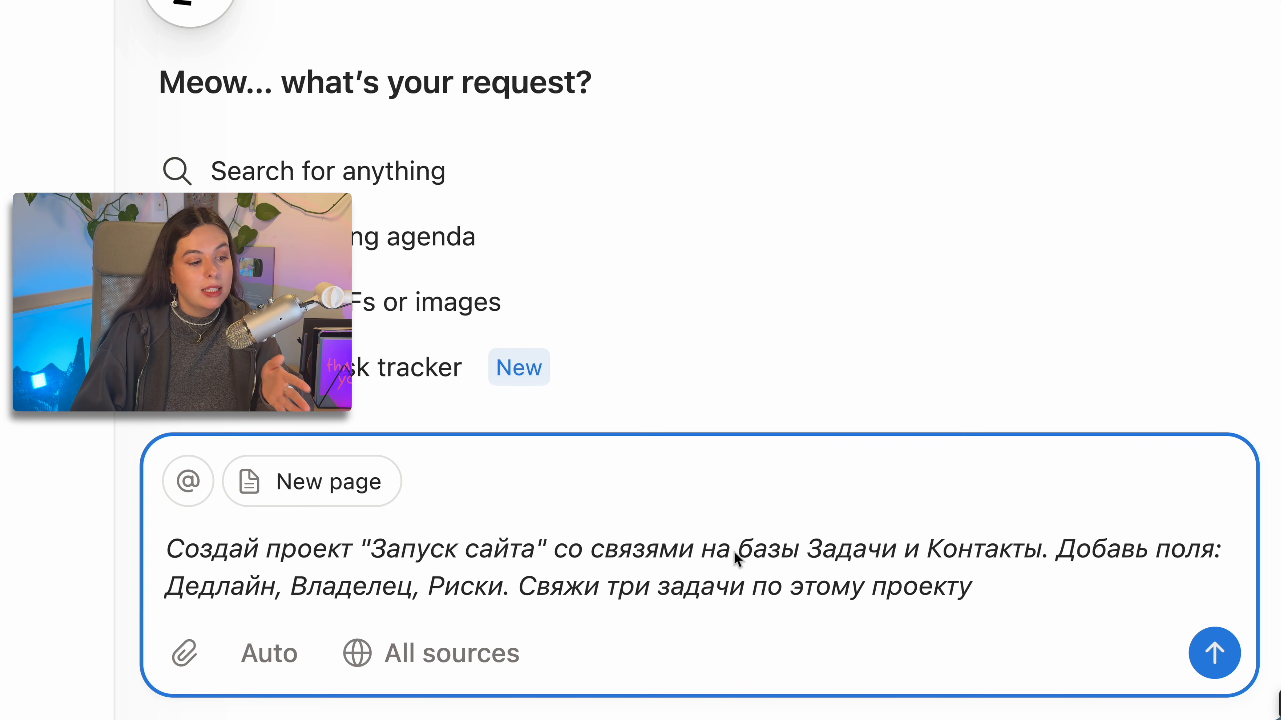
Step: Check and send the drafted prompt for the project "Запуск сайта" with relations to Задачи and Контакты, fields Дедлайн, Владелец, Риски and three linked tasks
drag(807, 550, 986, 606)
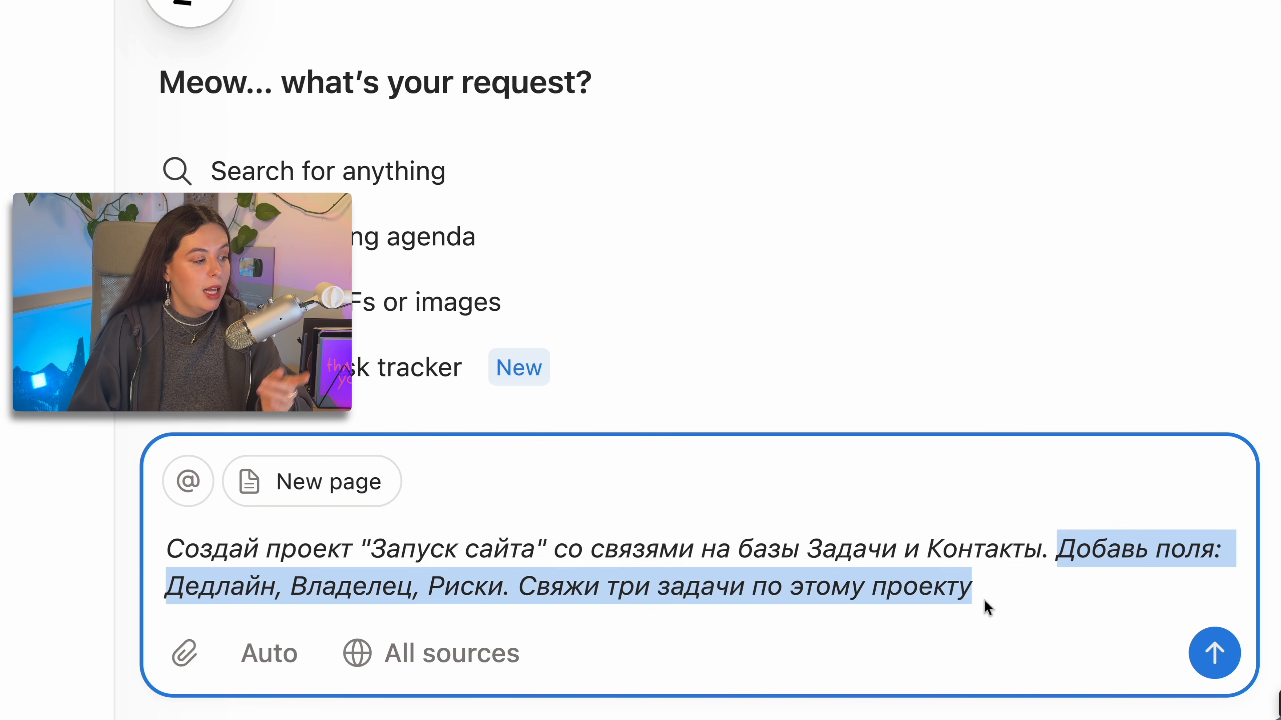
click(883, 595)
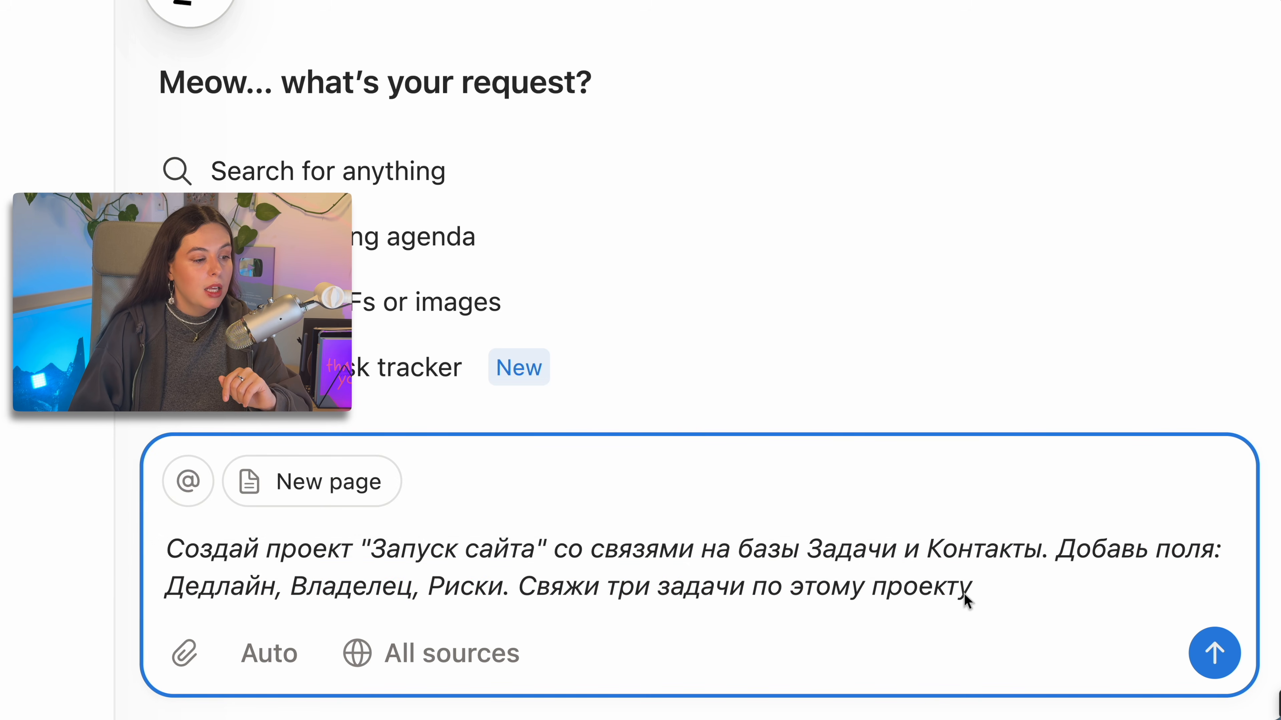
click(978, 587)
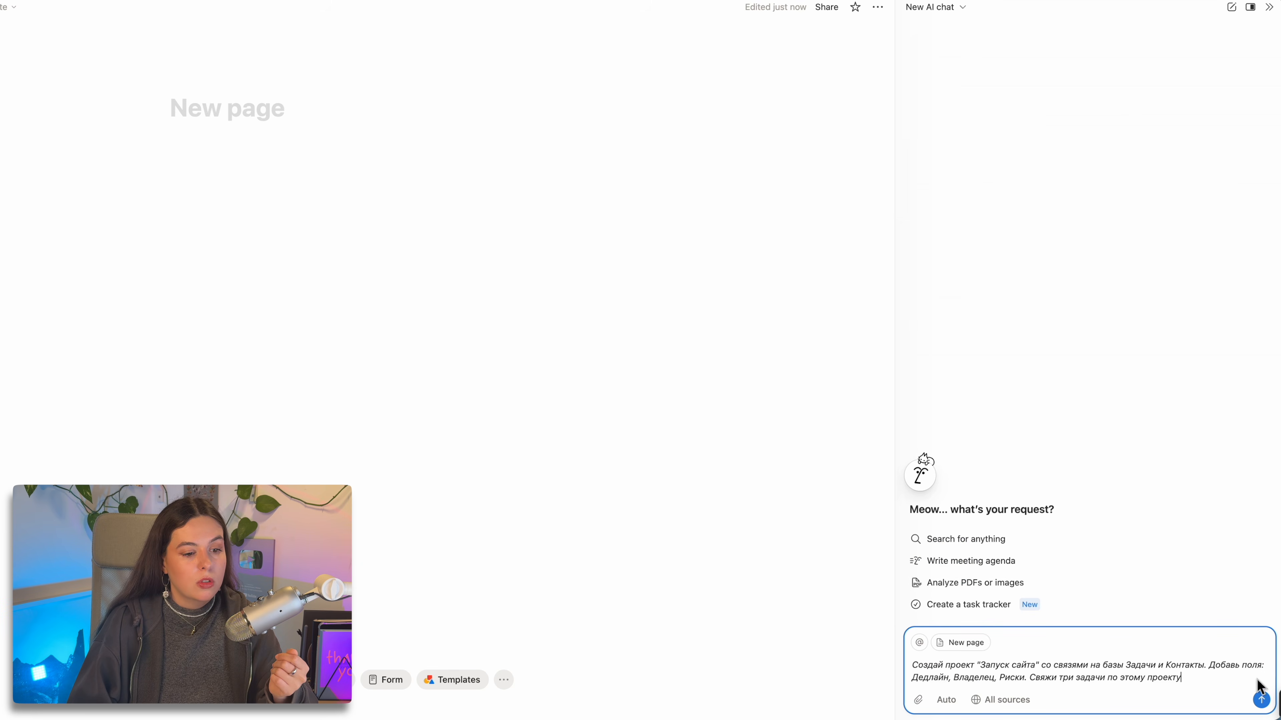
click(1261, 701)
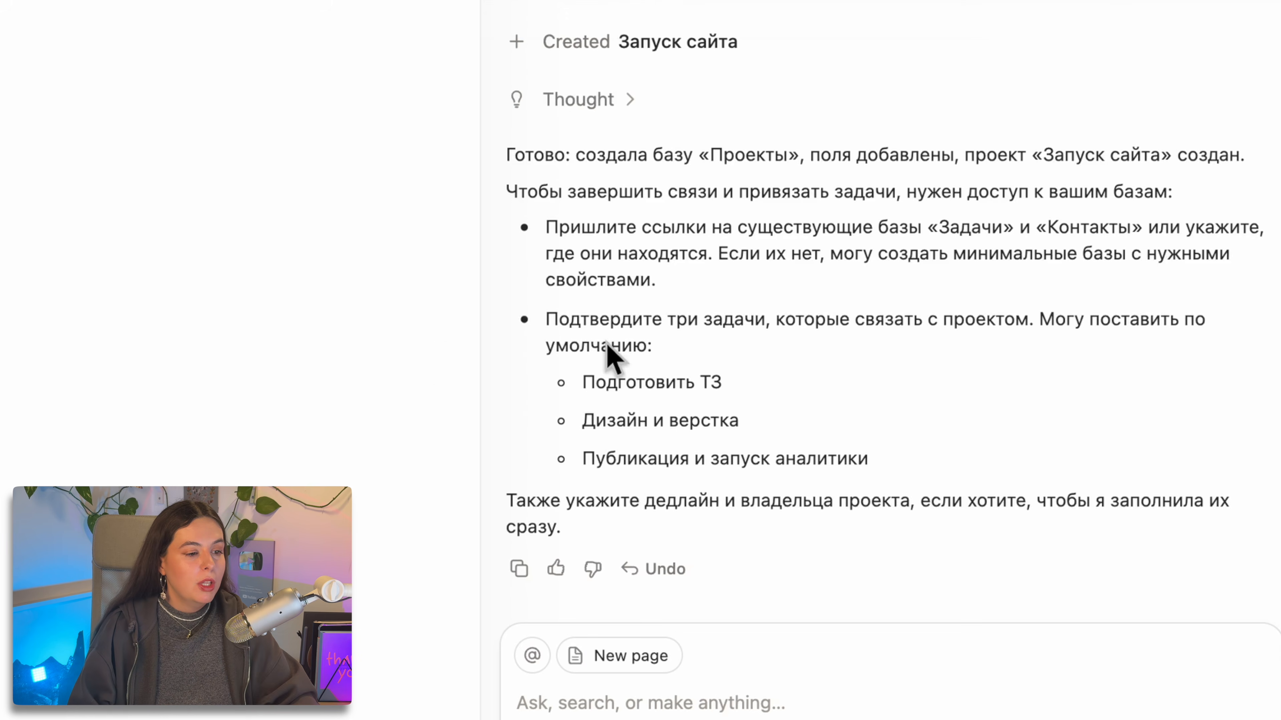
Step: Read the AI's follow-up requests and inspect the Проекты database and the properties of its Запуск сайта entry
drag(583, 228, 1069, 296)
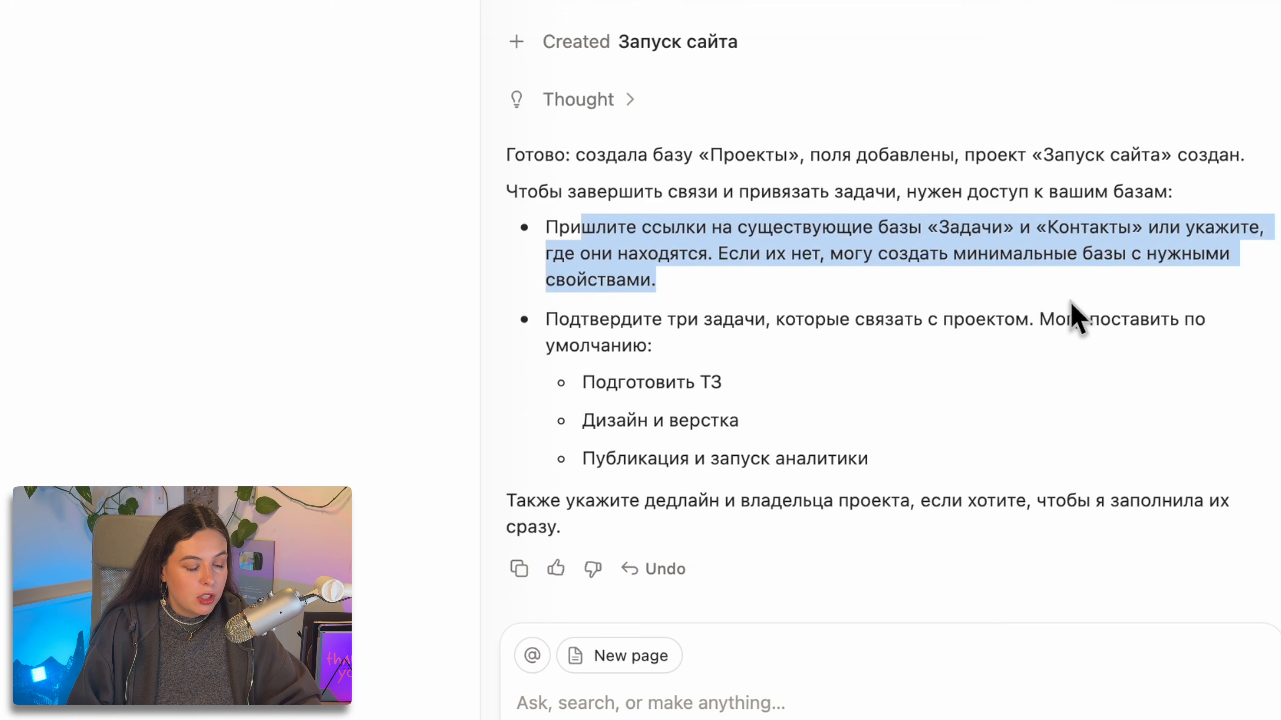
drag(595, 321, 675, 364)
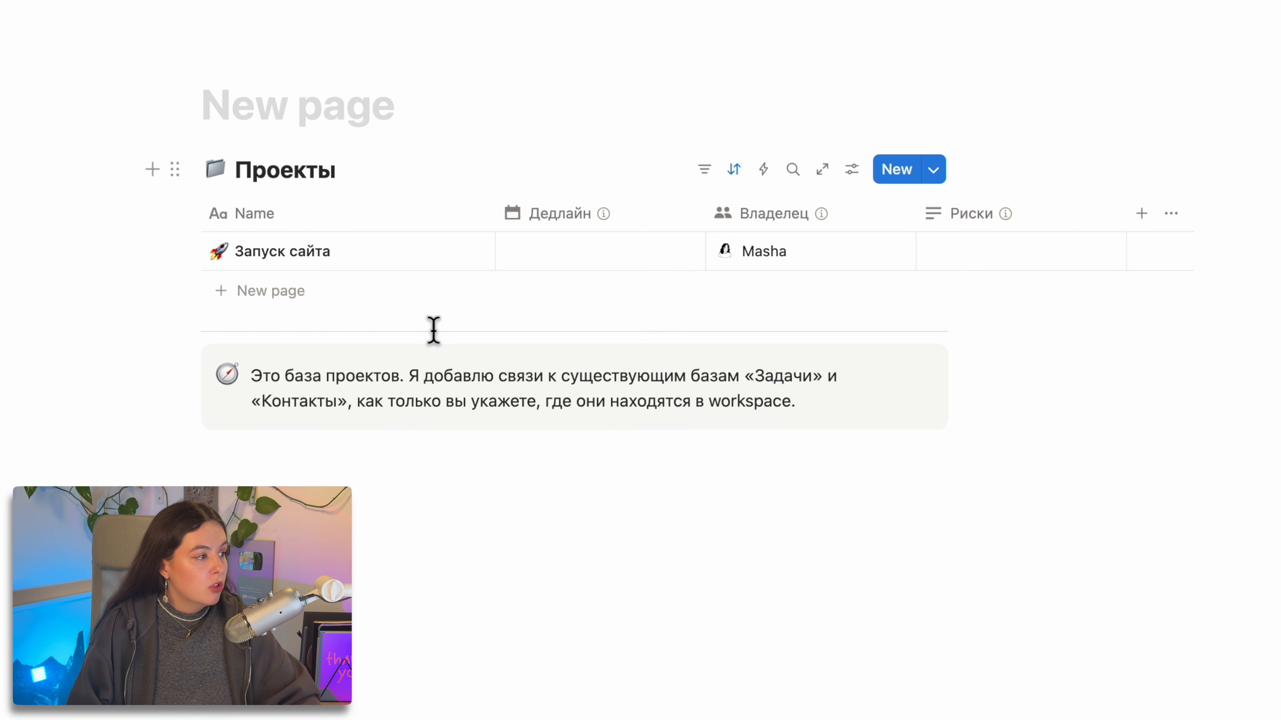
scroll(778, 259, right, 4)
scroll(787, 260, left, 4)
click(457, 264)
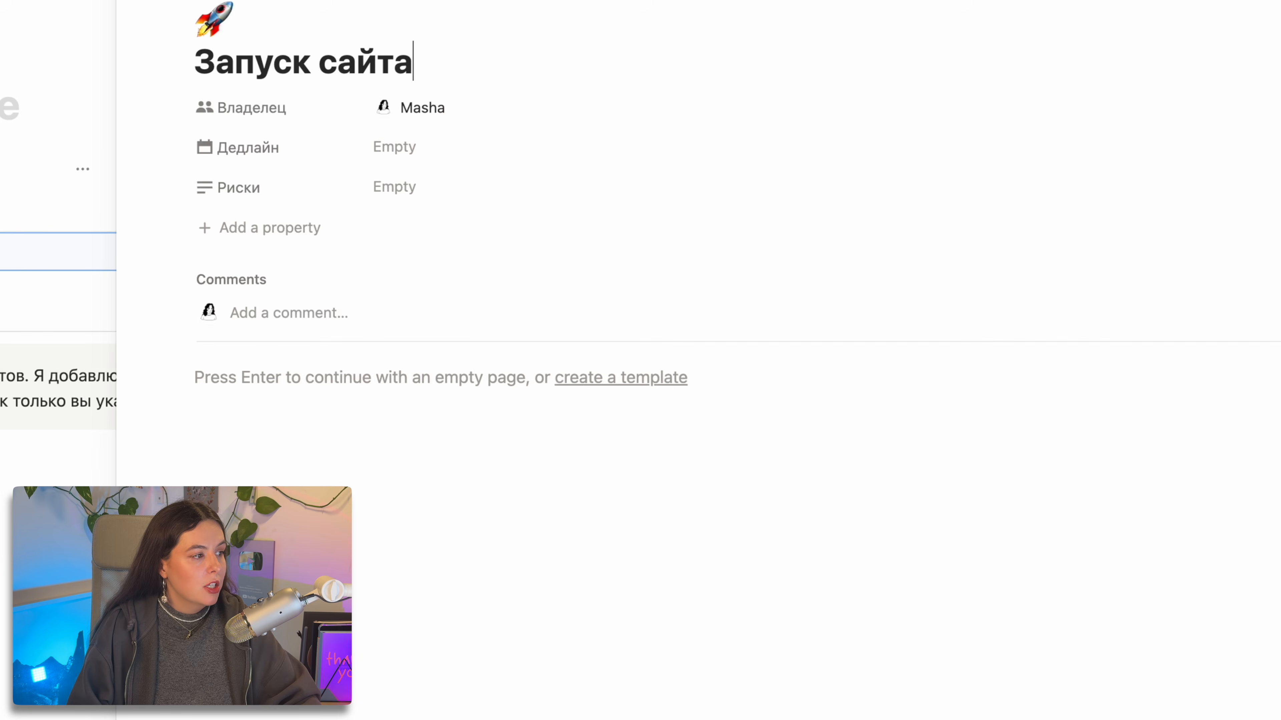
key(Escape)
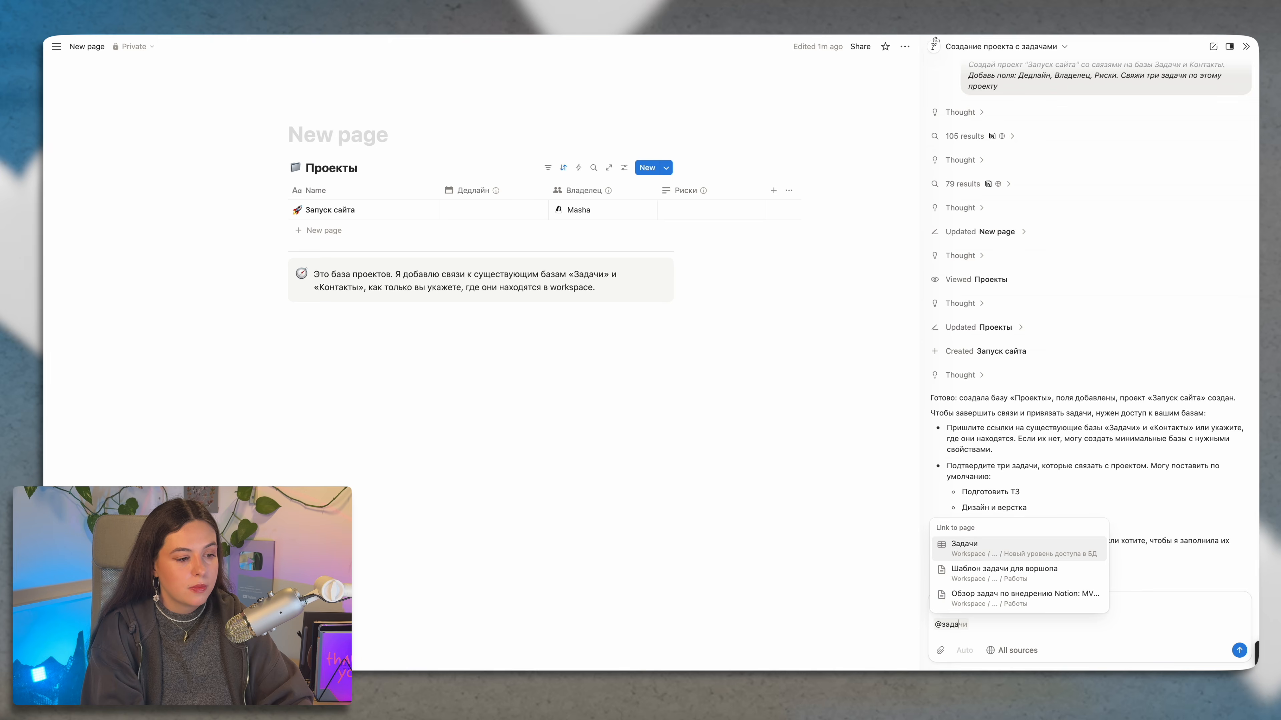
Step: Mention the Задачи МОИ page in the AI reply, add ", а контакты создай БД снуля и размести там пять шаглушек выдуманных. задачи подтверждаю" and send it
key(Down)
key(Down)
key(Down)
key(Return)
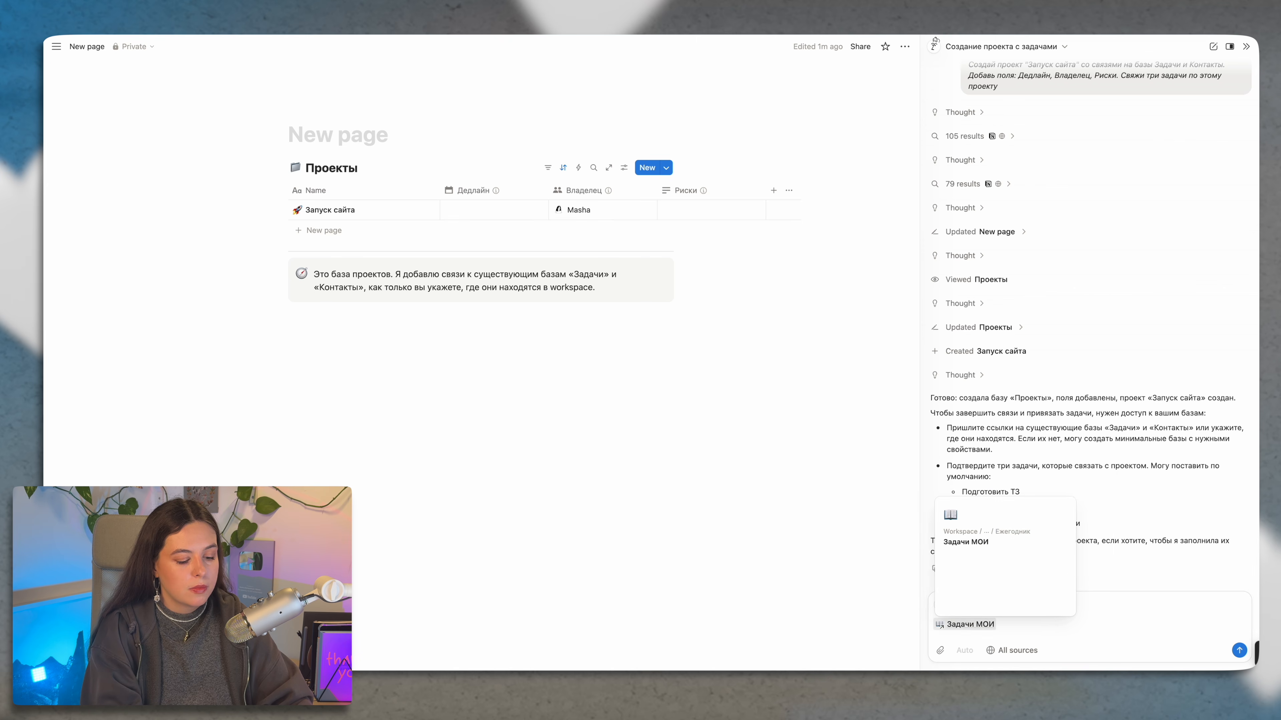
text(, а контакты создай БД снуля и размести там пять шаглушек выдуманных. задачи подтверждаю)
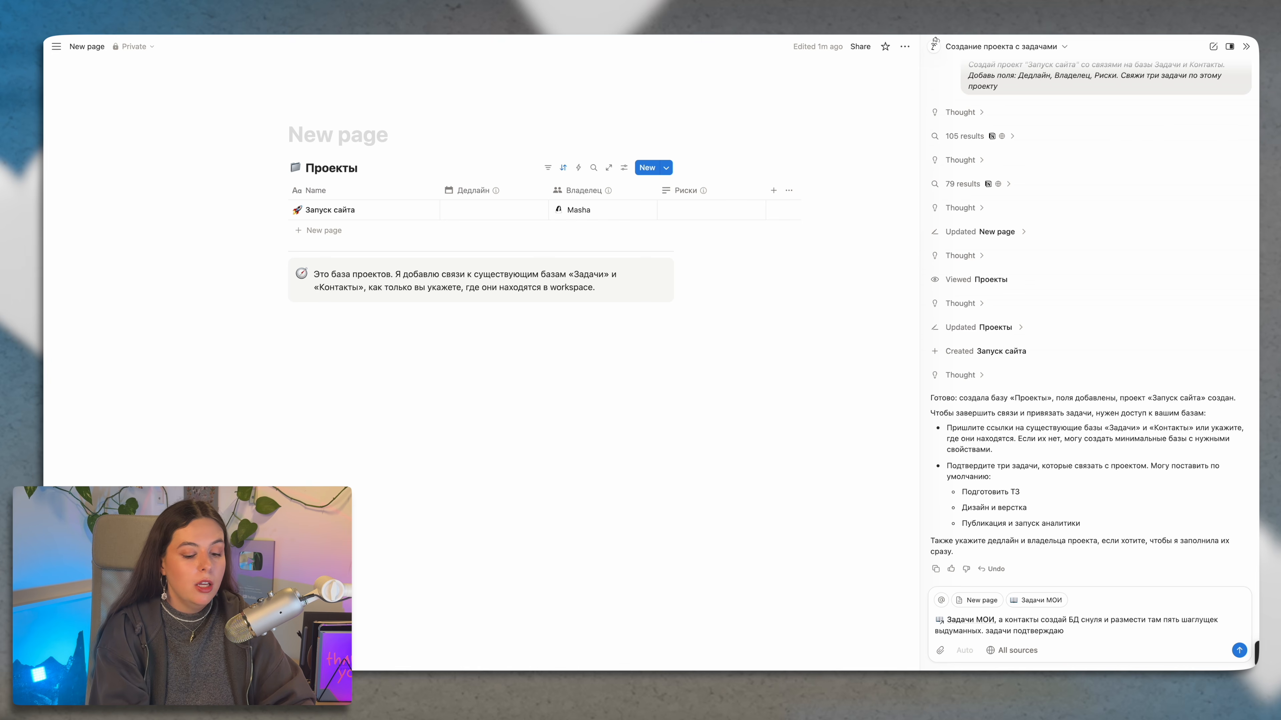
key(Return)
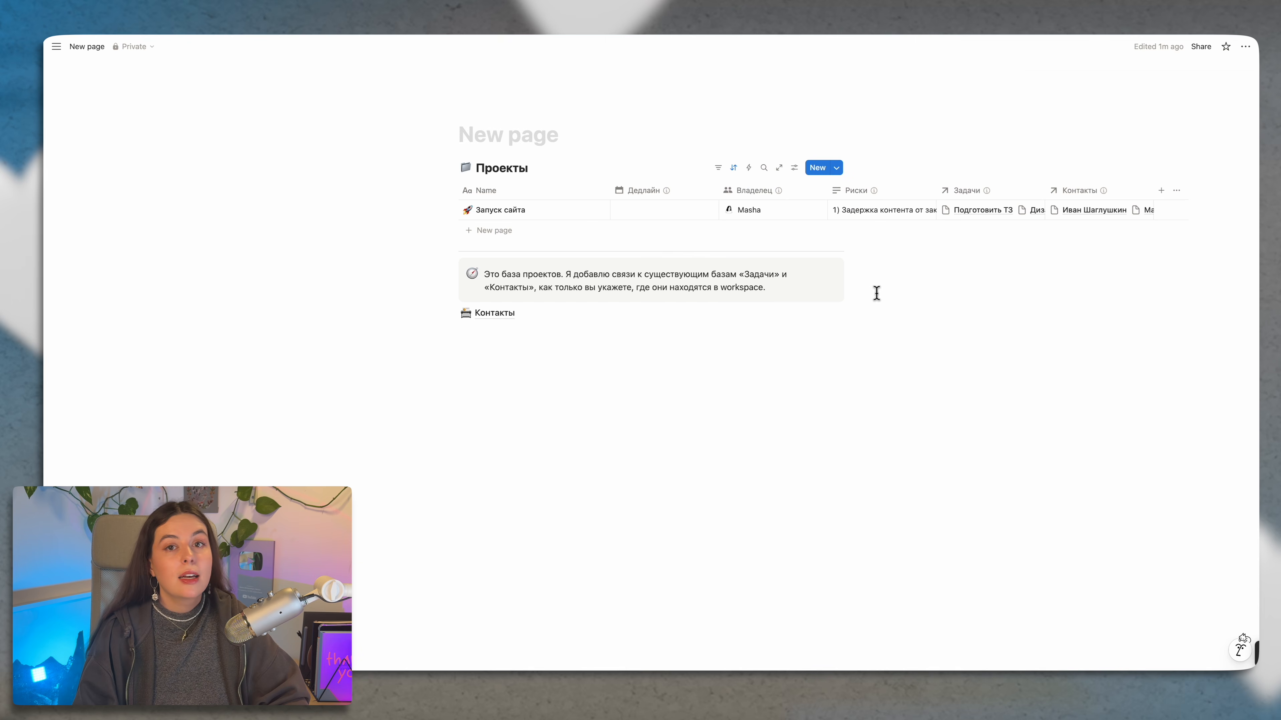
Step: Switch the page with the Проекты database to full width
click(1245, 46)
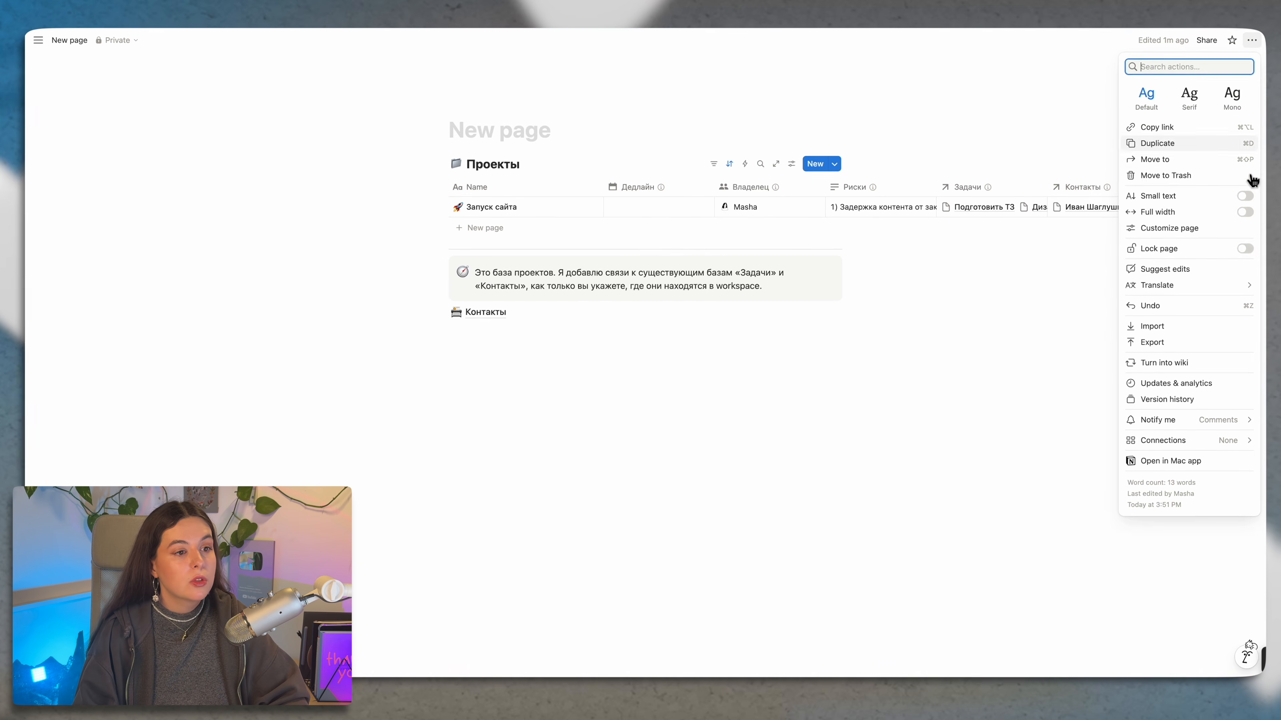
click(1245, 212)
click(845, 145)
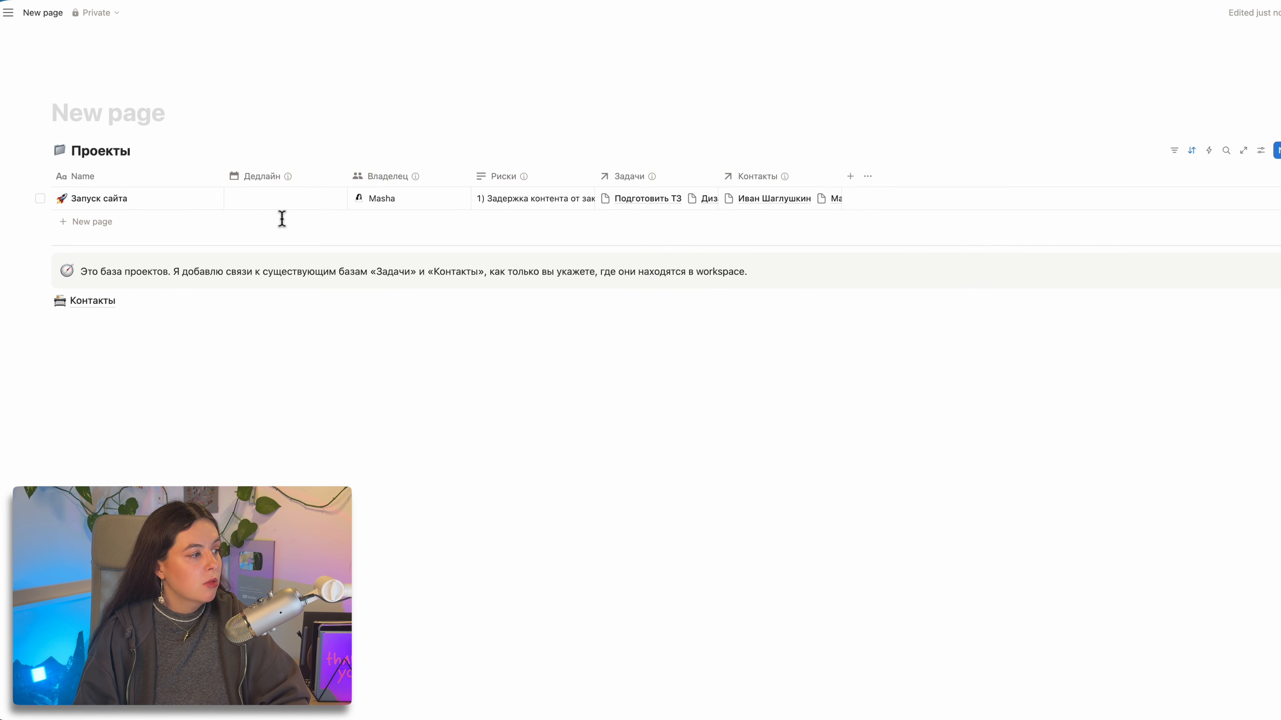
Step: Inspect the Запуск сайта project's linked tasks, contacts and risks, plus the Контакты database and its first contact entry
click(211, 199)
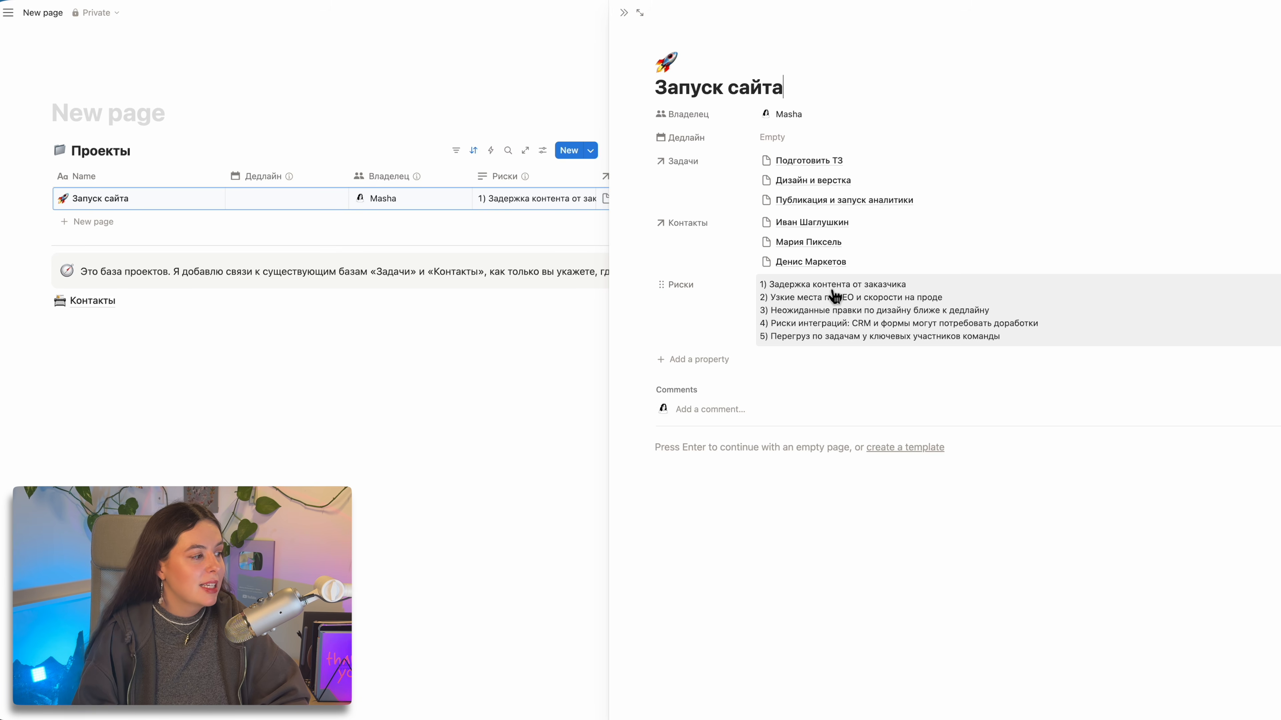
click(87, 303)
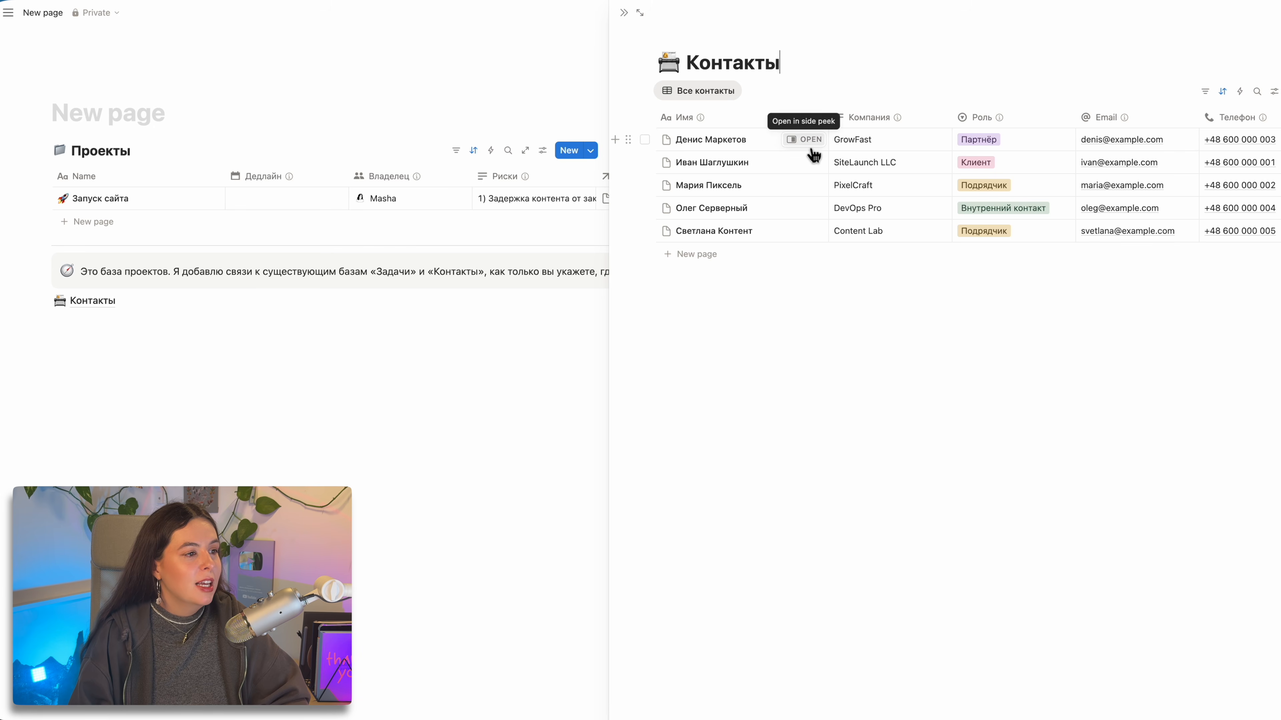
click(809, 140)
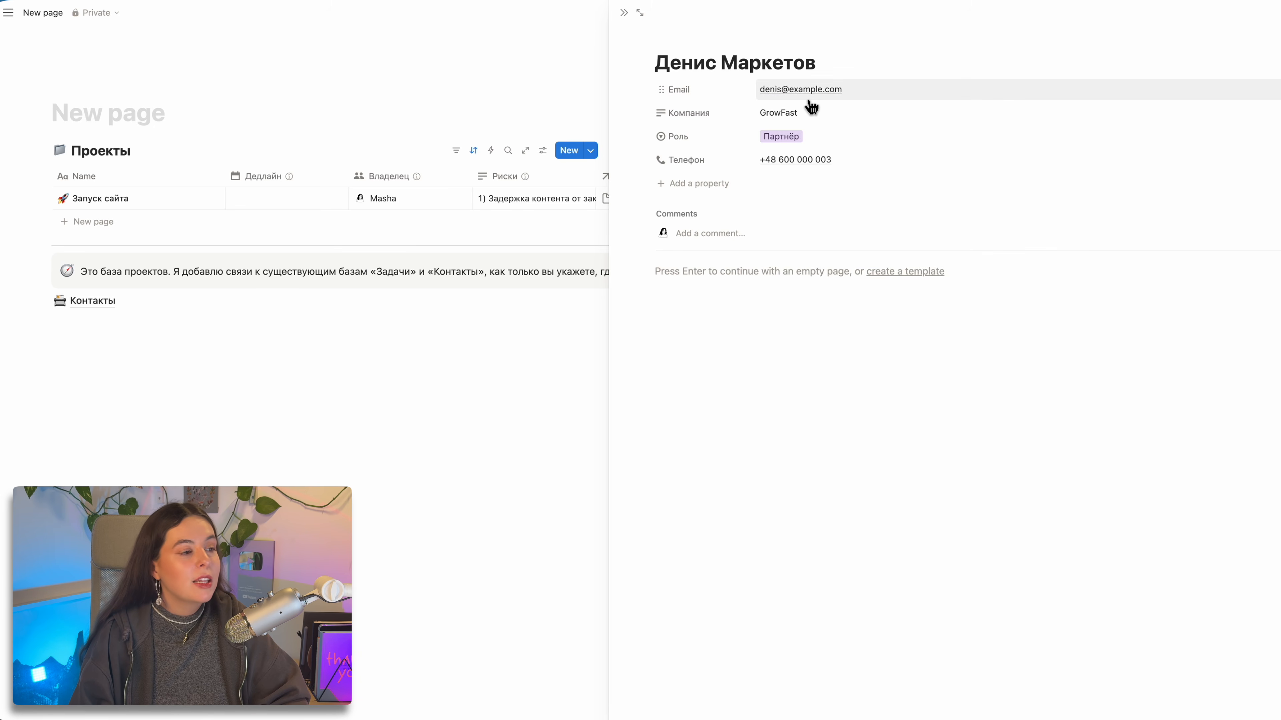
click(624, 13)
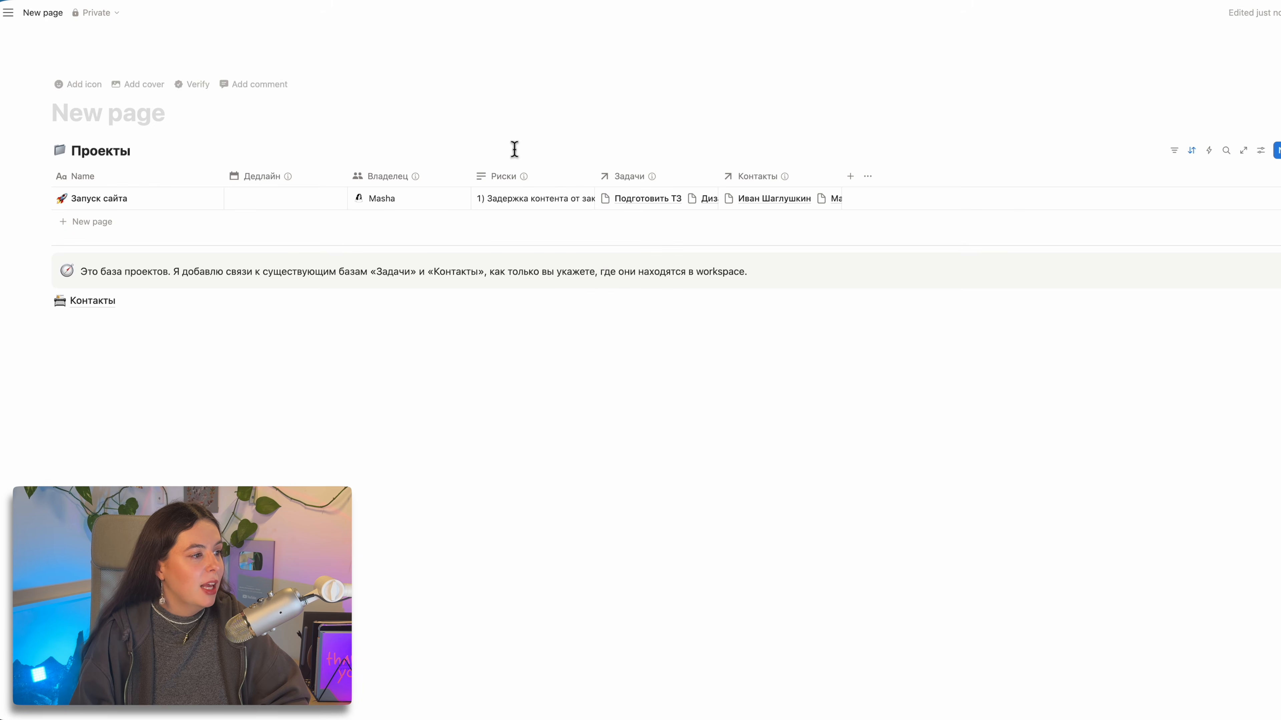
click(199, 198)
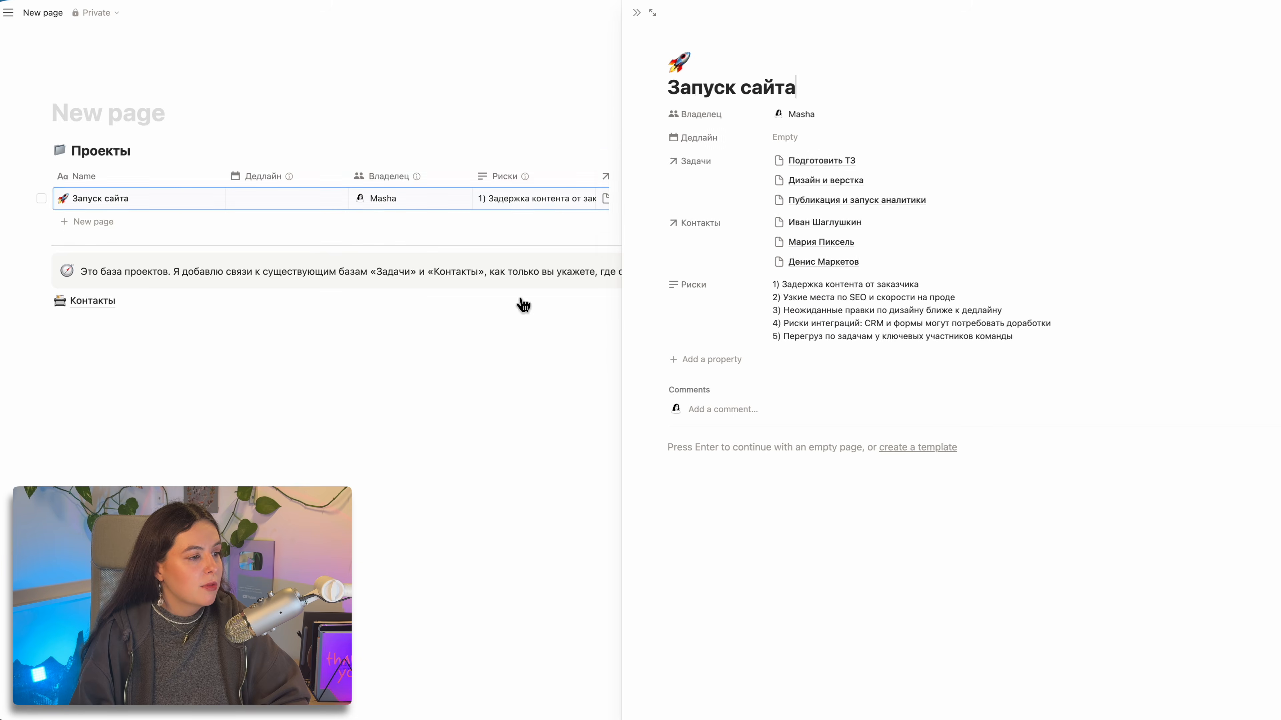
click(806, 162)
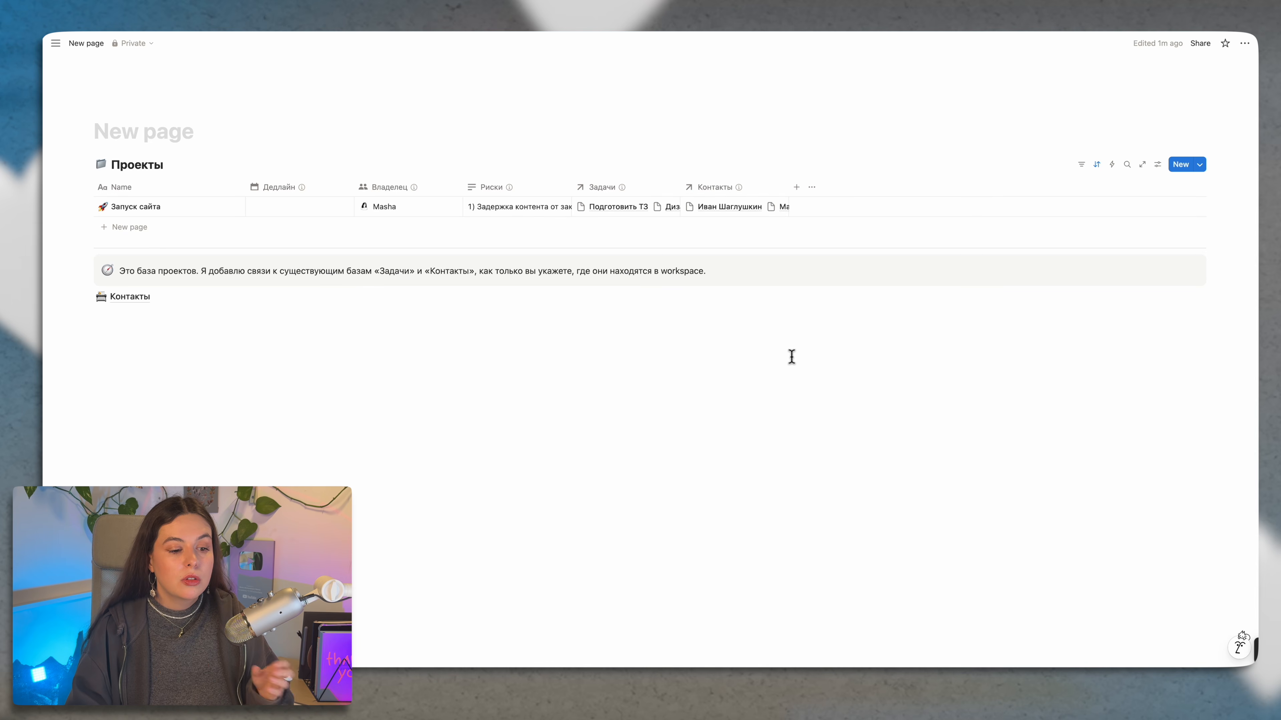
Step: Ask the AI chat "добавь новый проект, и чтобы он был уже по существующему шаблну проекта", mention the Boosty page, add "Название проекта Patreon" and send it
click(1238, 656)
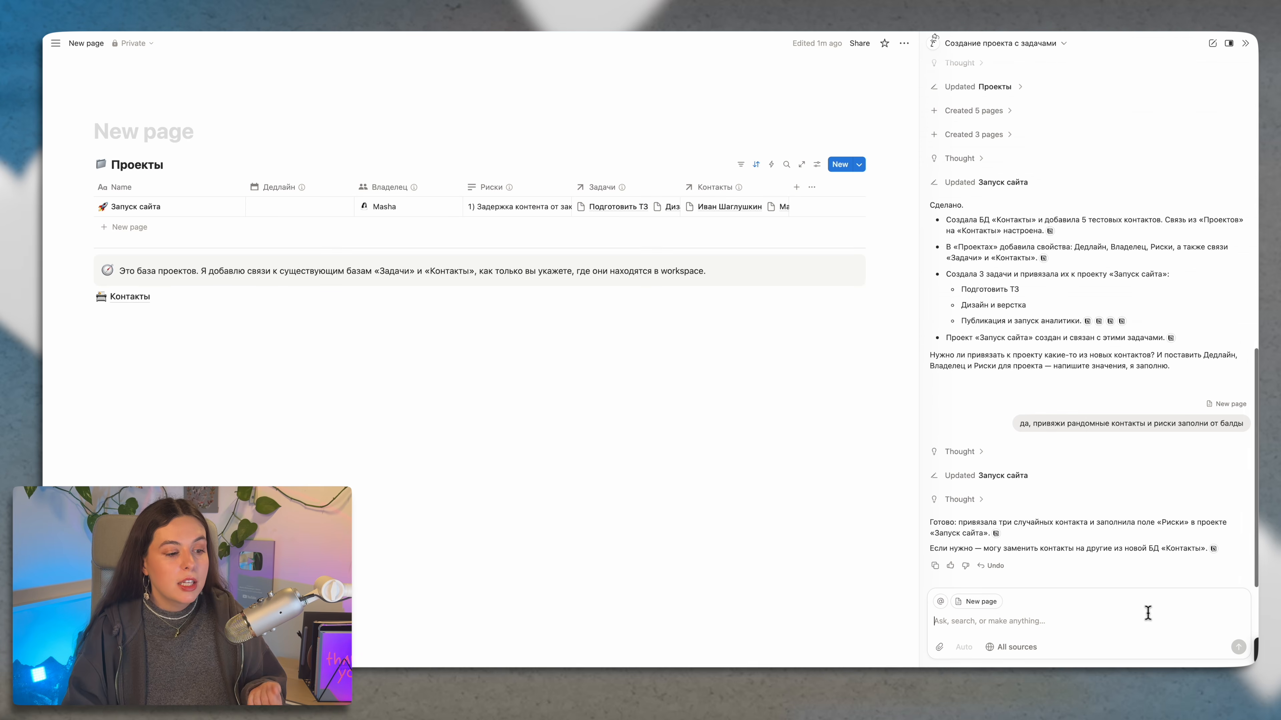
text(добавь новый )
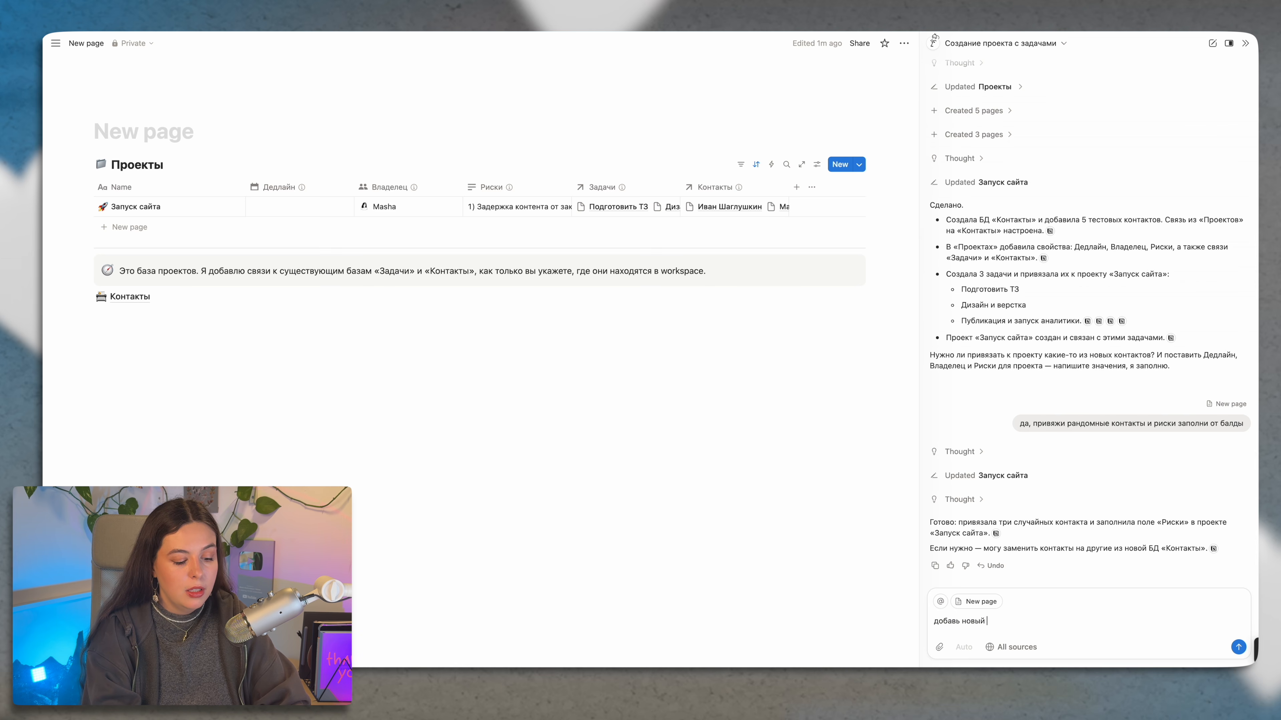
text(проект, и чтобы)
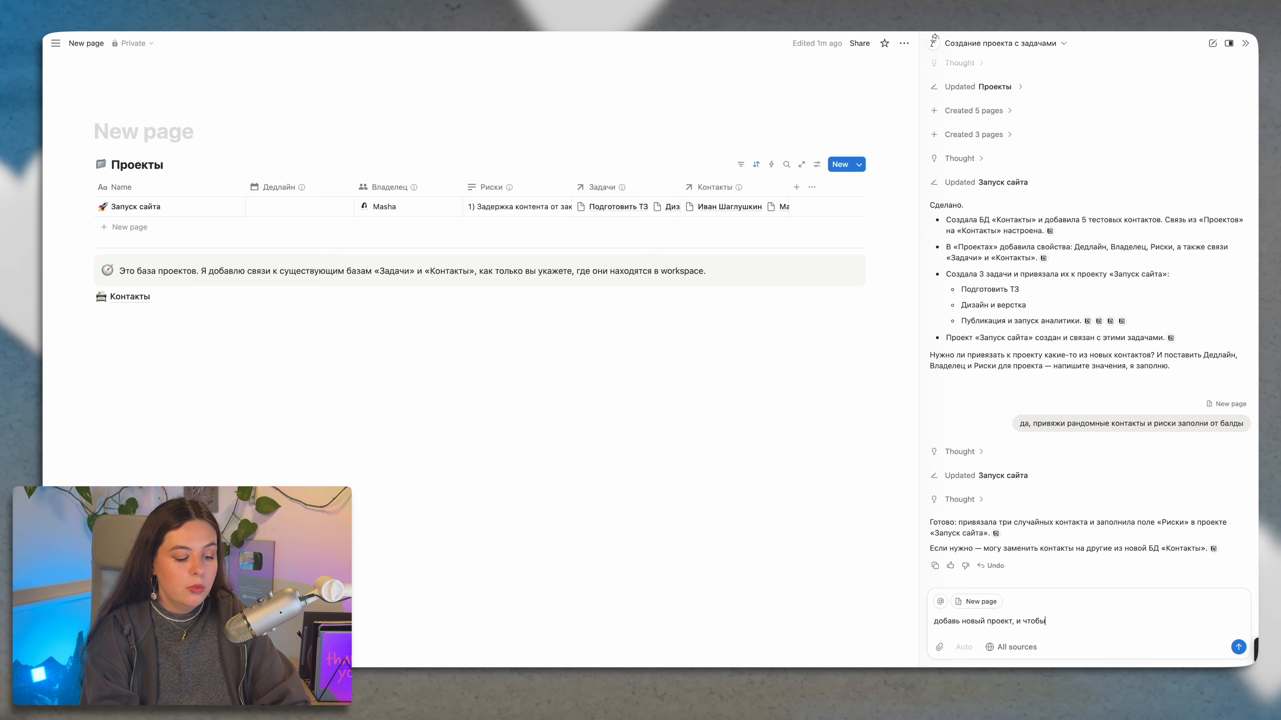
text( он был уже по с)
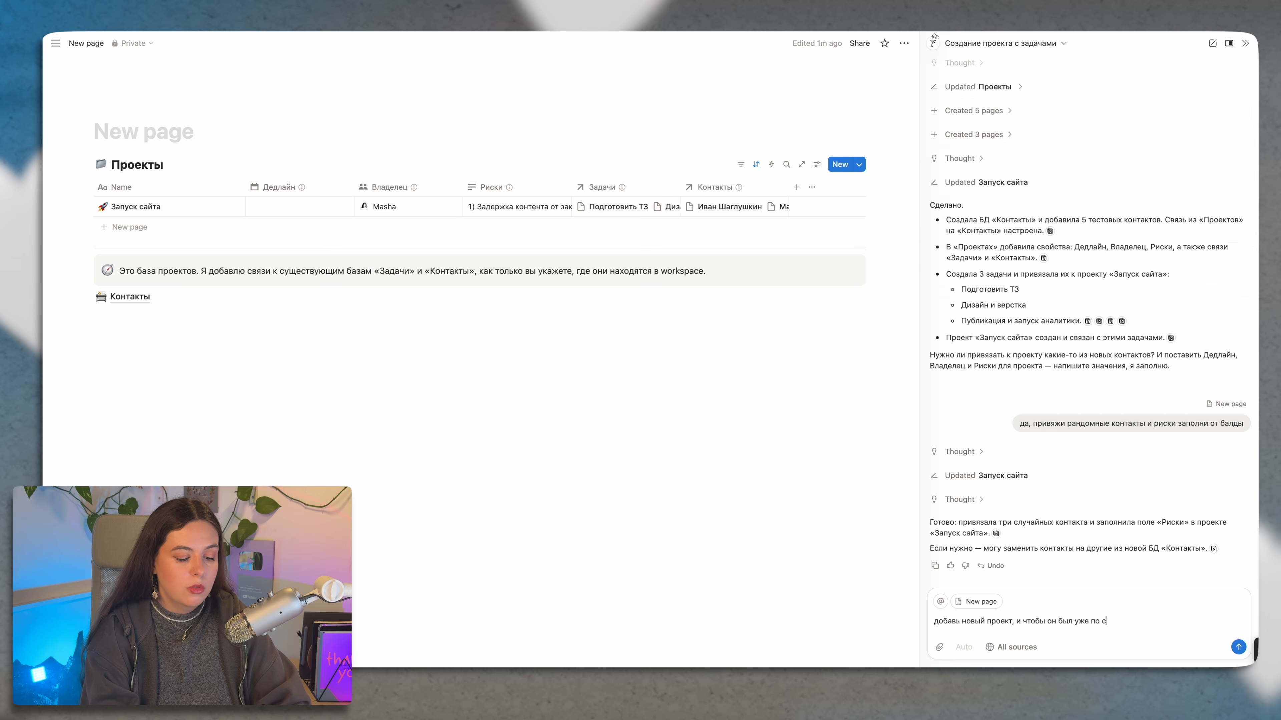
text(уществующем)
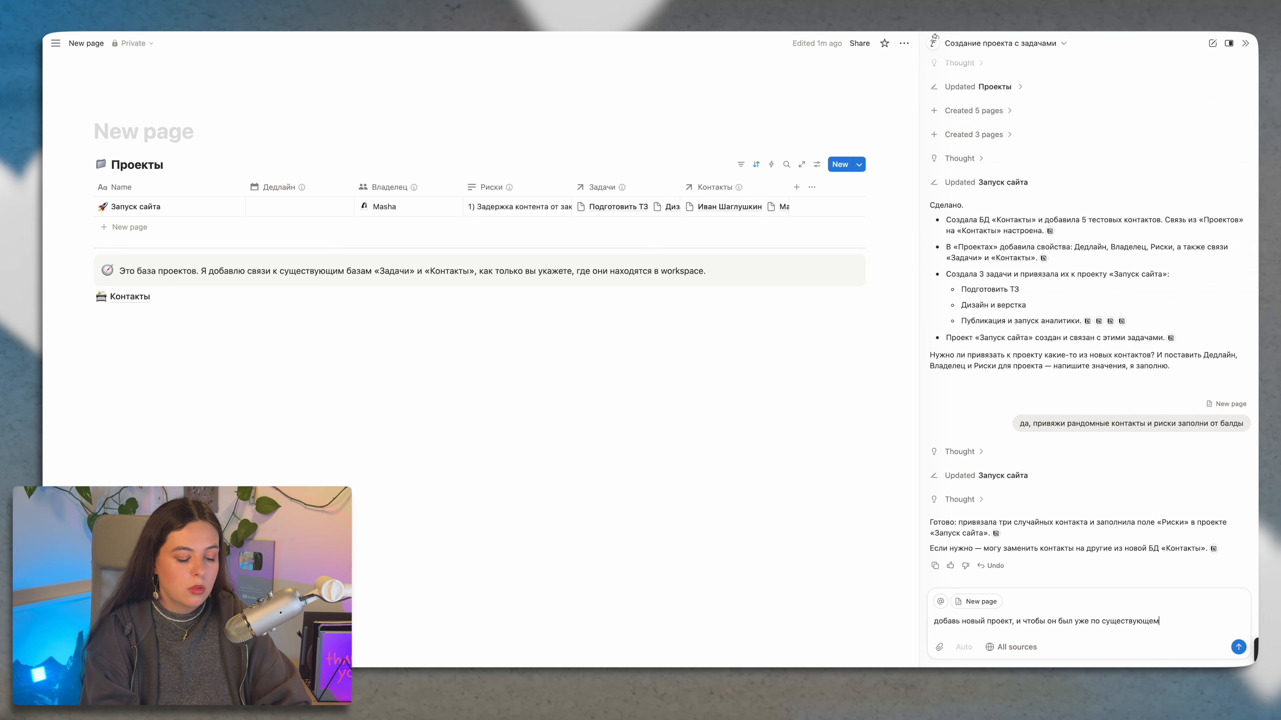
text(у шаблну проекта)
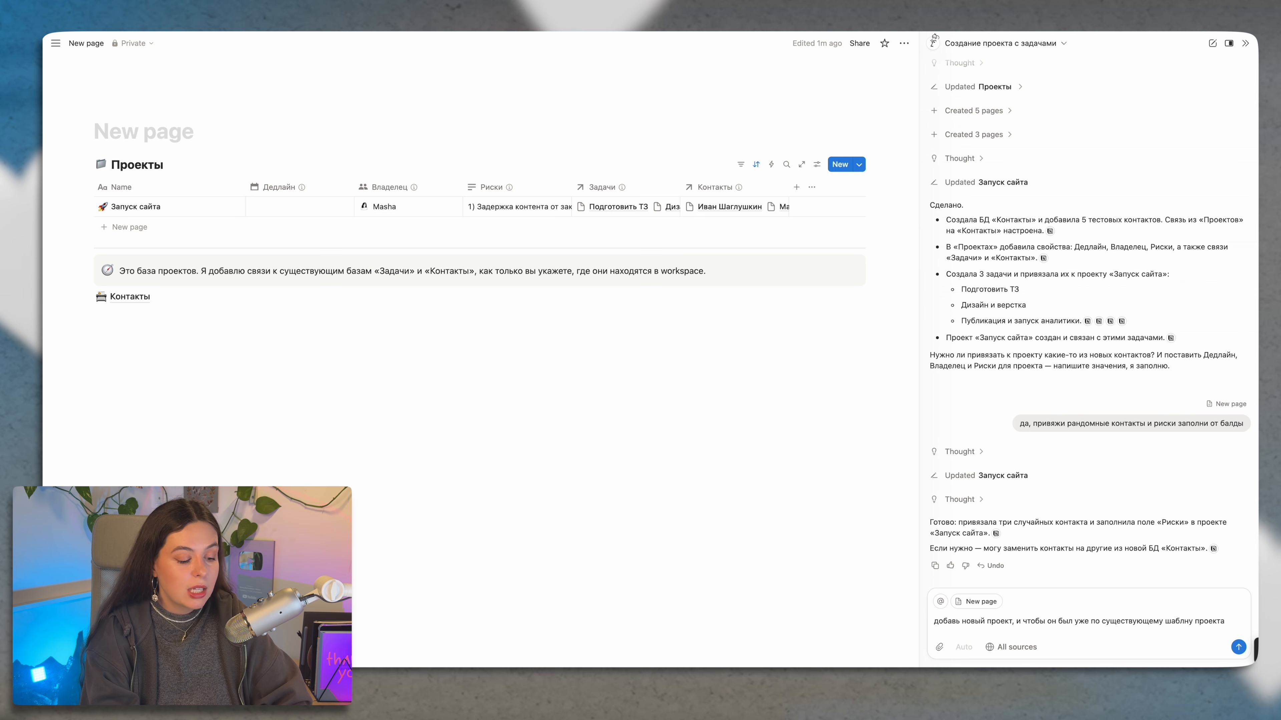
text(@)
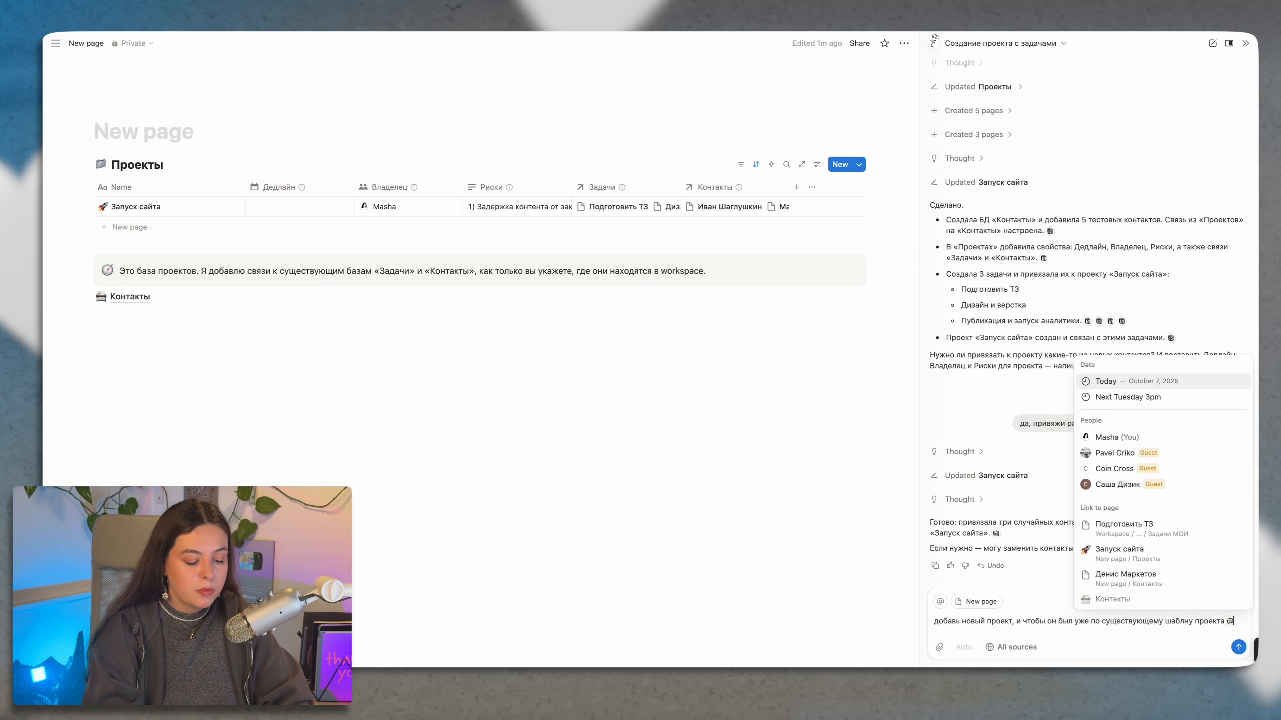
text(И)
key(BackSpace)
text(B)
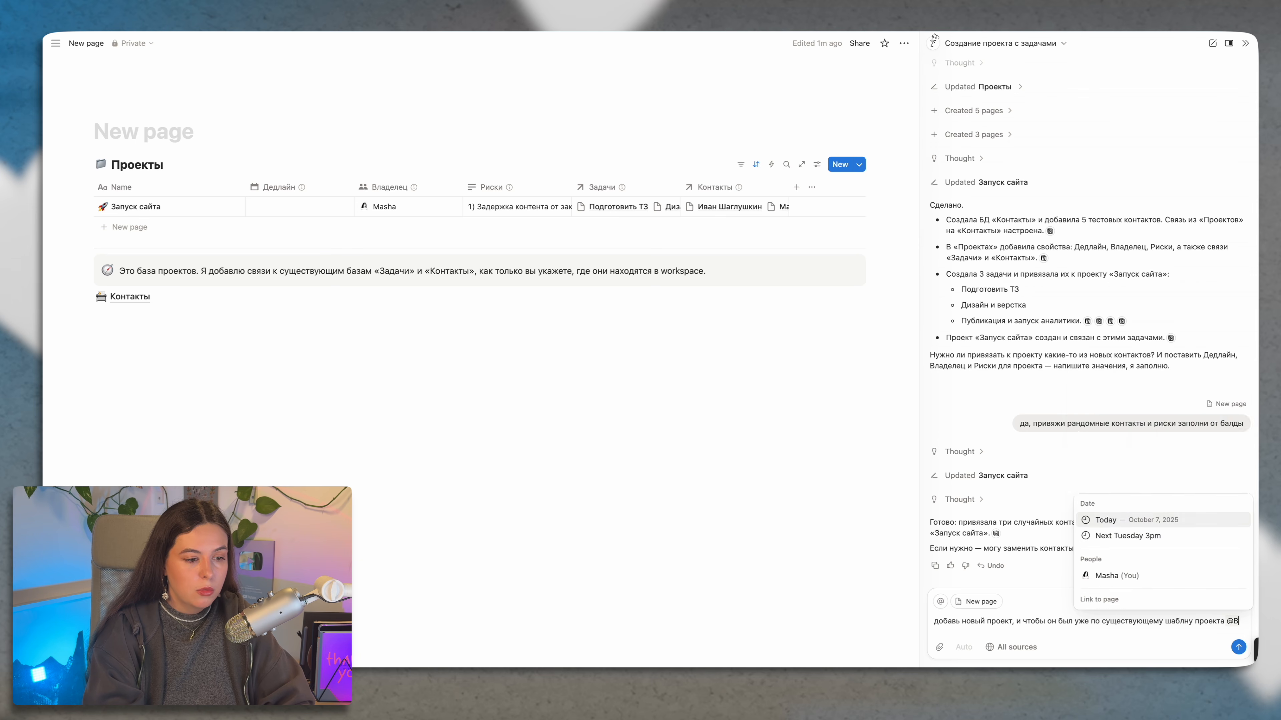
text(oosty)
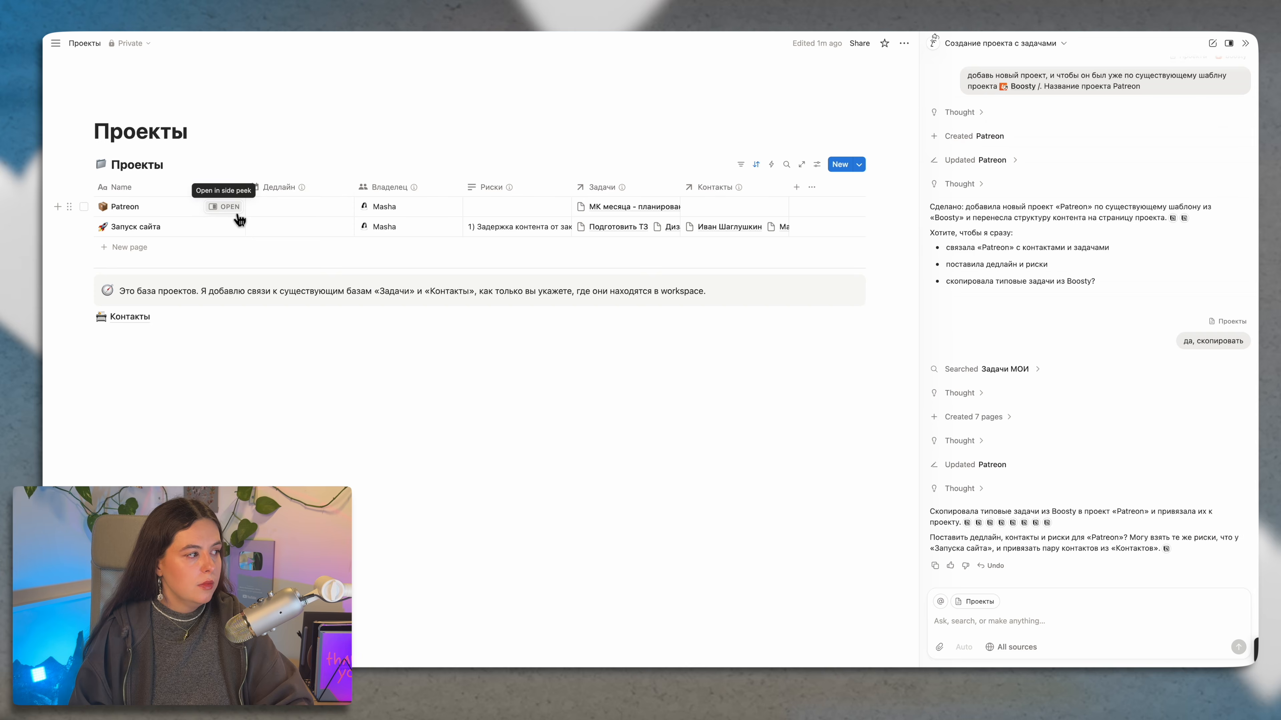
Step: Inspect the Patreon entry in the Проекты database, including its linked tasks and page content, and close it
click(237, 207)
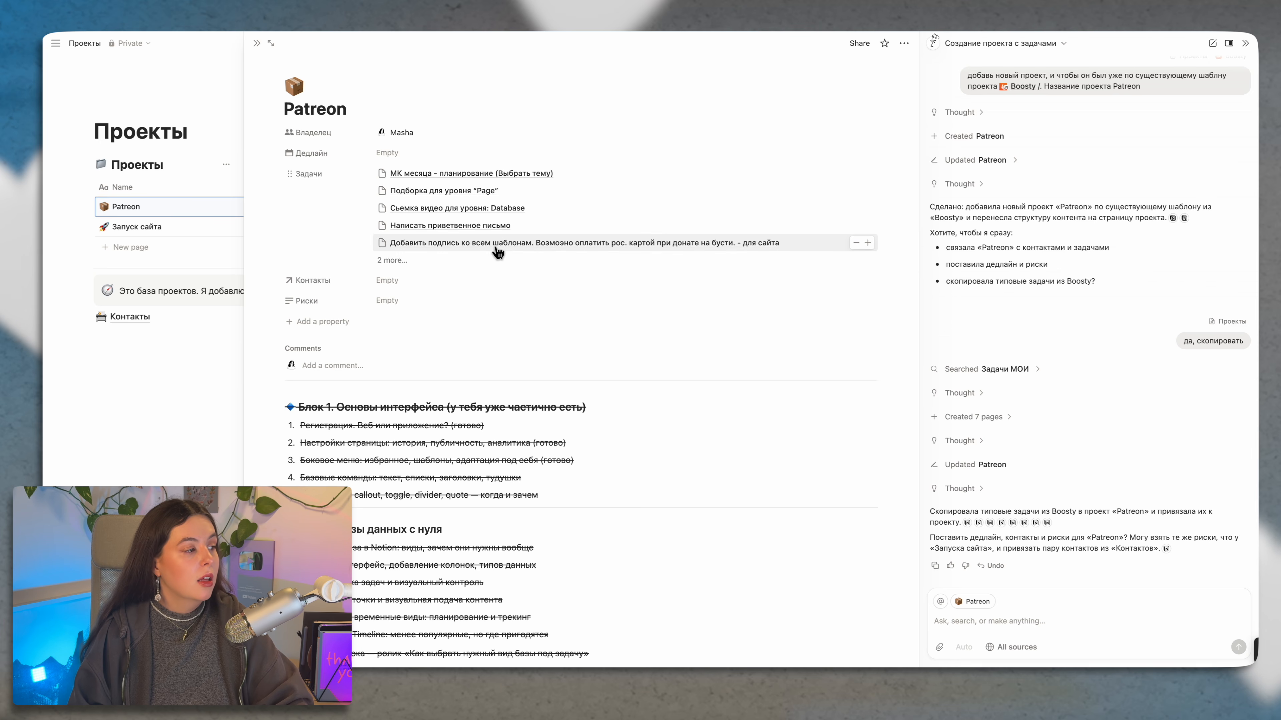
click(265, 49)
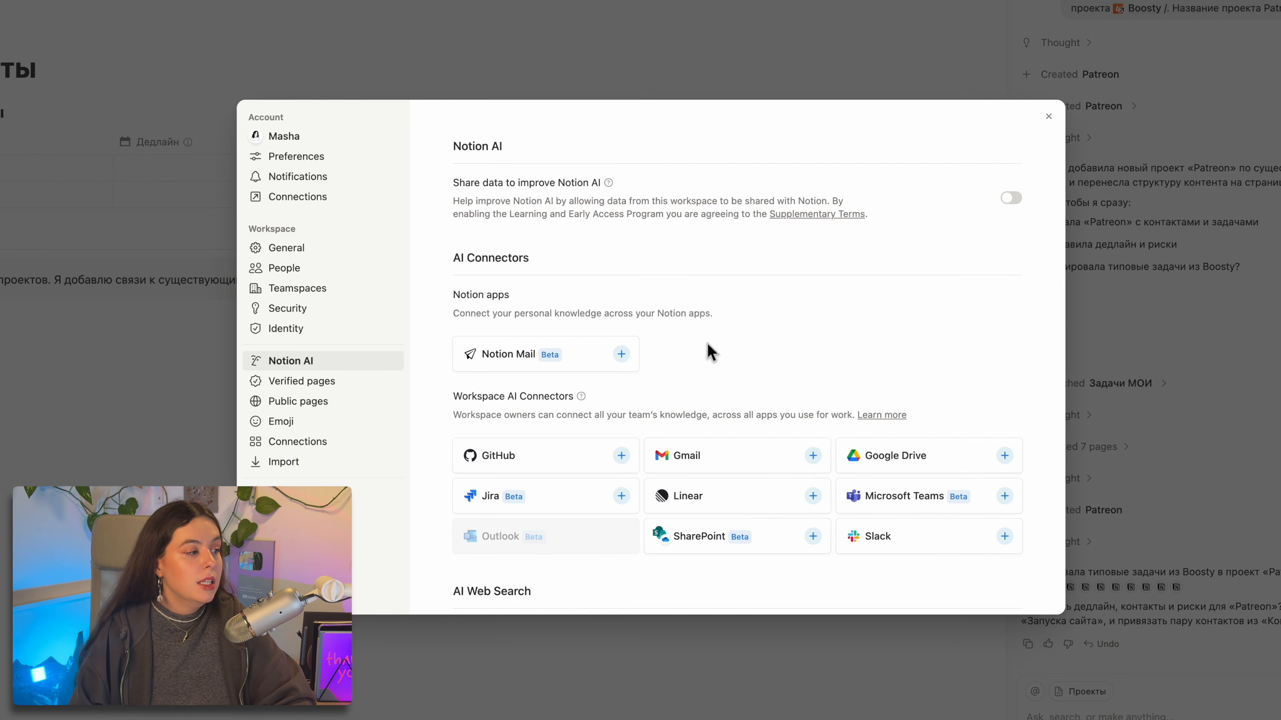
Step: Review the Notion AI settings, covering the workspace AI connectors and the web search options
scroll(661, 145, down, 1)
scroll(660, 145, down, 1)
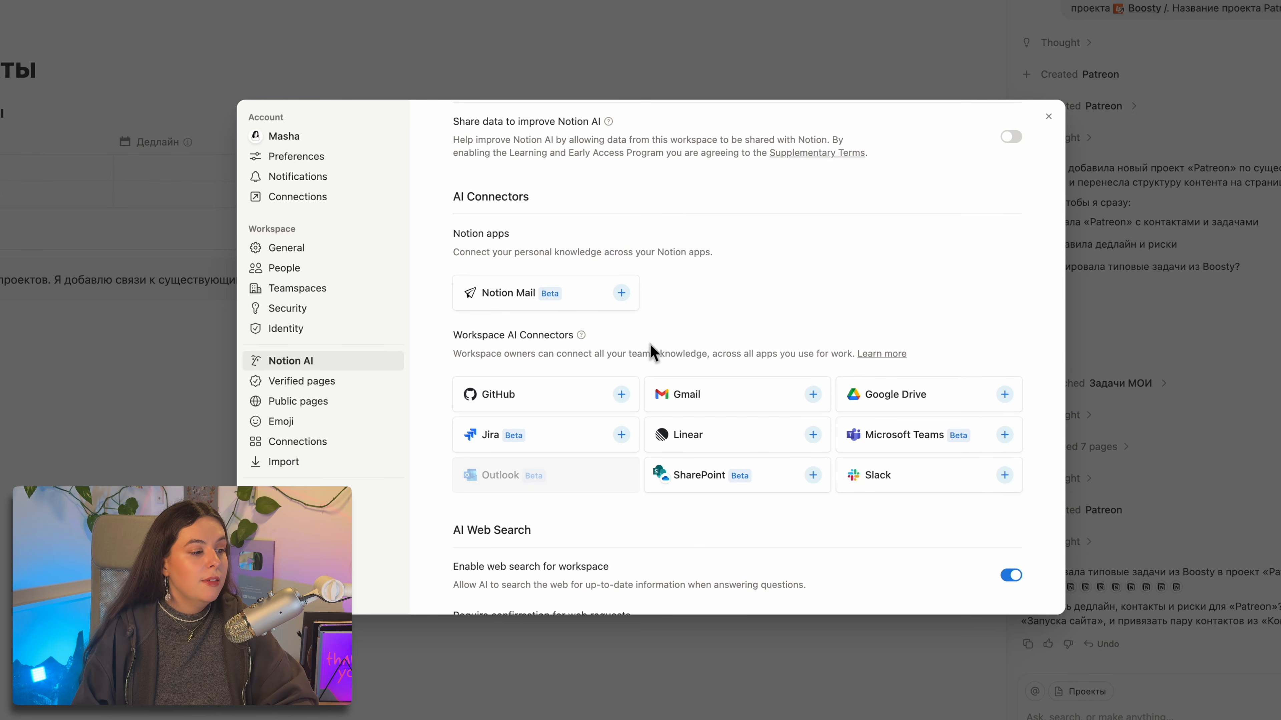
scroll(652, 348, down, 3)
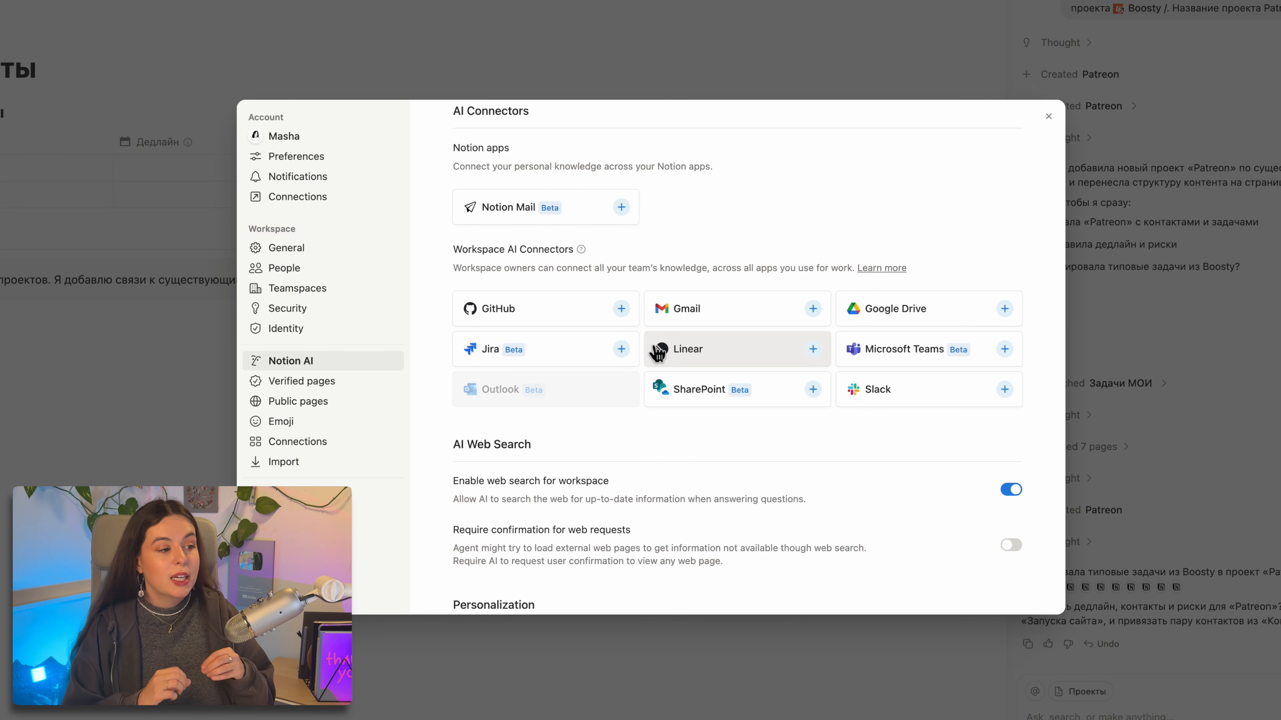
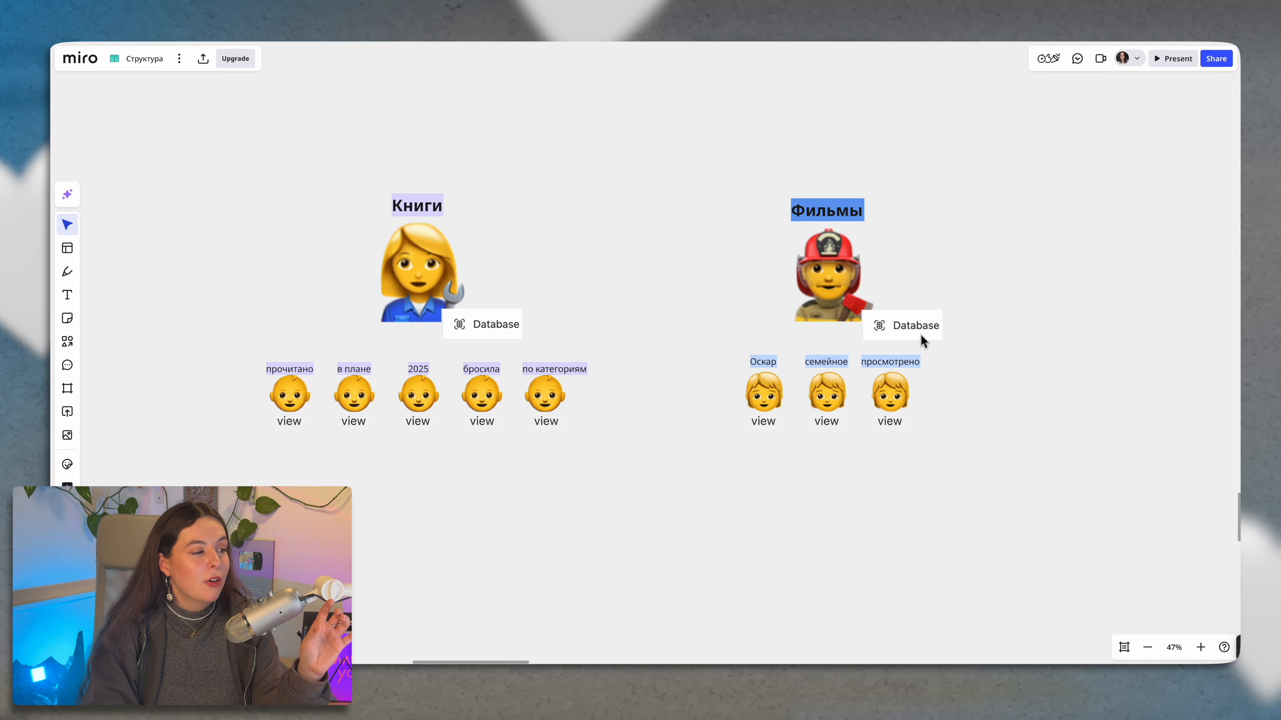
Step: Switch to the Структура board in Miro and point out the Книги and Фильмы databases and their groups of views by selecting them
click(445, 278)
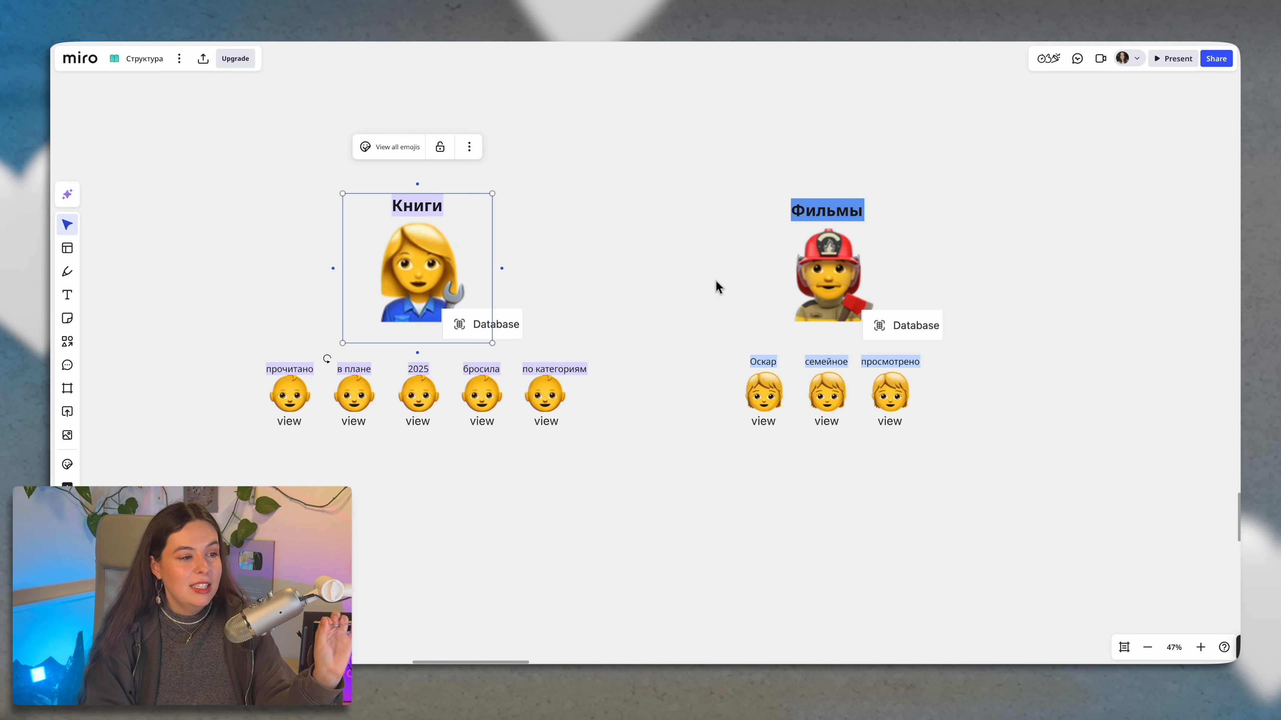
click(804, 274)
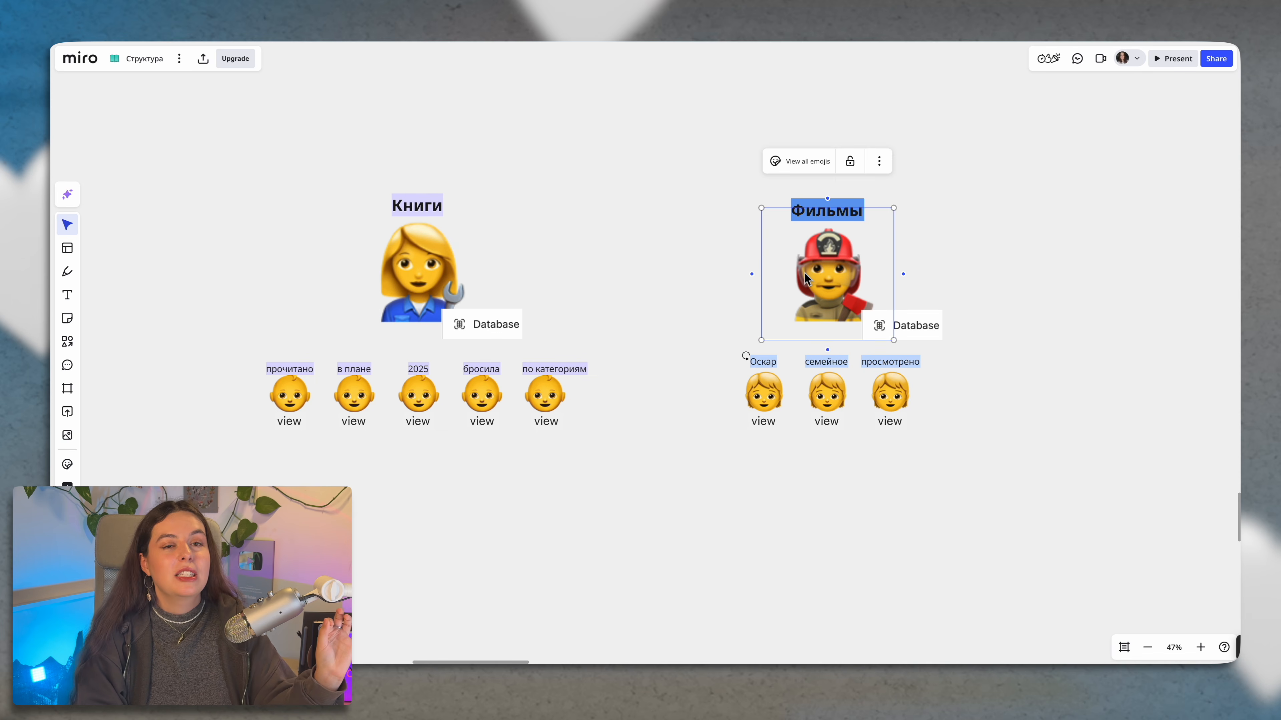
click(393, 280)
drag(212, 387, 706, 456)
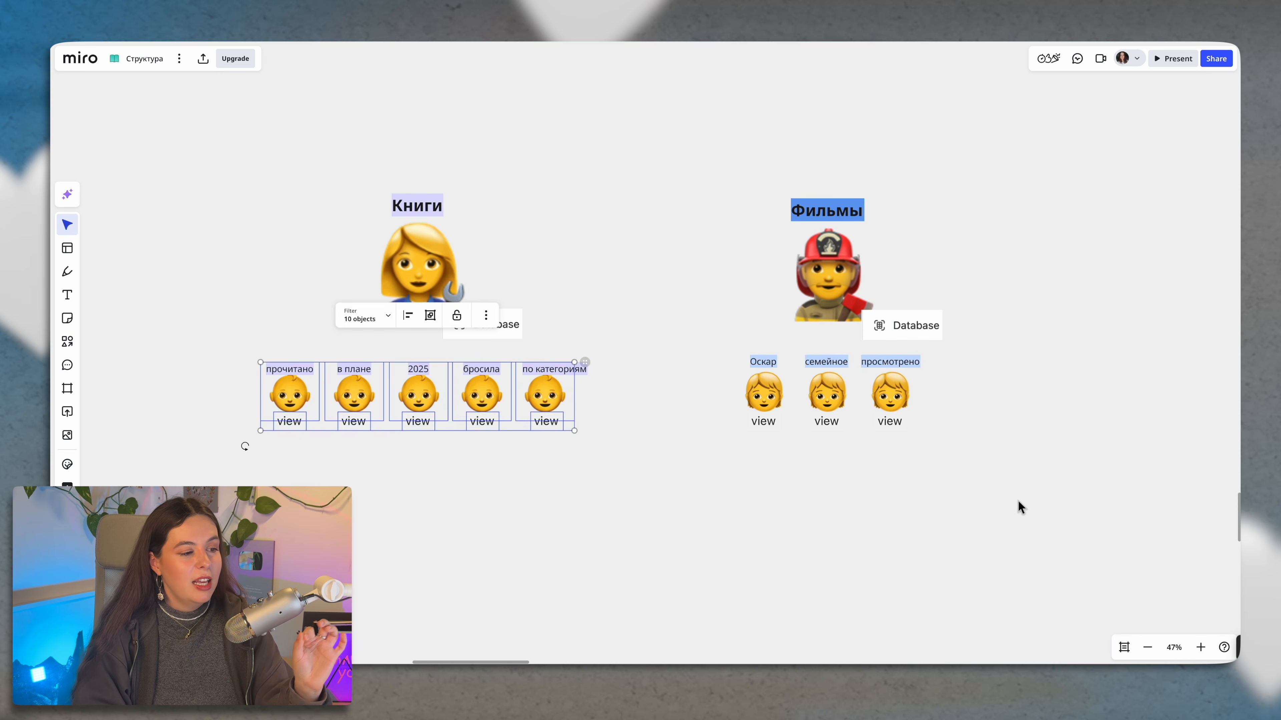
drag(1083, 449, 737, 412)
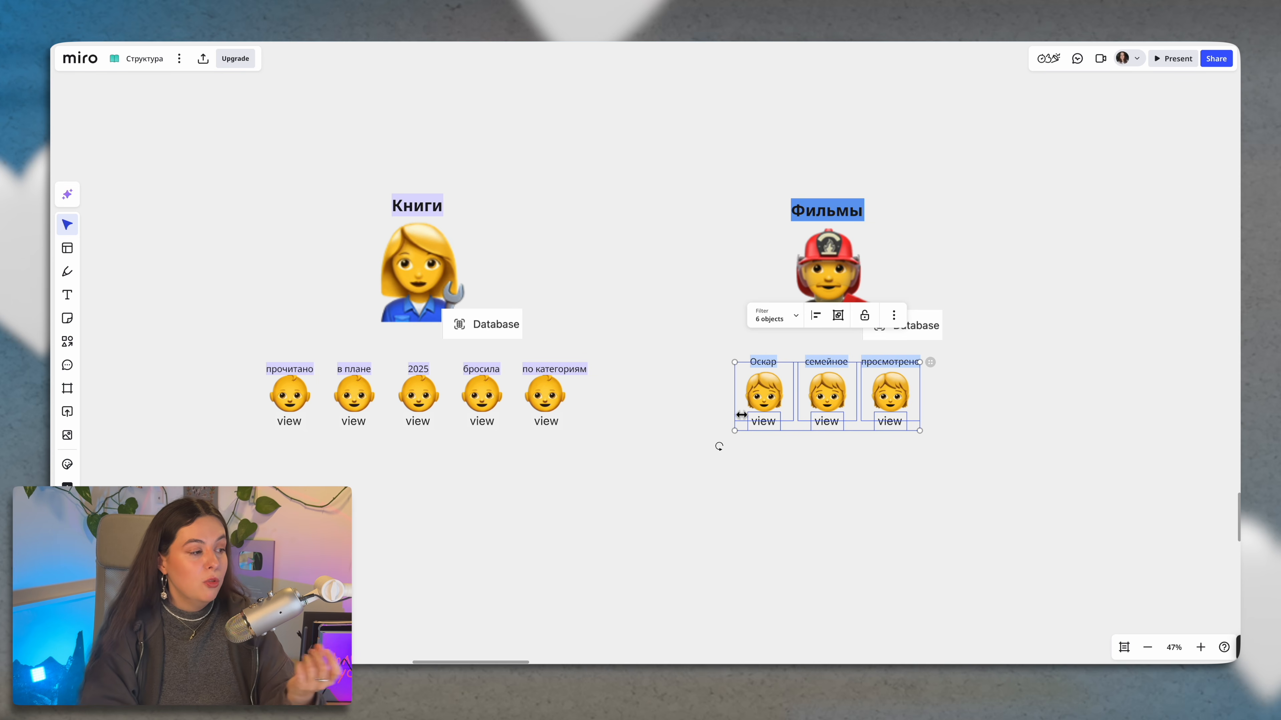
click(352, 252)
drag(343, 191, 522, 310)
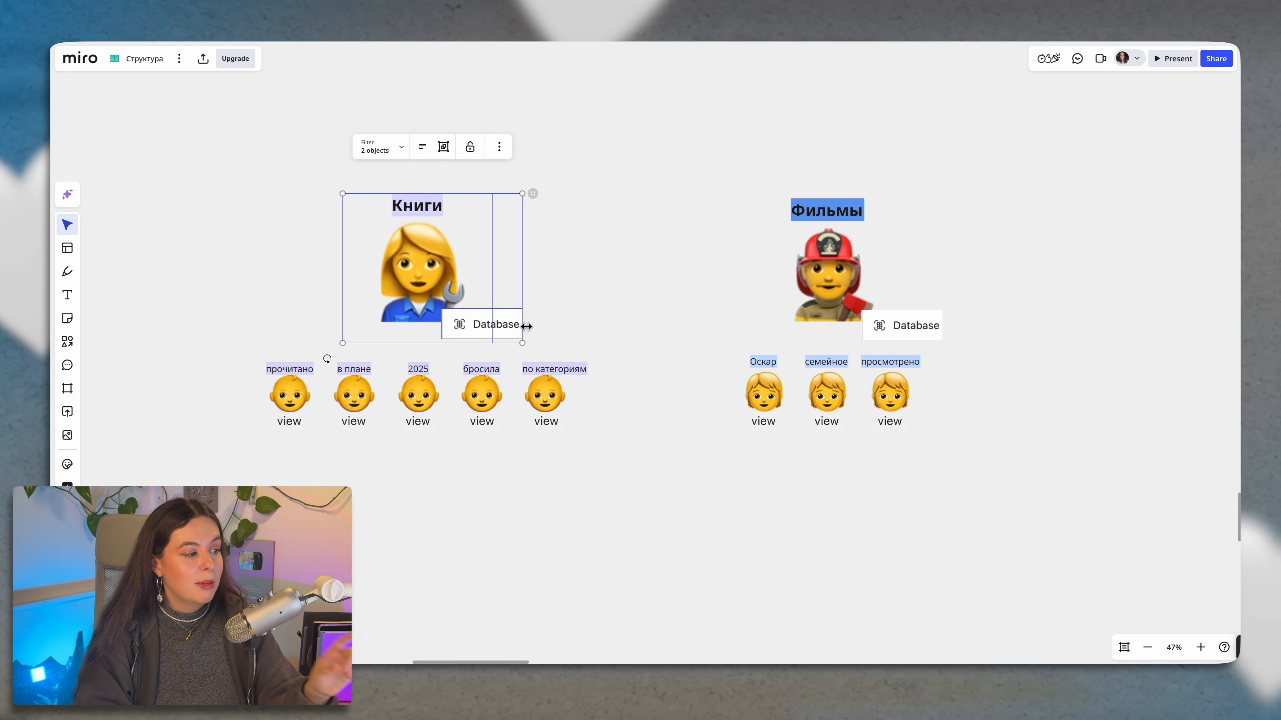
click(568, 313)
Step: Compare the Книги and Фильмы database figures on the board up close
scroll(474, 286, up, 6)
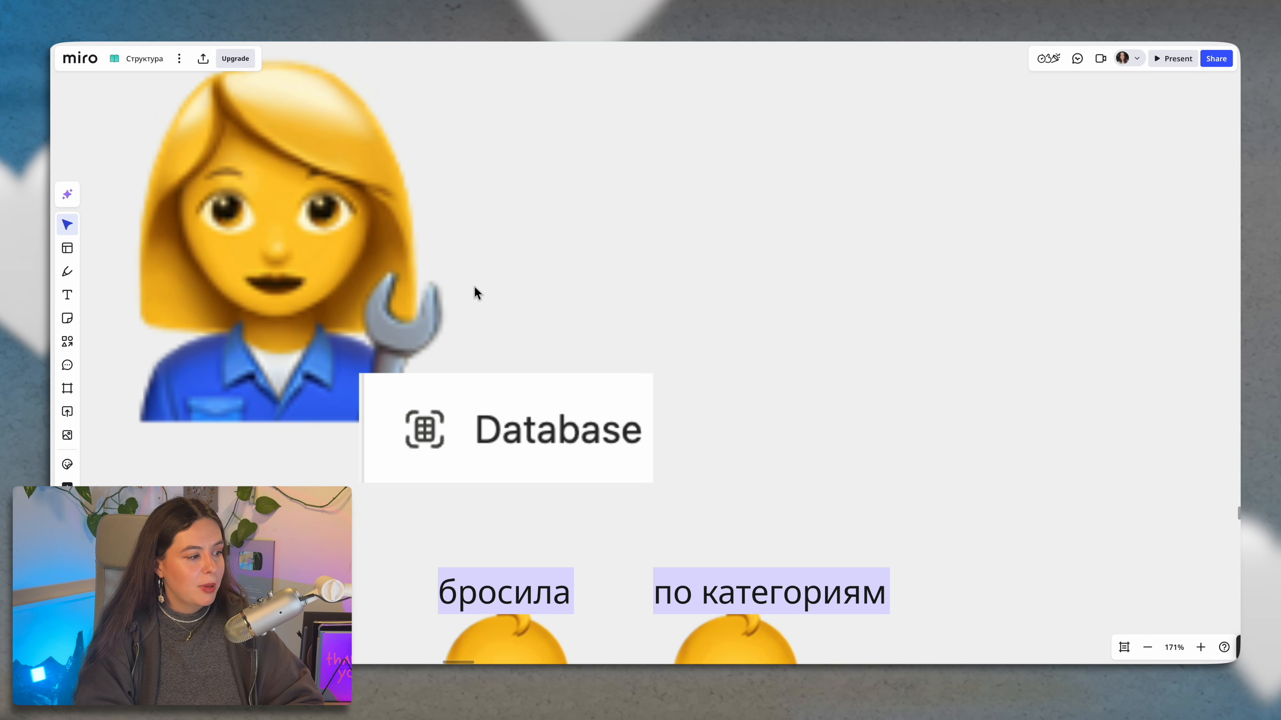
scroll(475, 286, up, 3)
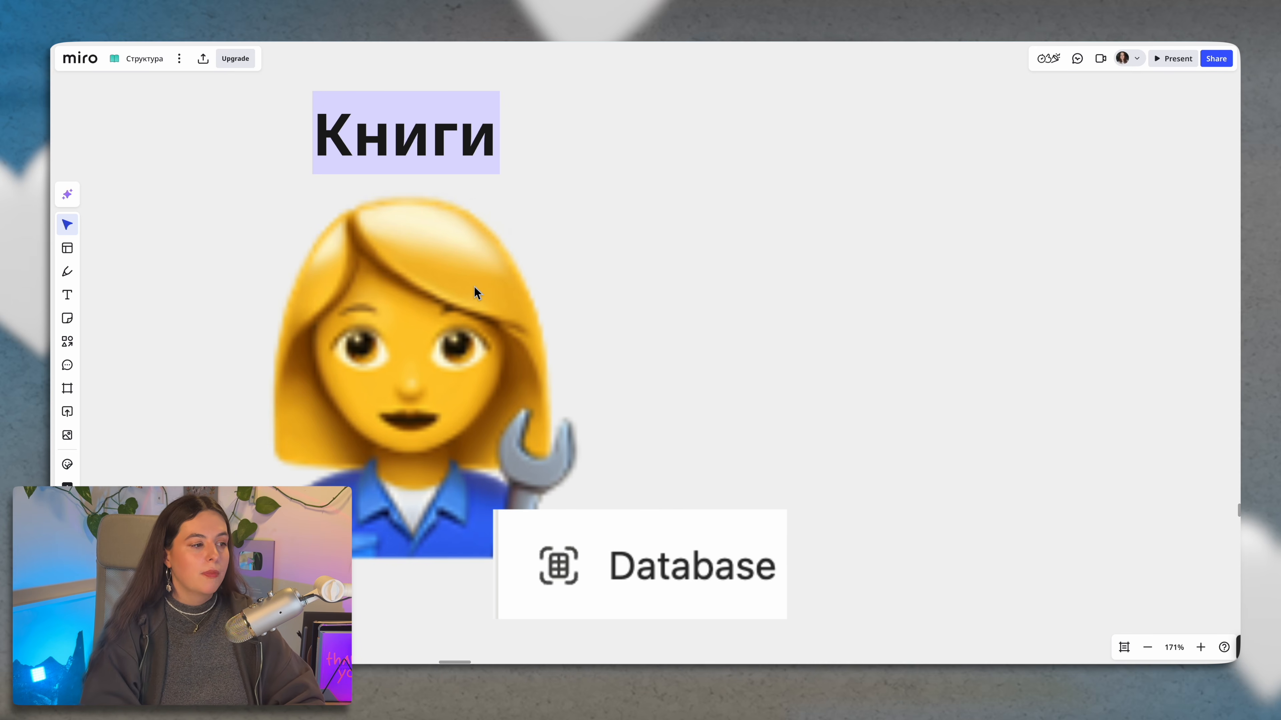
scroll(954, 337, right, 10)
scroll(955, 336, left, 5)
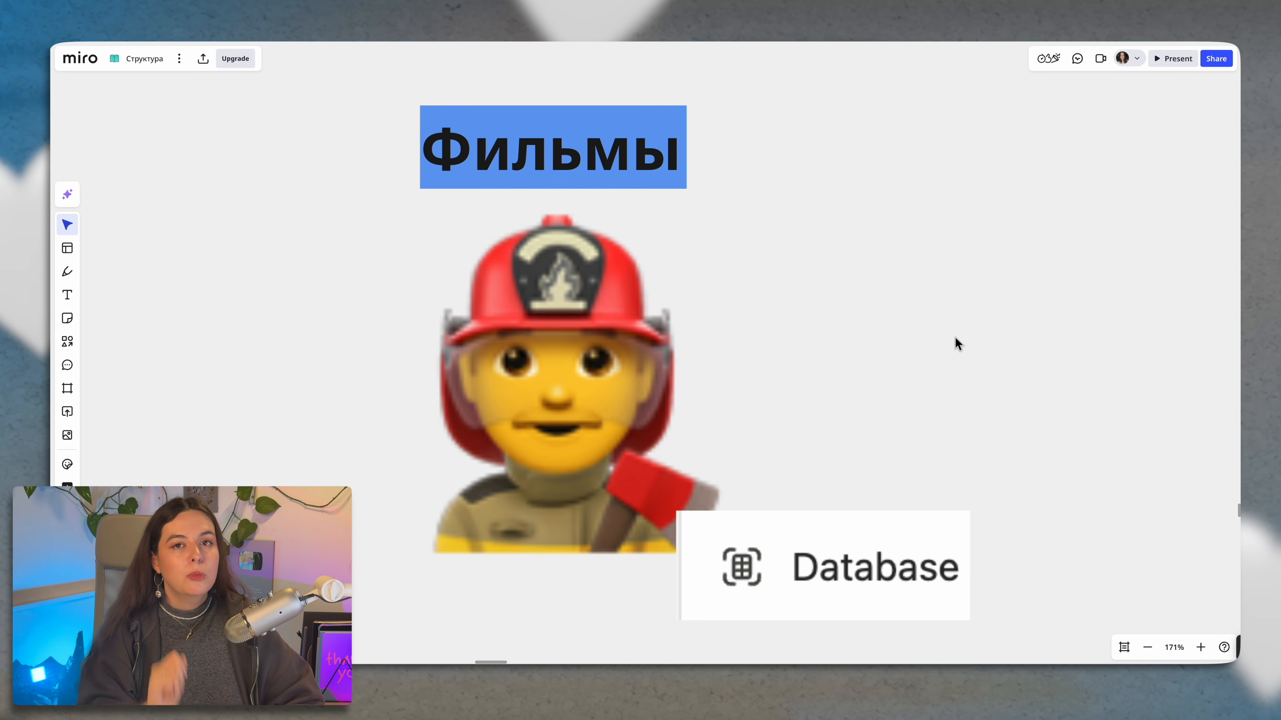
scroll(778, 350, left, 10)
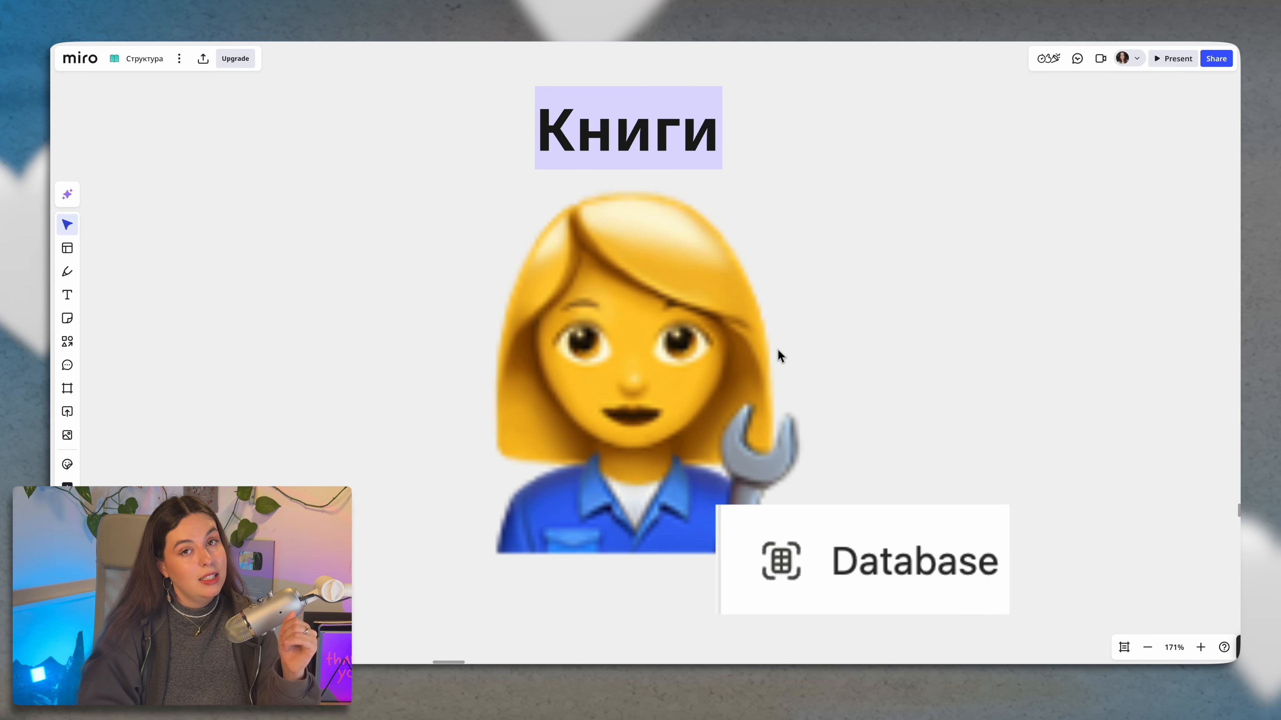
Step: Examine the Книги database's views on the board: прочитано, в плане, 2025, бросила and по категориям
scroll(778, 350, down, 10)
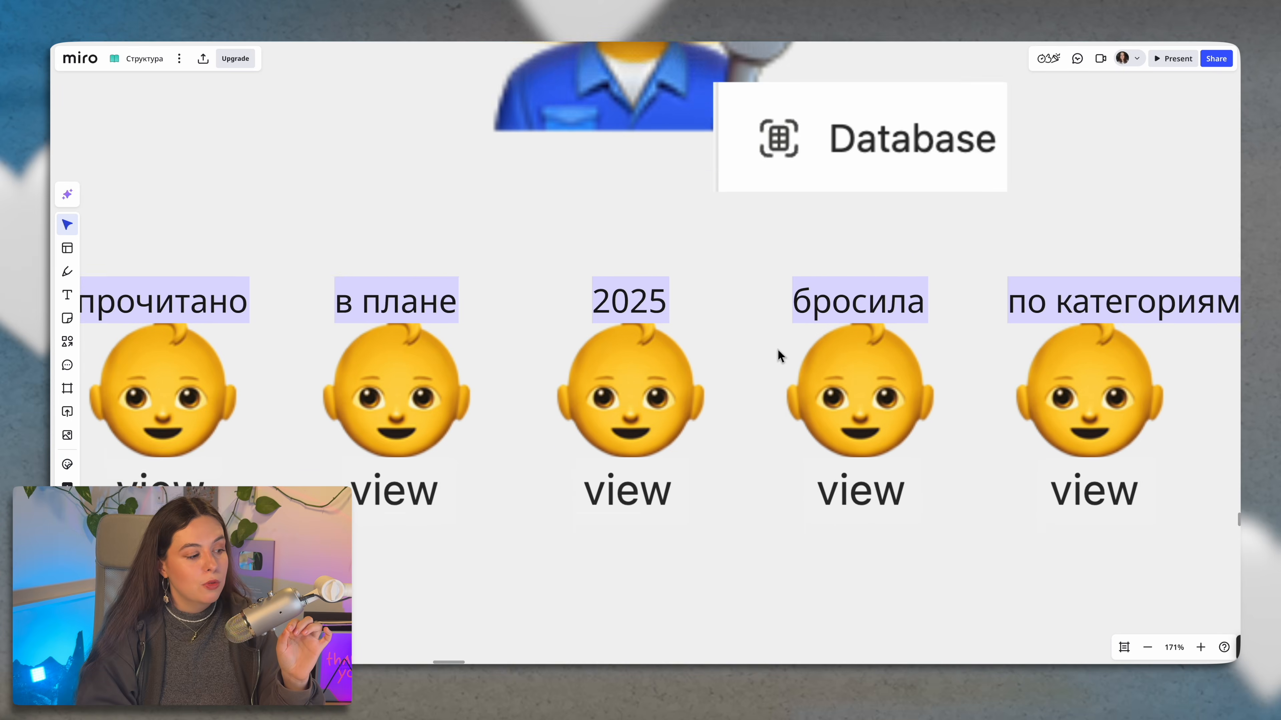
scroll(704, 387, left, 4)
scroll(987, 449, right, 10)
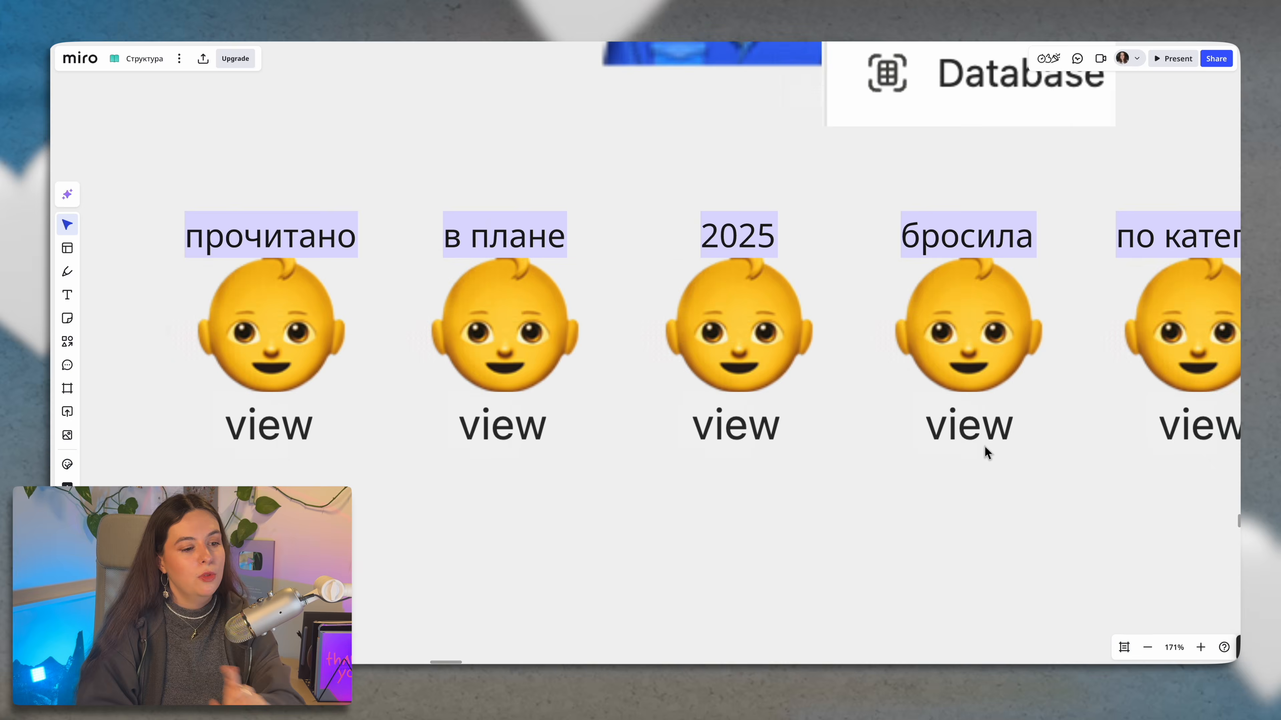
scroll(985, 447, left, 12)
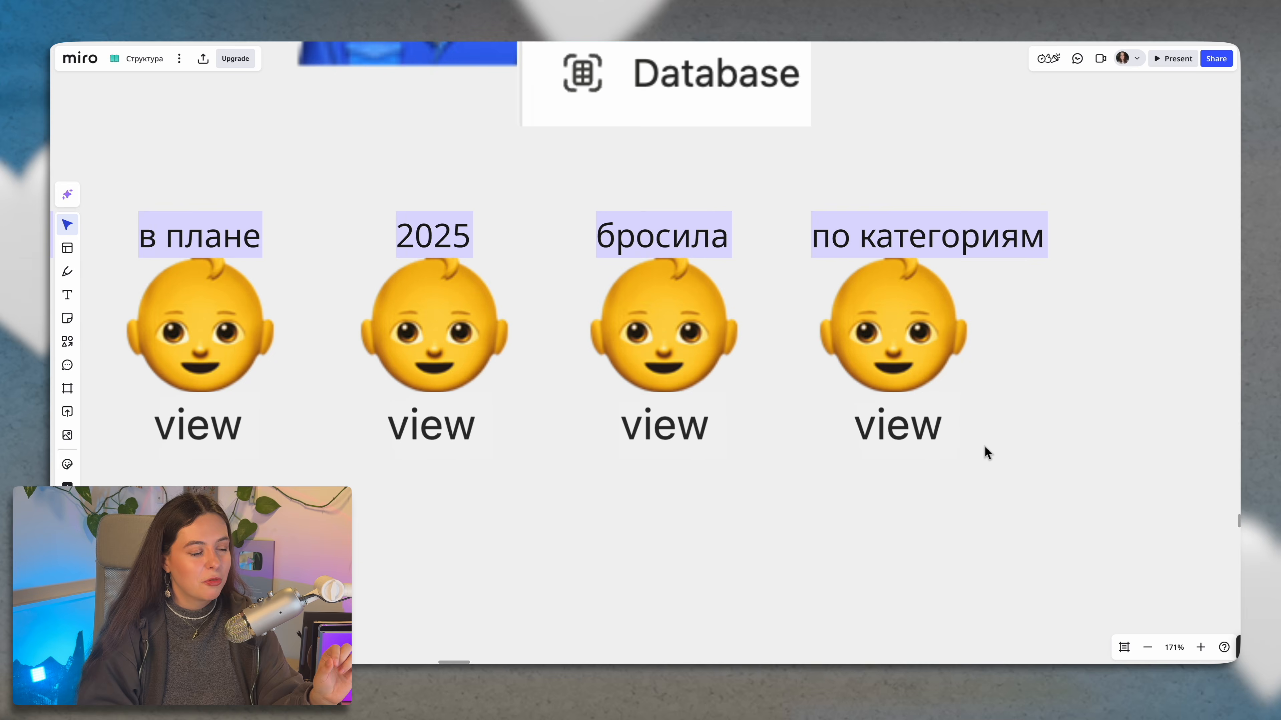
scroll(984, 445, up, 1)
scroll(984, 446, left, 1)
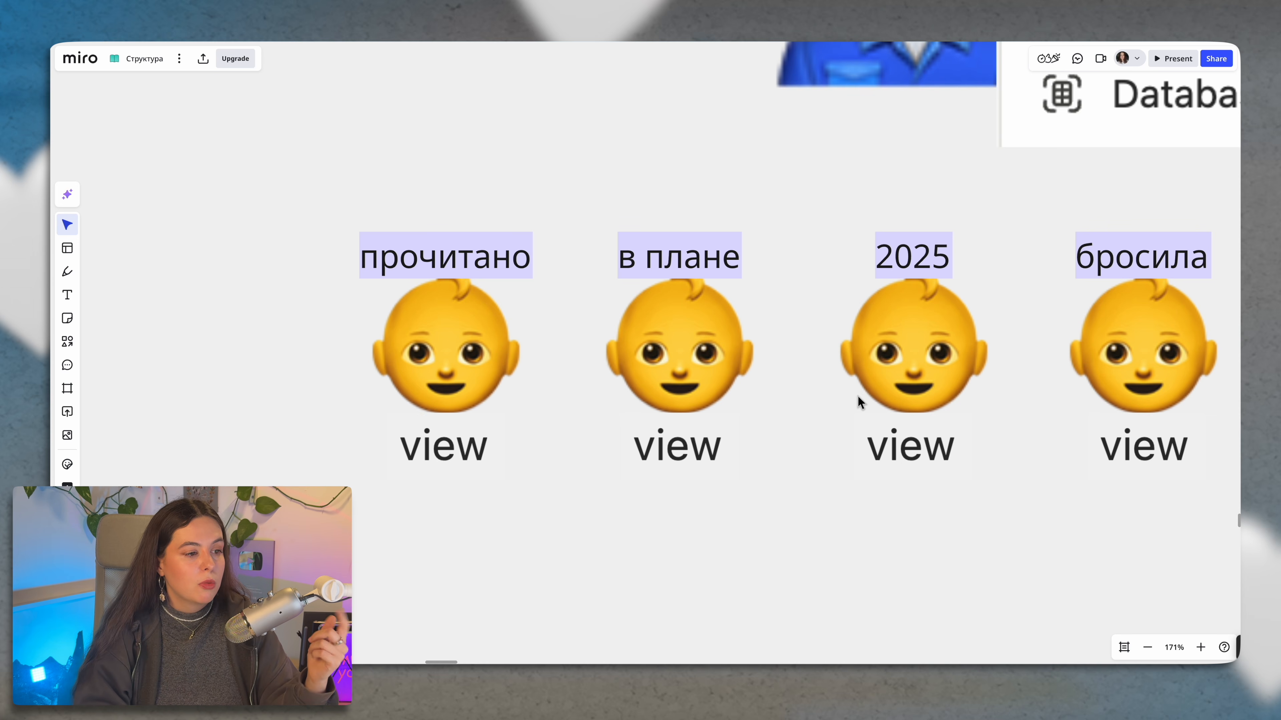
scroll(858, 395, right, 5)
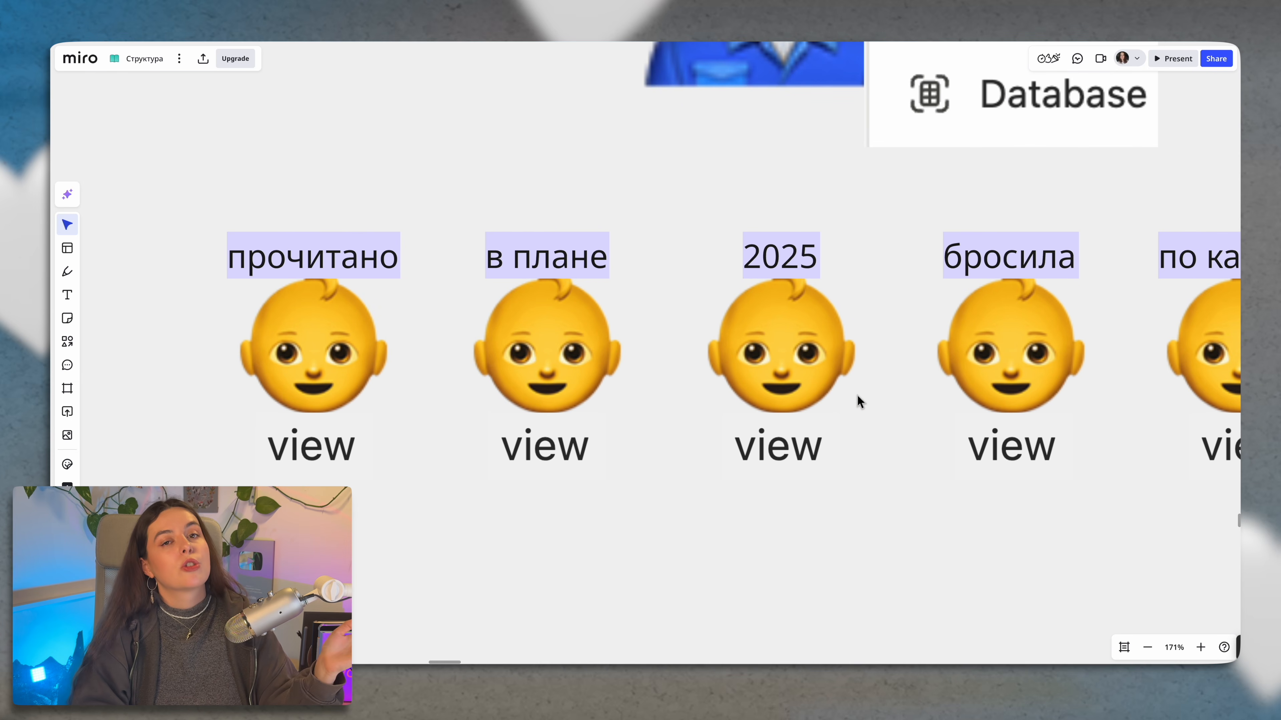
scroll(858, 397, right, 10)
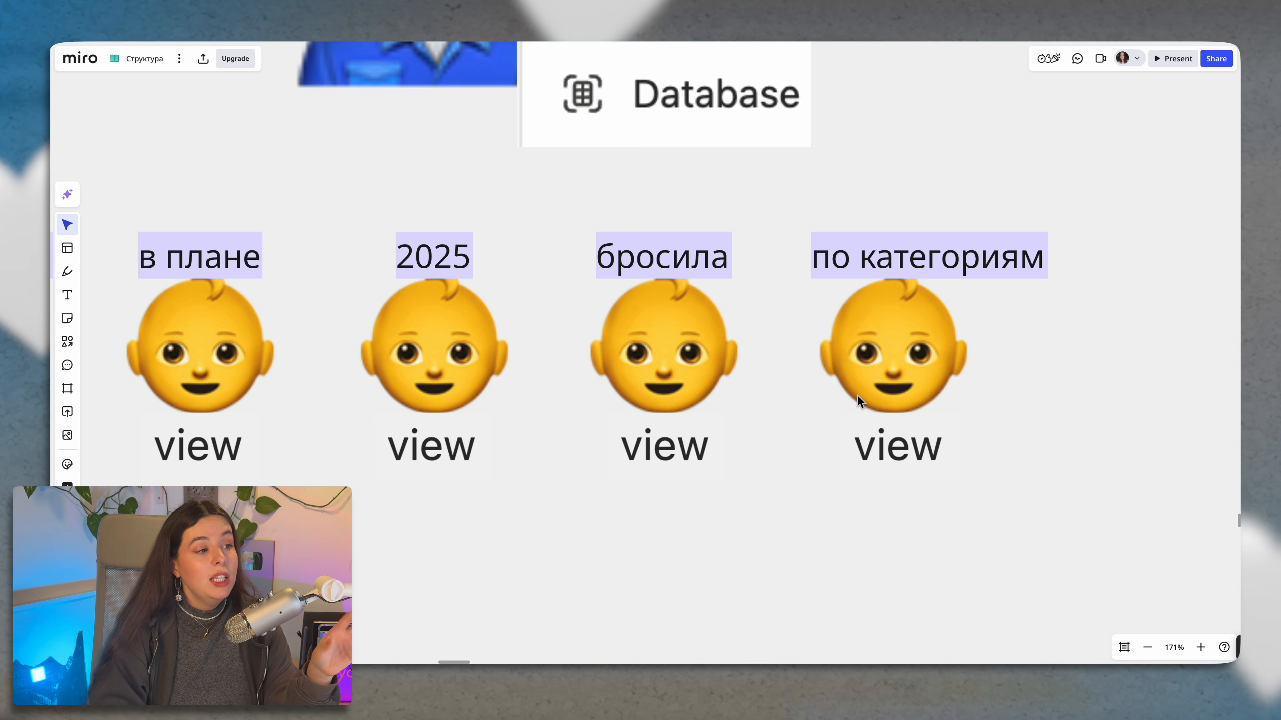
Step: Examine the Фильмы database and its views Оскар, семейное and просмотрено on the board
scroll(859, 395, up, 15)
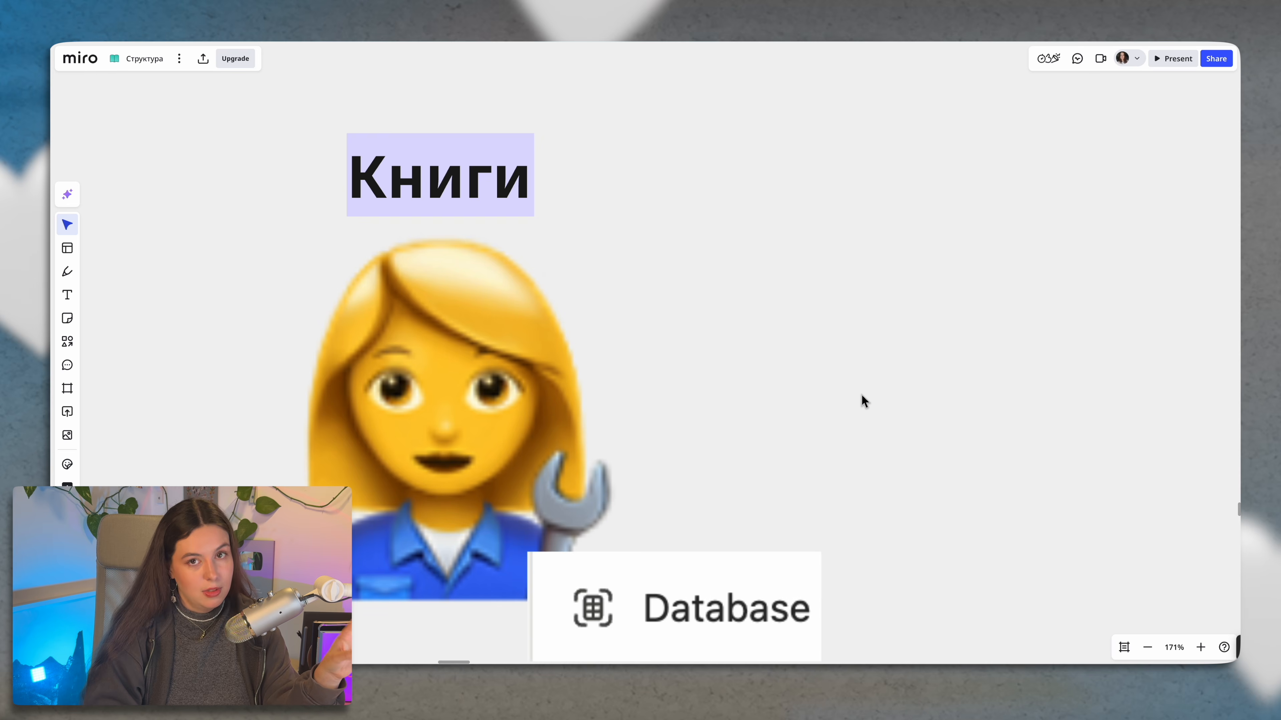
scroll(861, 394, right, 15)
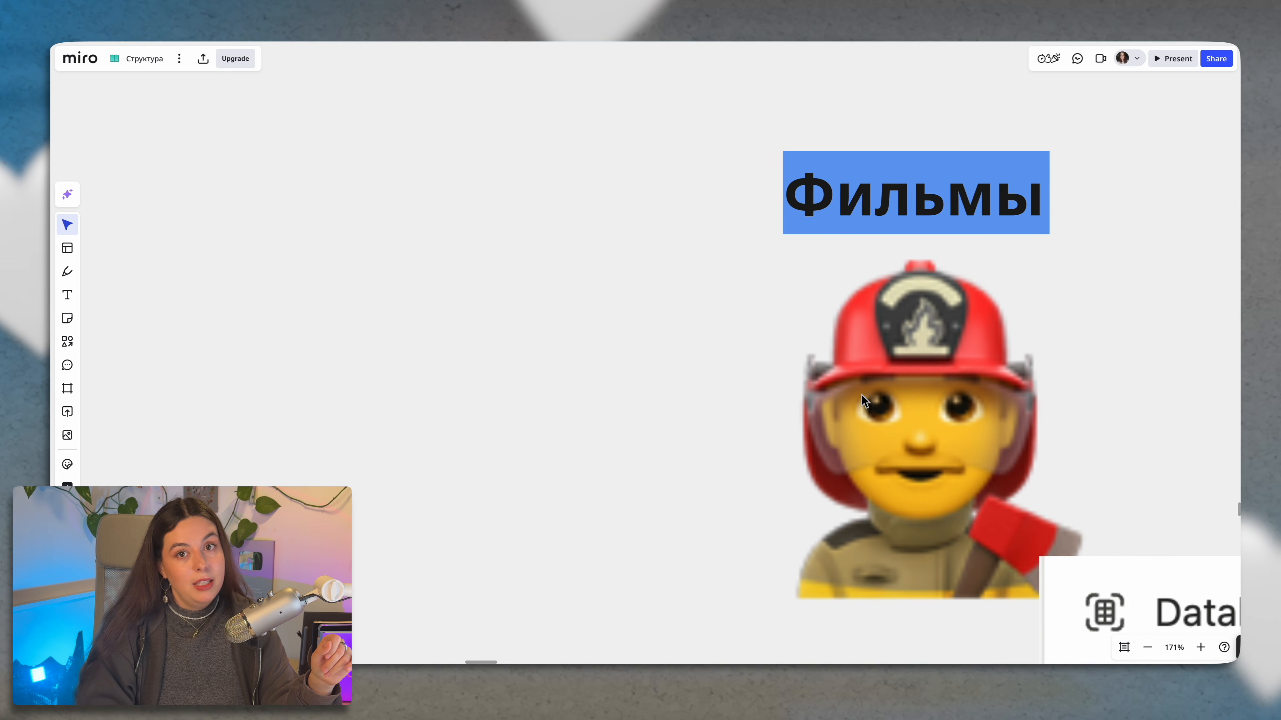
scroll(862, 395, down, 13)
scroll(860, 394, right, 5)
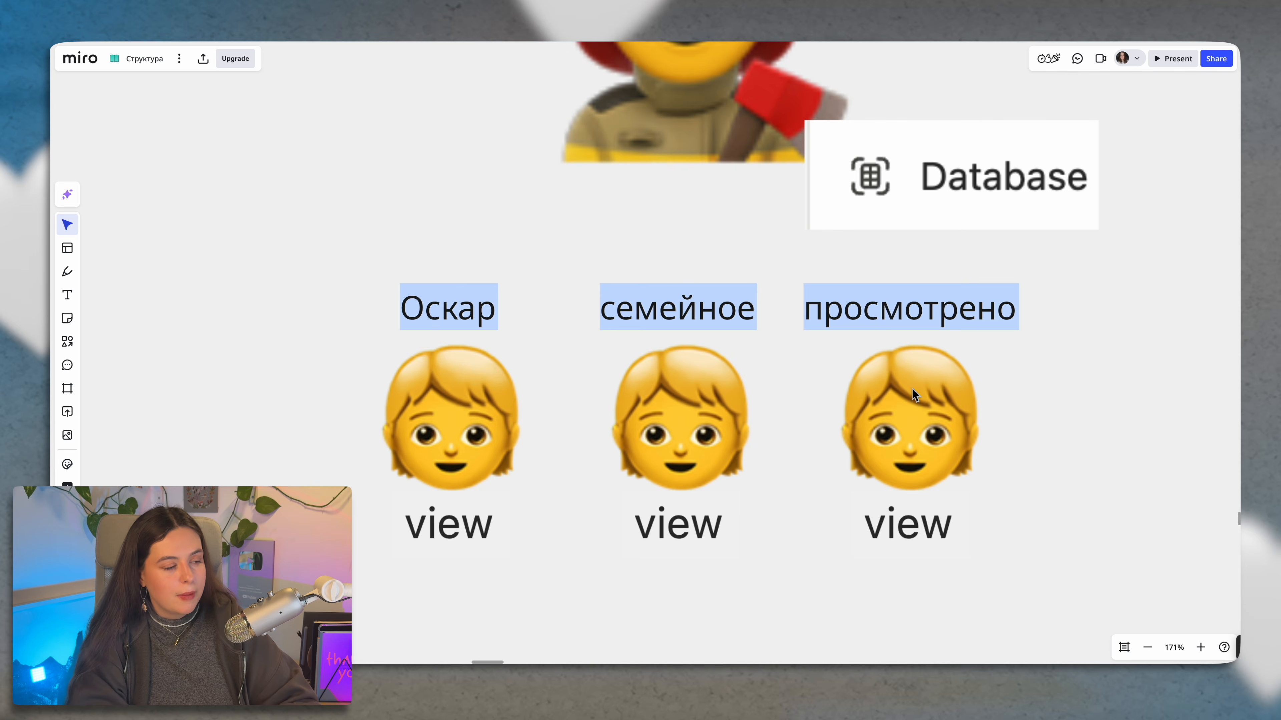
Step: Bring the empty Frame 4 into view next to the Книги and Фильмы database diagrams
scroll(912, 389, down, 10)
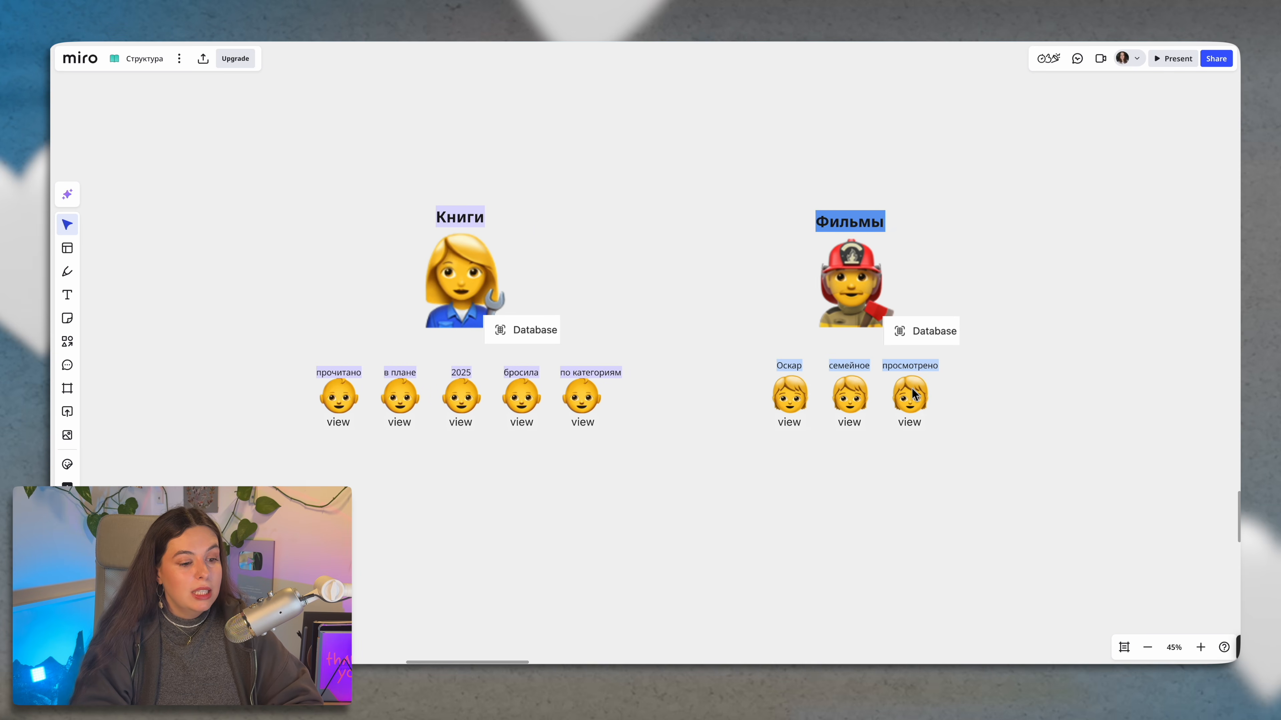
scroll(915, 393, left, 3)
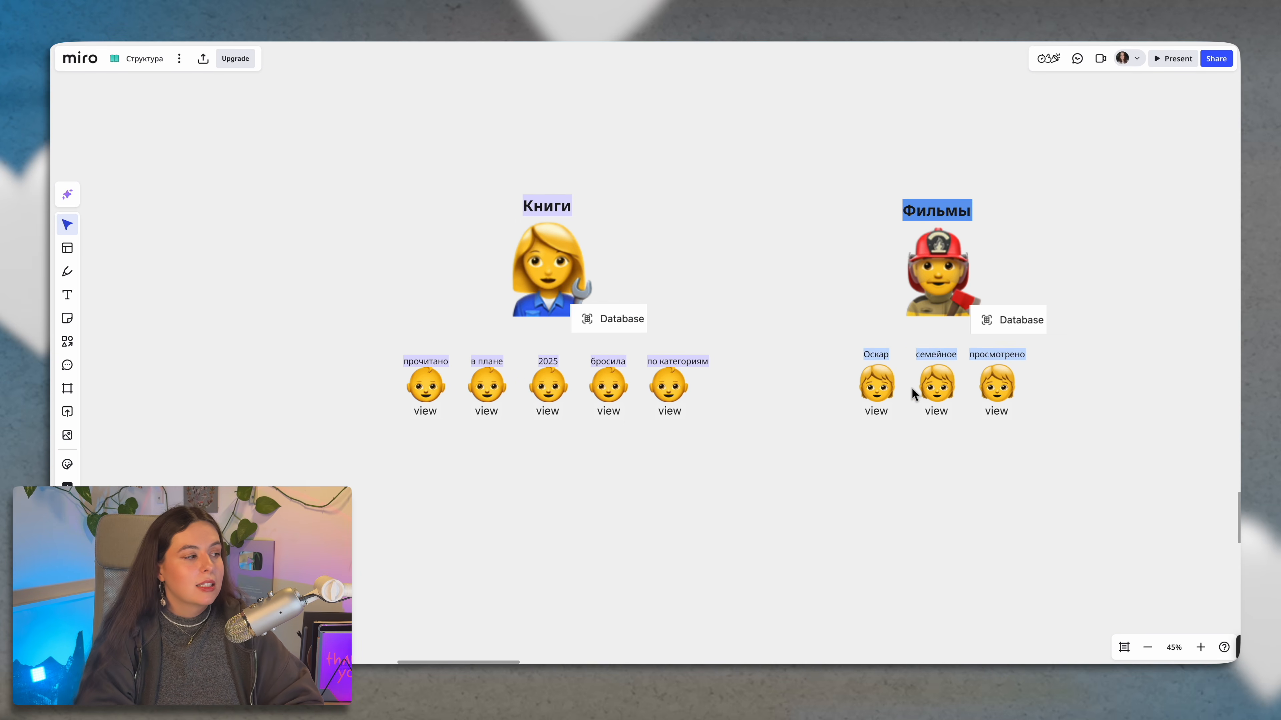
scroll(135, 372, down, 3)
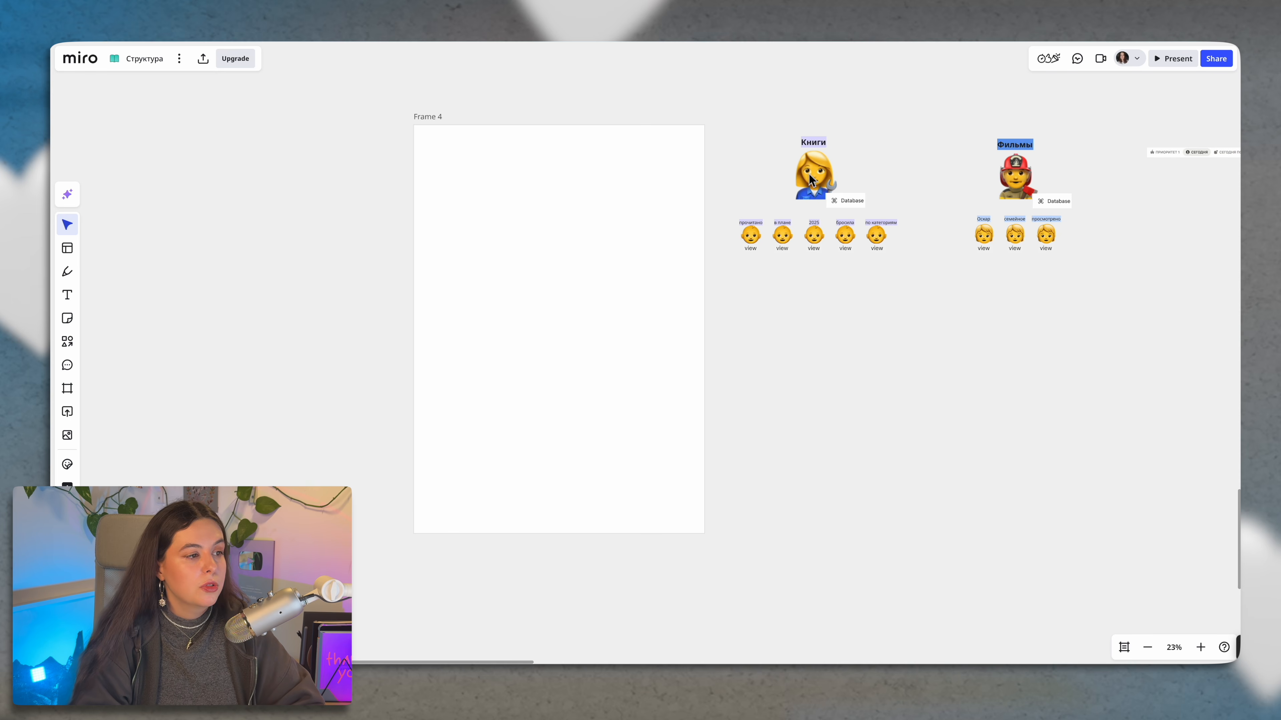
Step: Place a copy of the Книги figure and its title in the upper part of Frame 4
drag(765, 128, 813, 171)
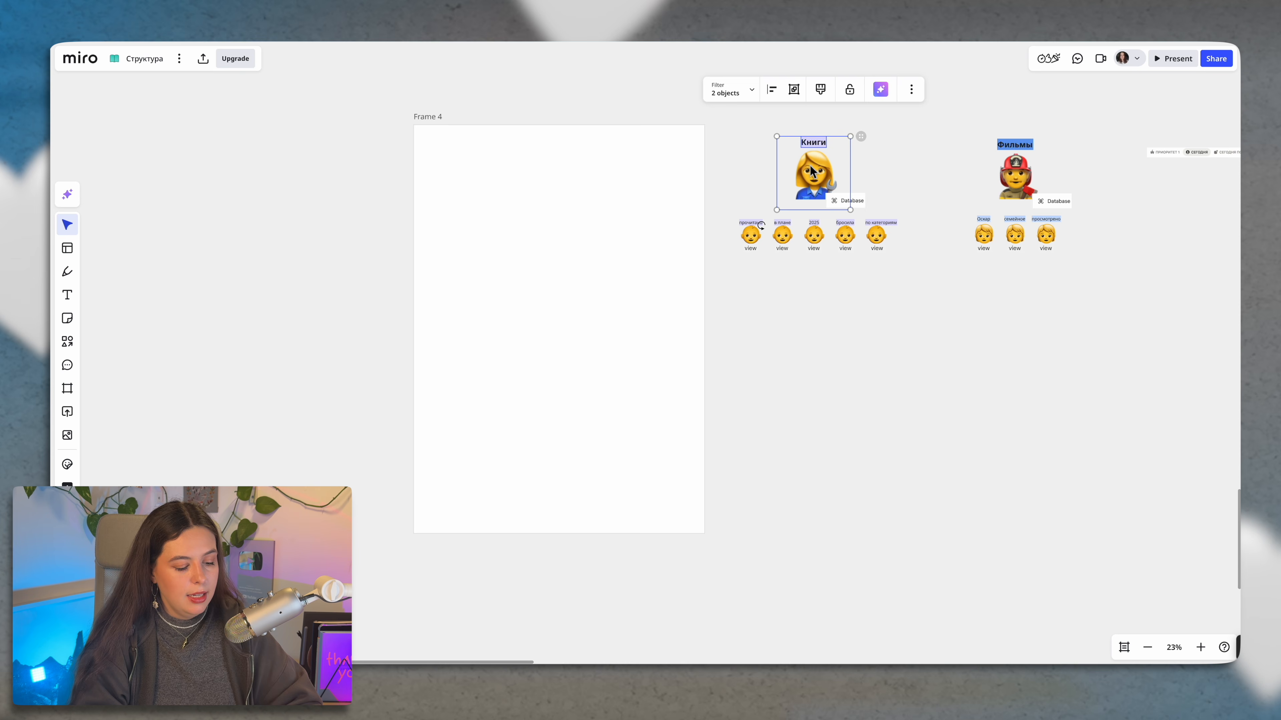
key(ctrl+d)
drag(822, 111, 574, 199)
click(585, 281)
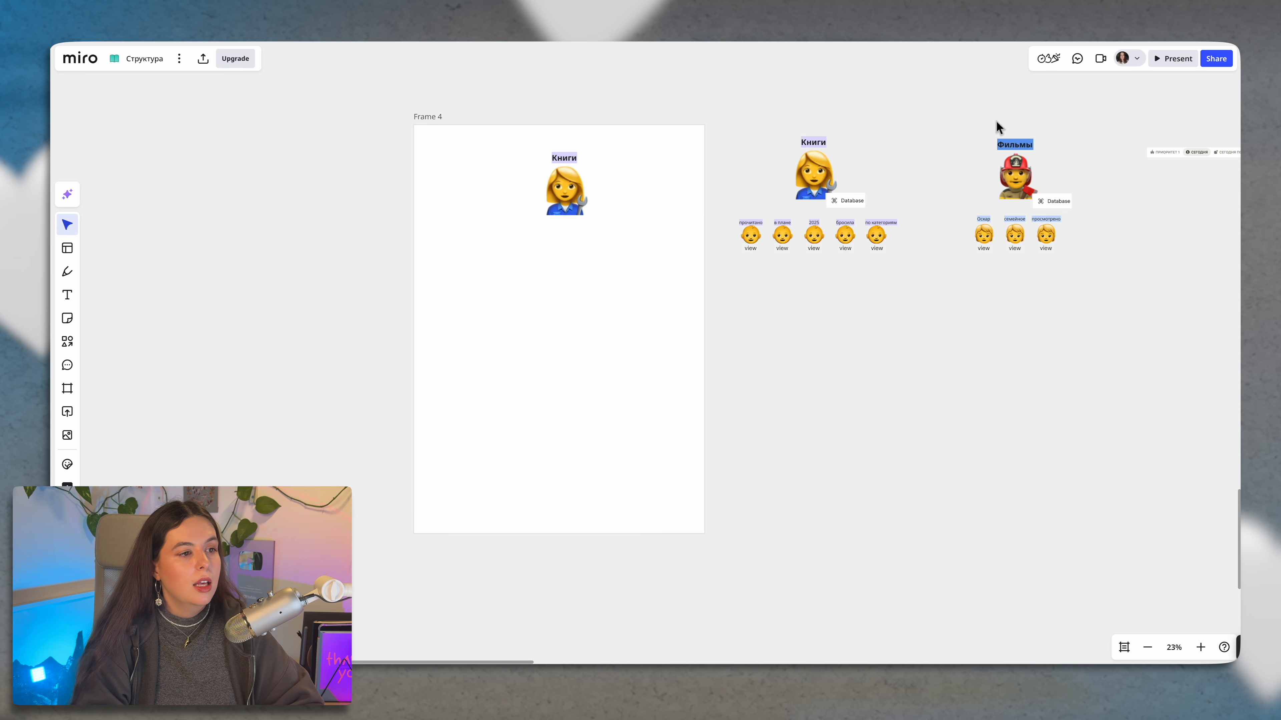
Step: Place a copy of the Фильмы figure and its title in Frame 4 below the Книги figure
drag(976, 122, 586, 337)
key(ctrl+d)
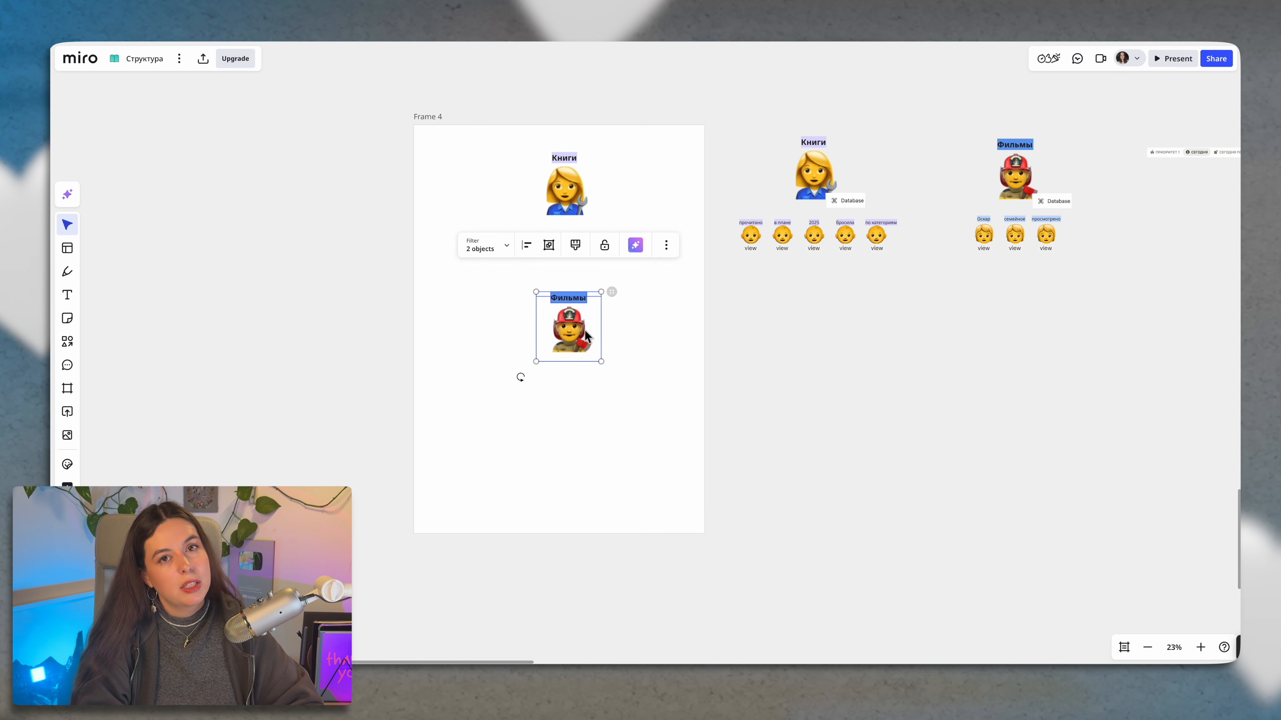
click(854, 359)
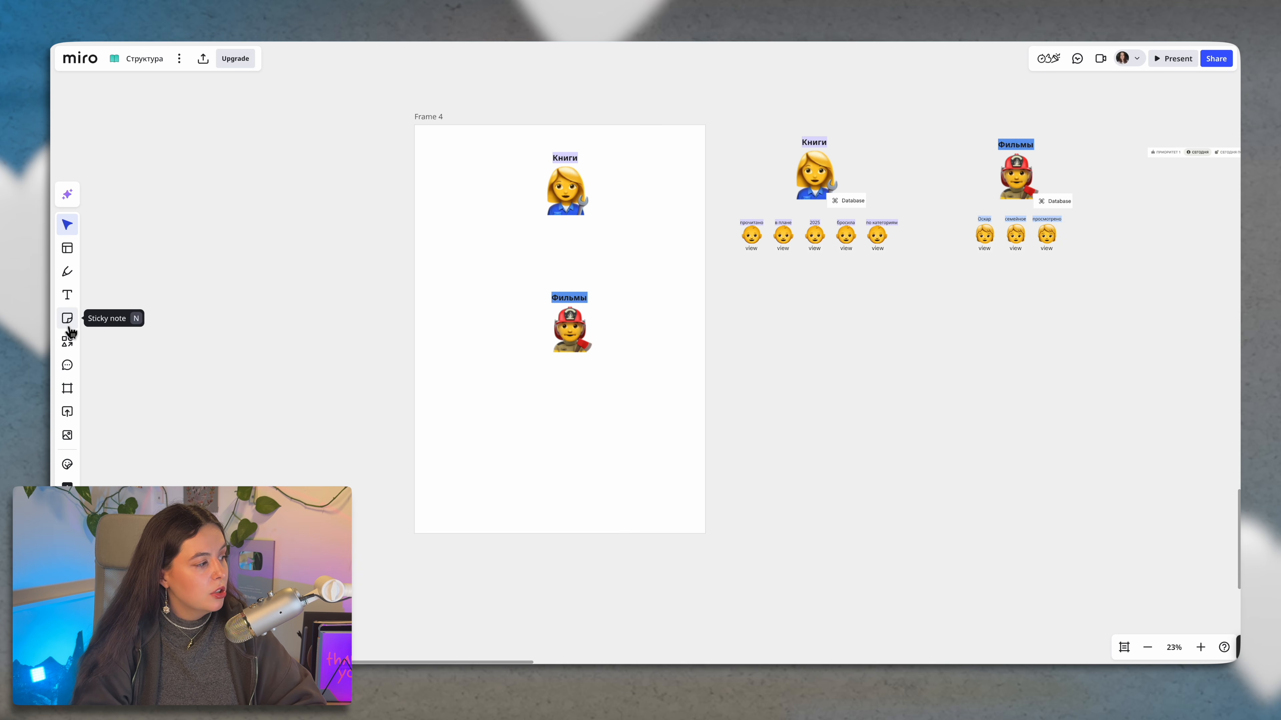
Step: Draw a large rectangle below the Фильмы figure, nearly as wide as Frame 4
click(67, 341)
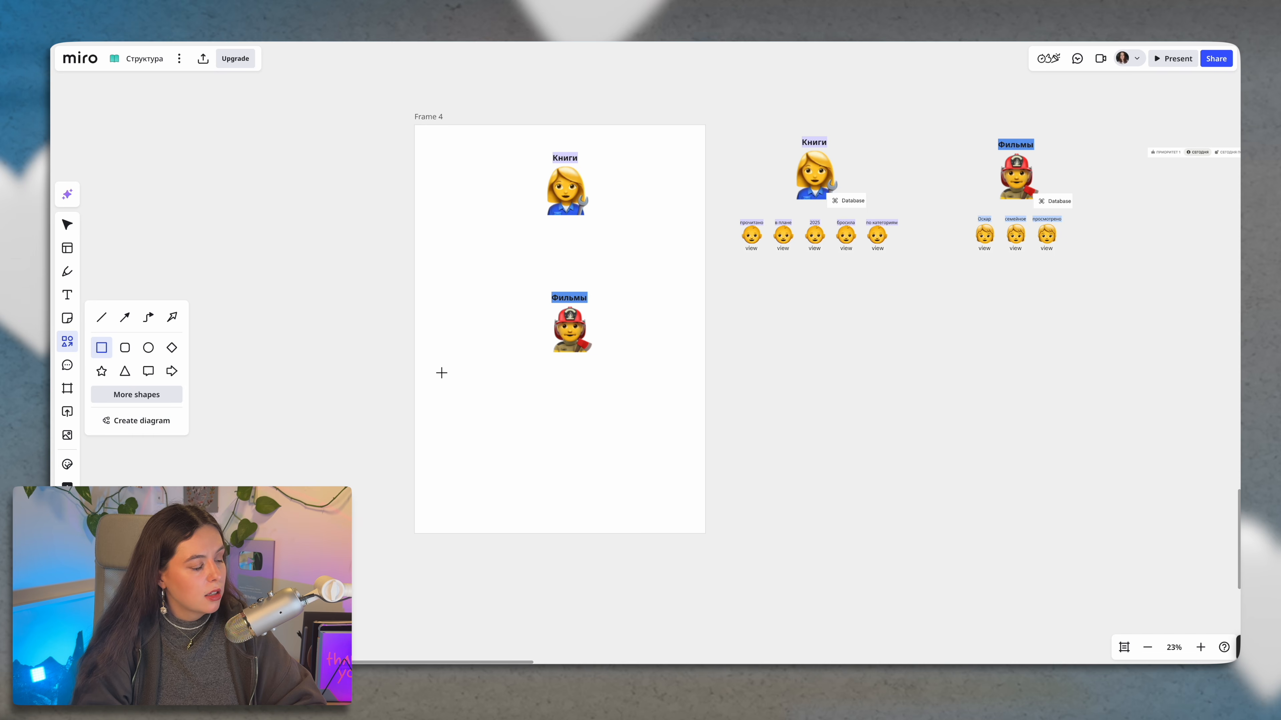
drag(441, 373, 691, 524)
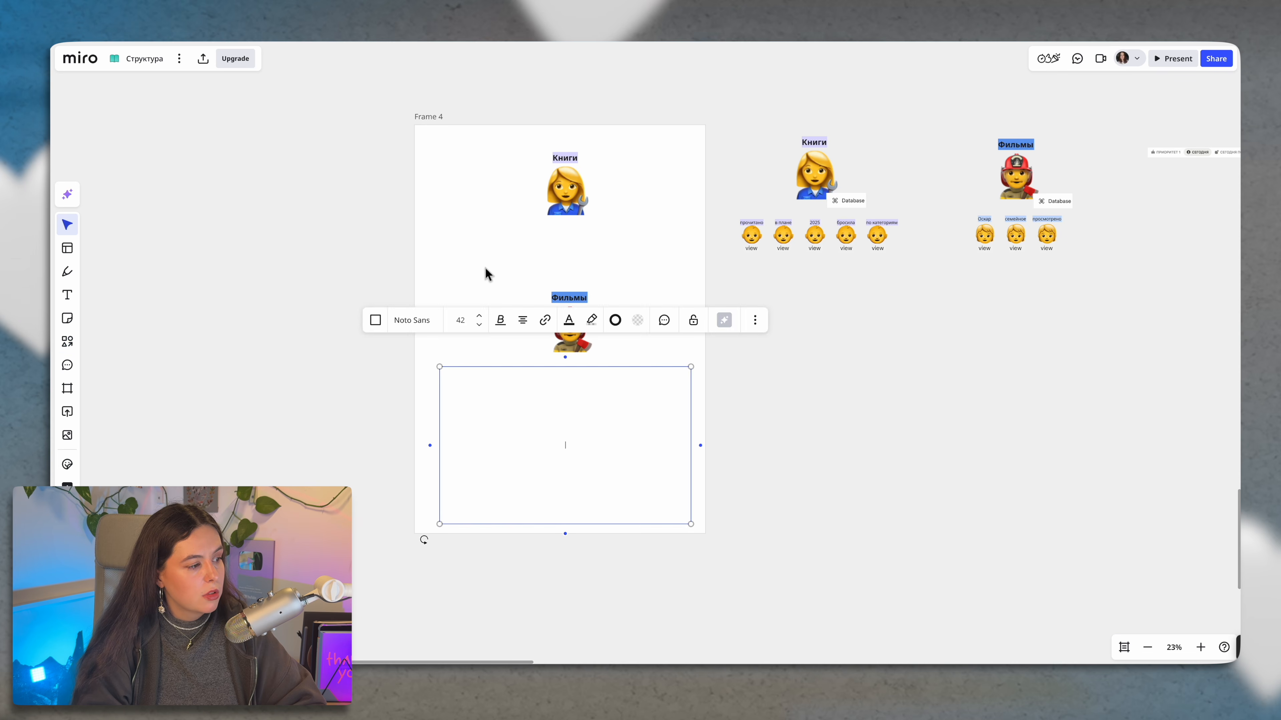
click(399, 277)
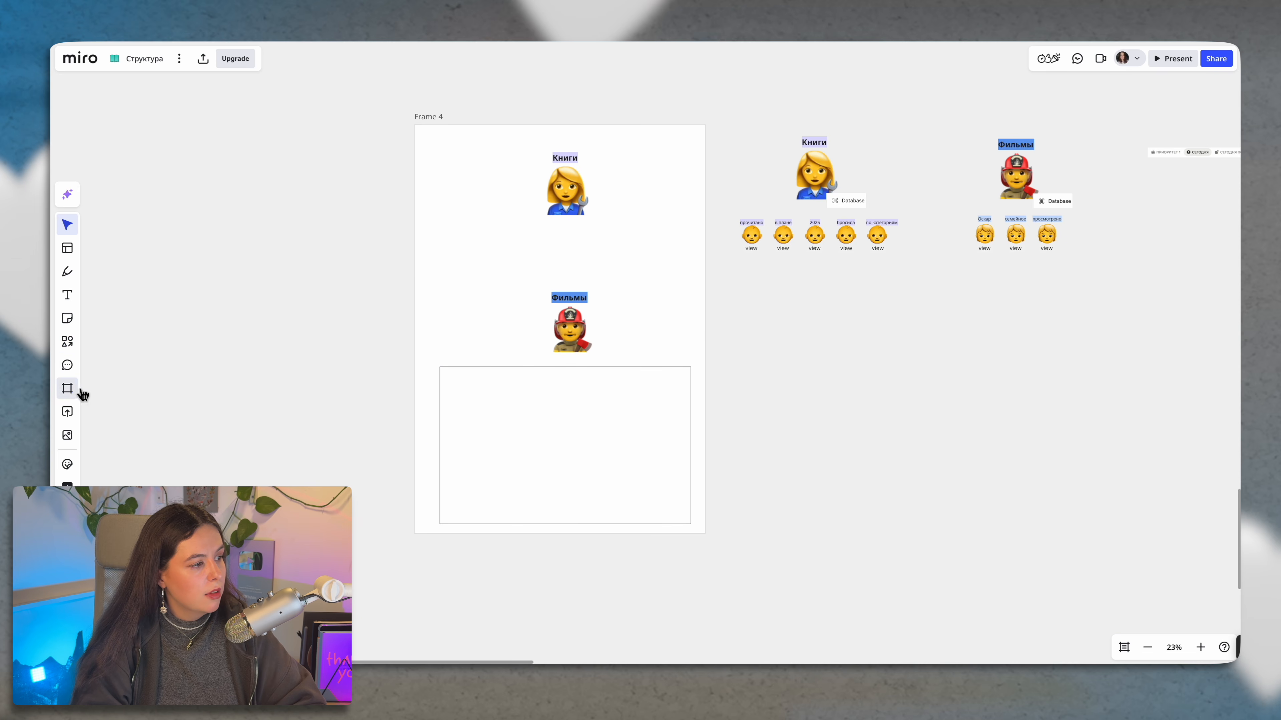
Step: Draw a wide, low frame inside Frame 4 between the Книги and Фильмы figures
click(67, 388)
drag(430, 222, 695, 272)
click(724, 336)
scroll(724, 337, down, 2)
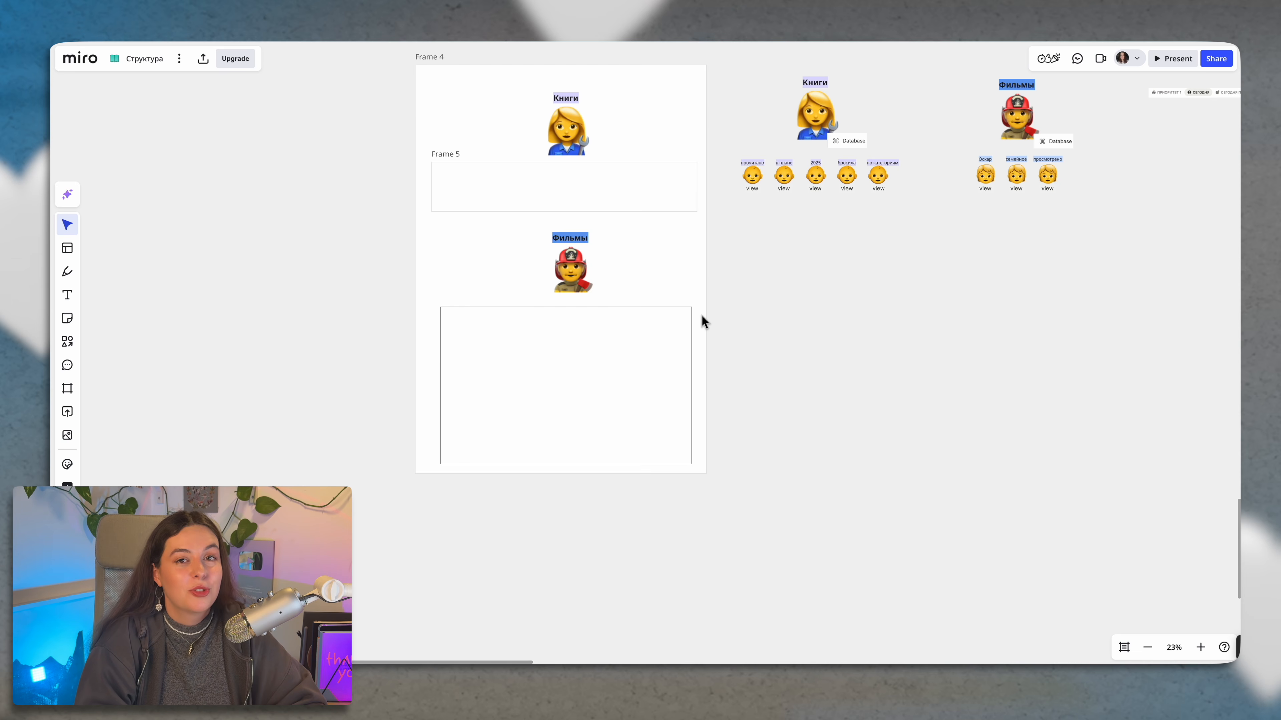
scroll(701, 316, up, 2)
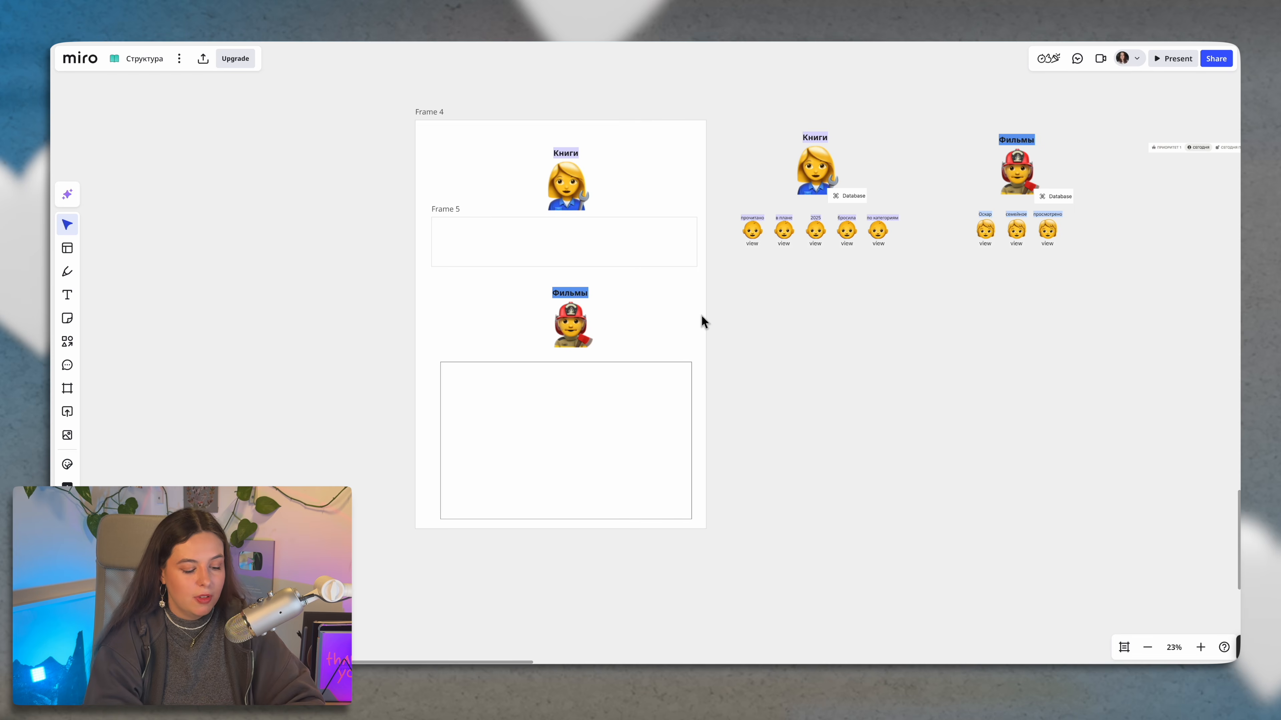
Step: Examine the screenshot of Notion view tabs, from ПРИОРИТЕТ 1 and СЕГОДНЯ to ДОМ, next to the database figures
scroll(935, 332, right, 10)
scroll(839, 269, up, 10)
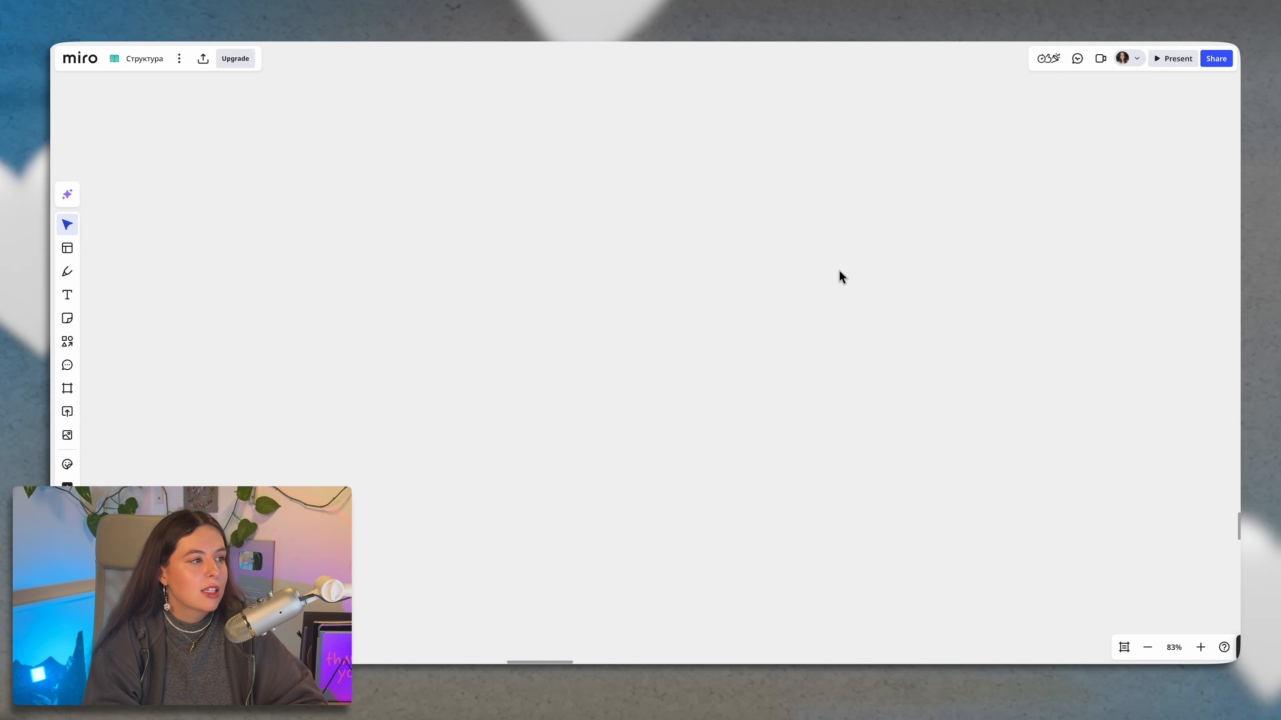
scroll(839, 269, up, 7)
scroll(839, 269, left, 5)
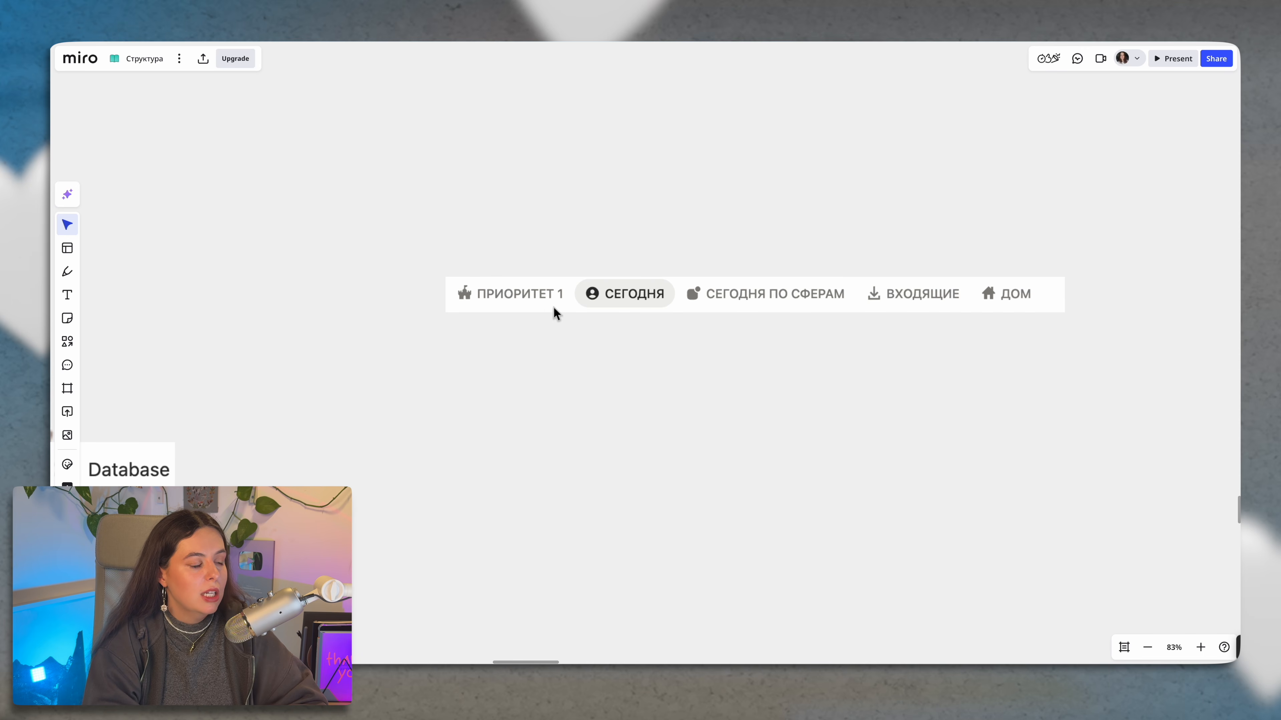
click(545, 303)
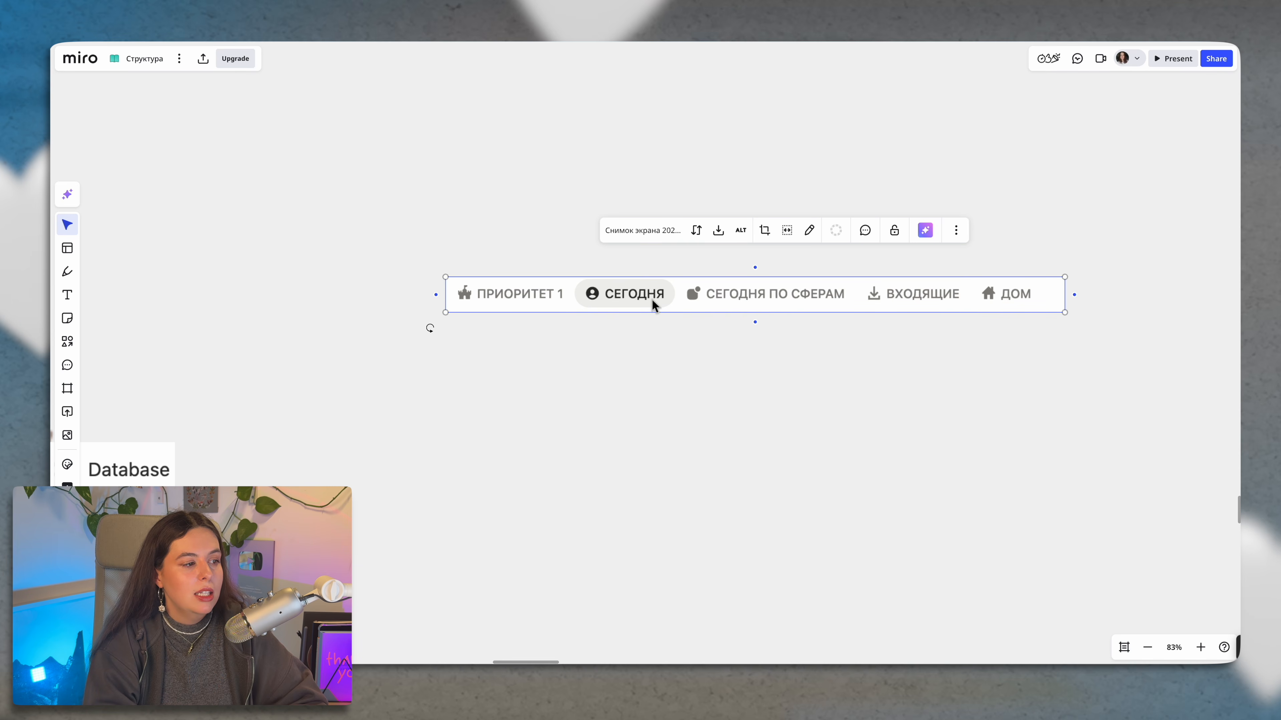
scroll(686, 301, left, 20)
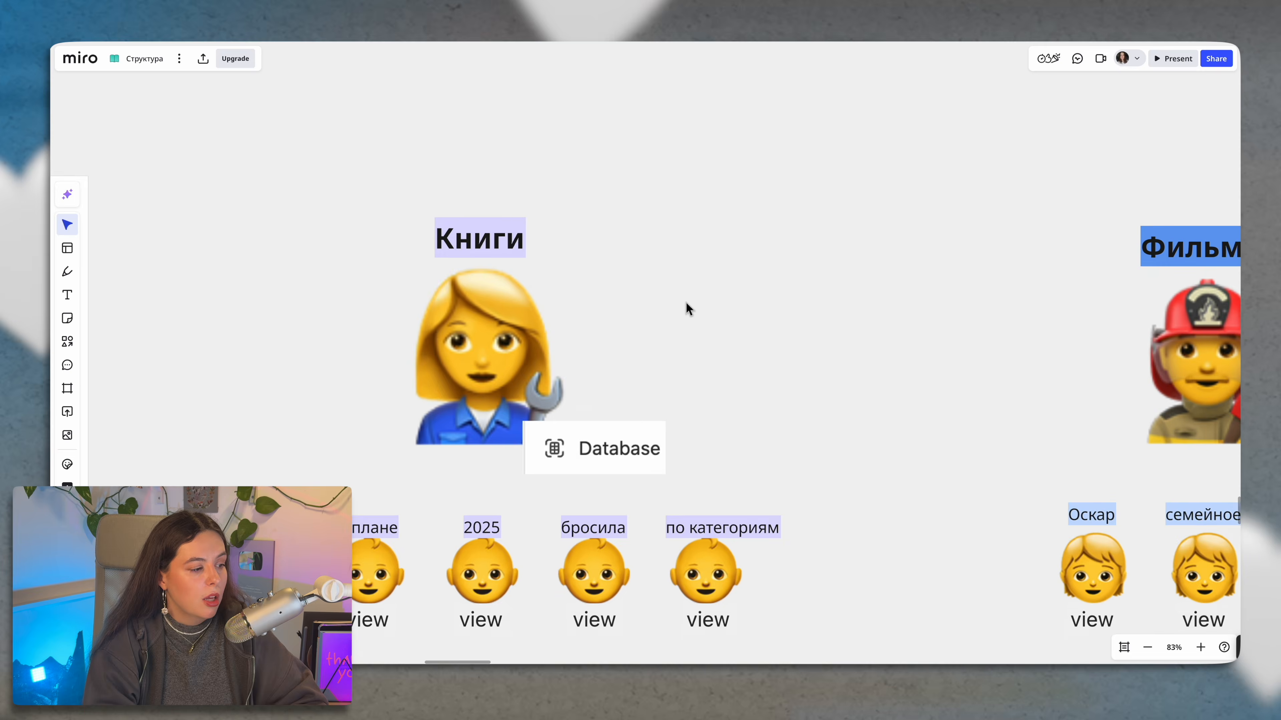
Step: Go through the Книги database's views up close, from прочитано to по категориям, and revisit the first three
scroll(691, 302, down, 5)
scroll(703, 309, left, 2)
scroll(704, 309, up, 3)
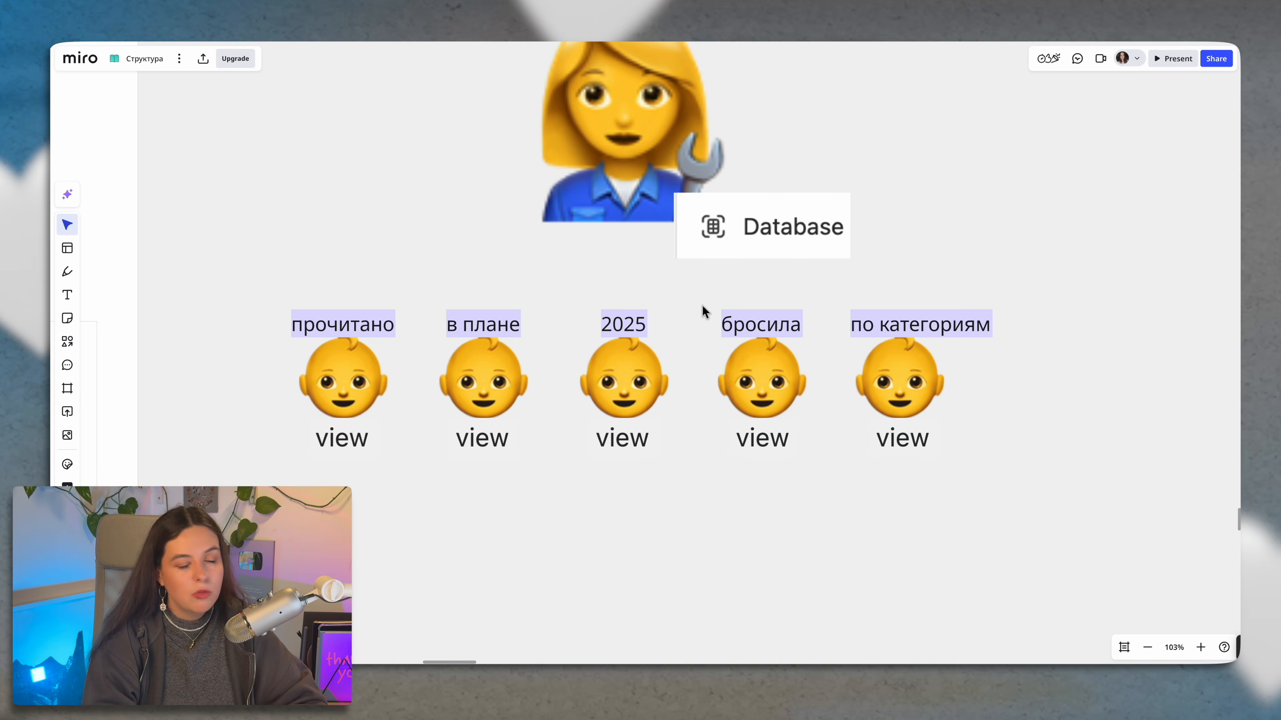
scroll(704, 310, down, 2)
click(382, 336)
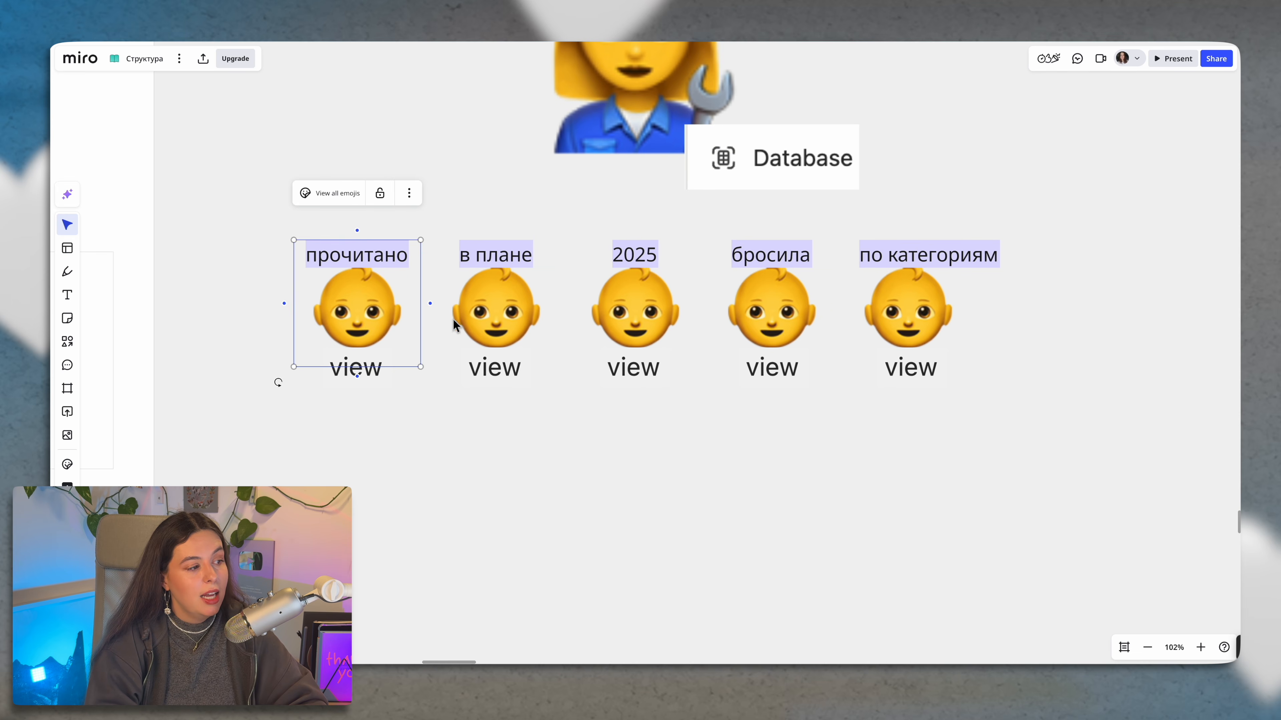
click(497, 315)
click(626, 315)
click(758, 300)
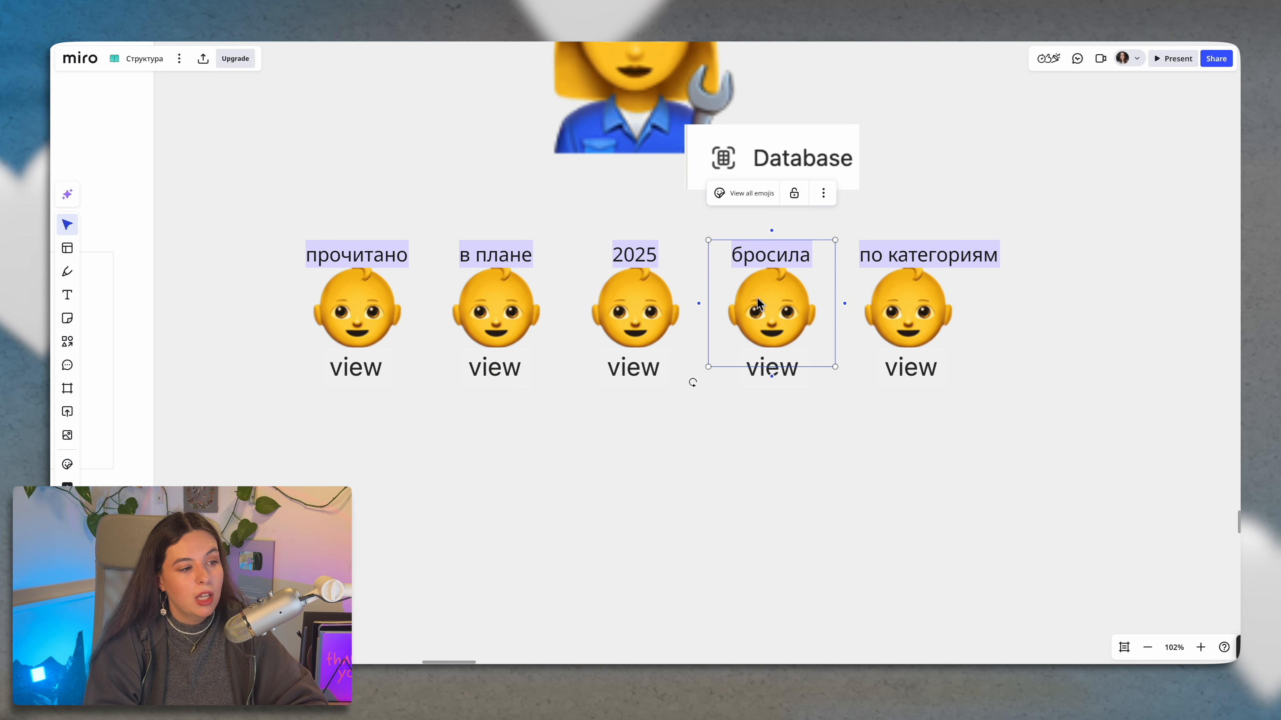
click(906, 307)
click(397, 313)
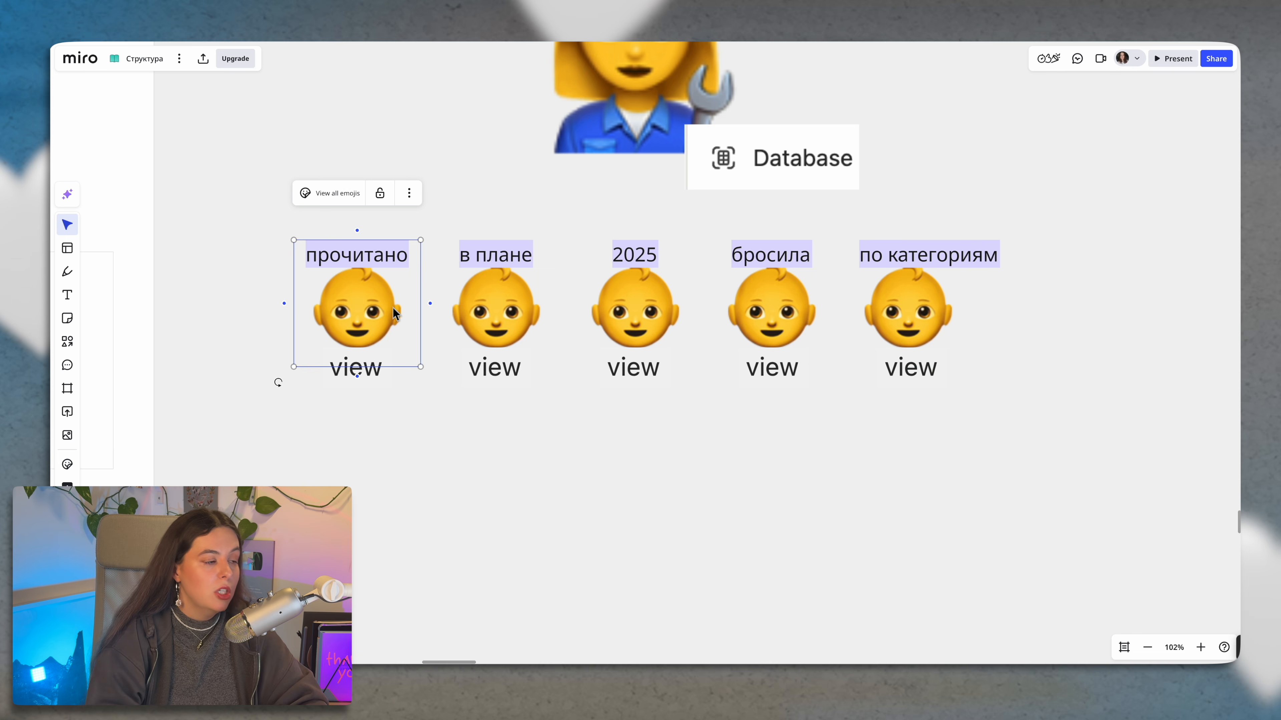
click(510, 301)
click(645, 353)
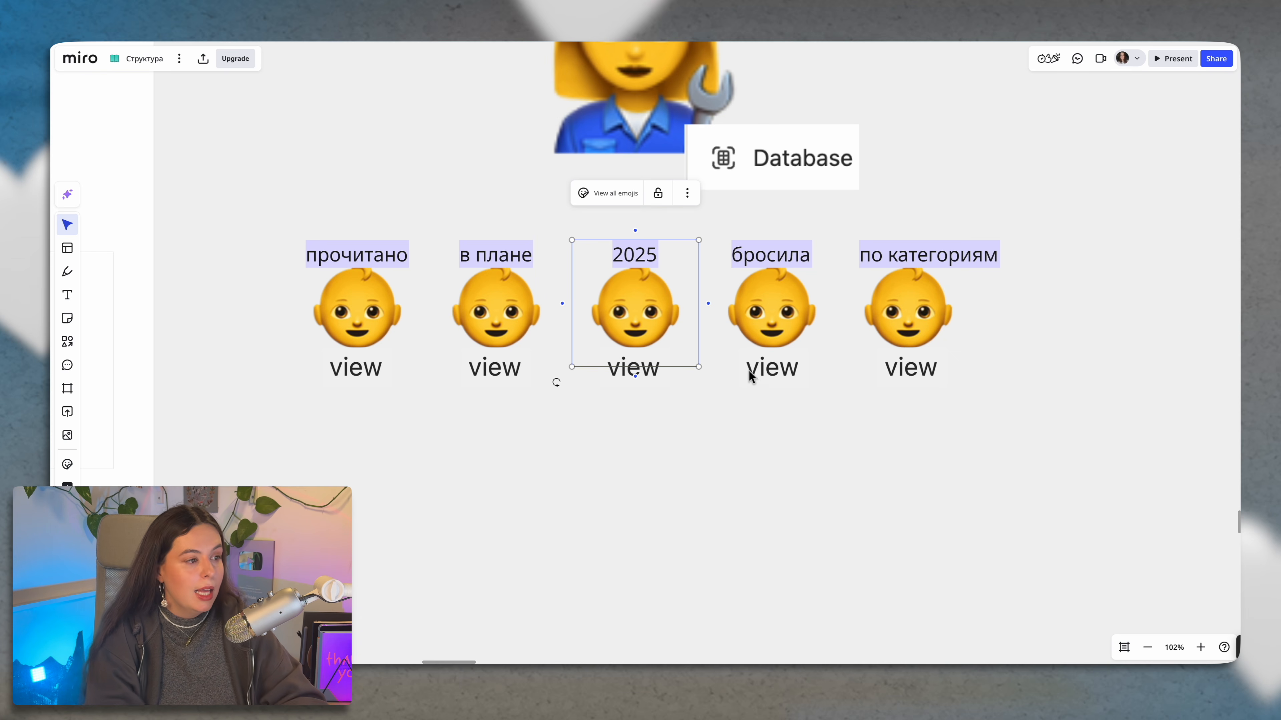
Step: Compare the Книги views with the Фильмы views and single out the просмотрено view
scroll(735, 488, down, 10)
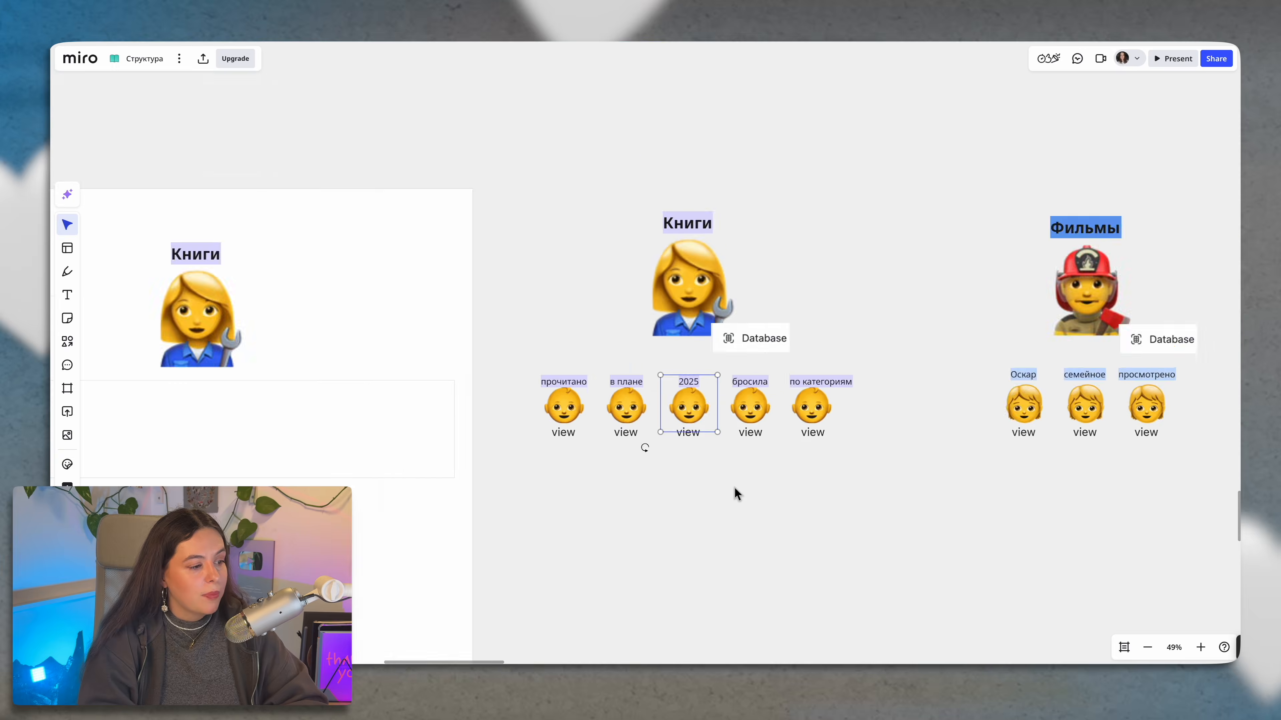
scroll(734, 487, down, 1)
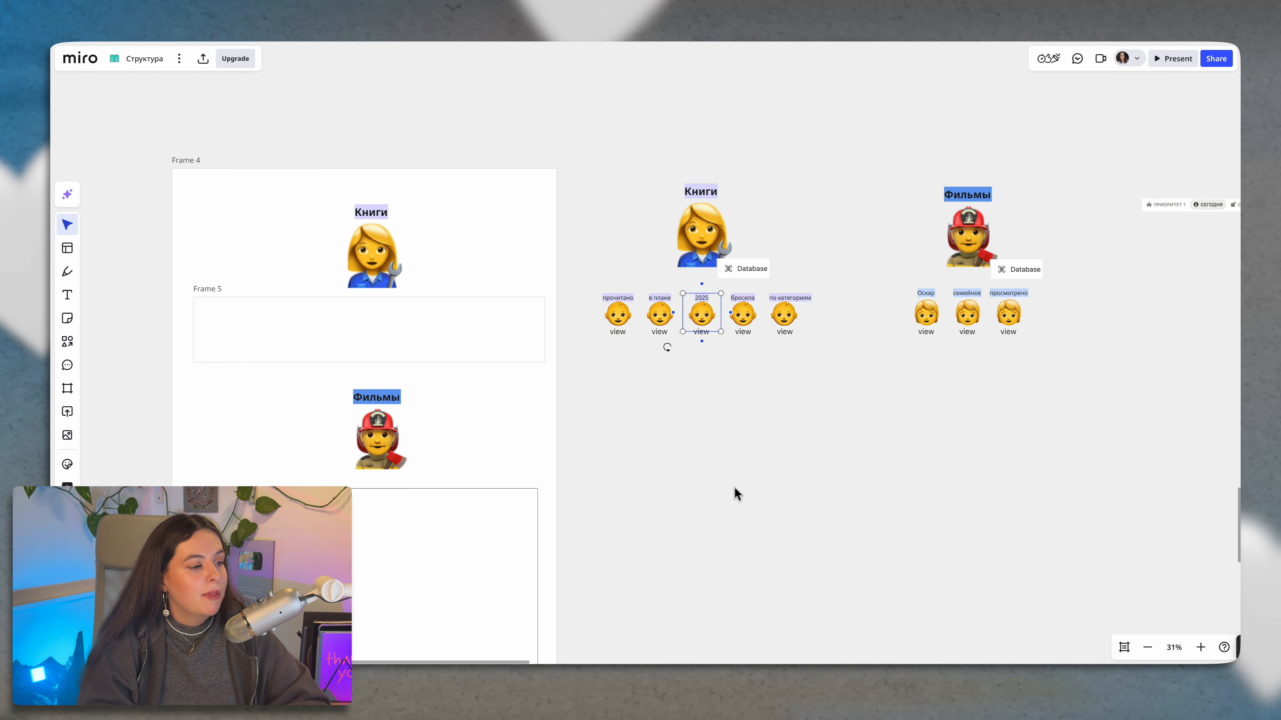
scroll(830, 394, up, 5)
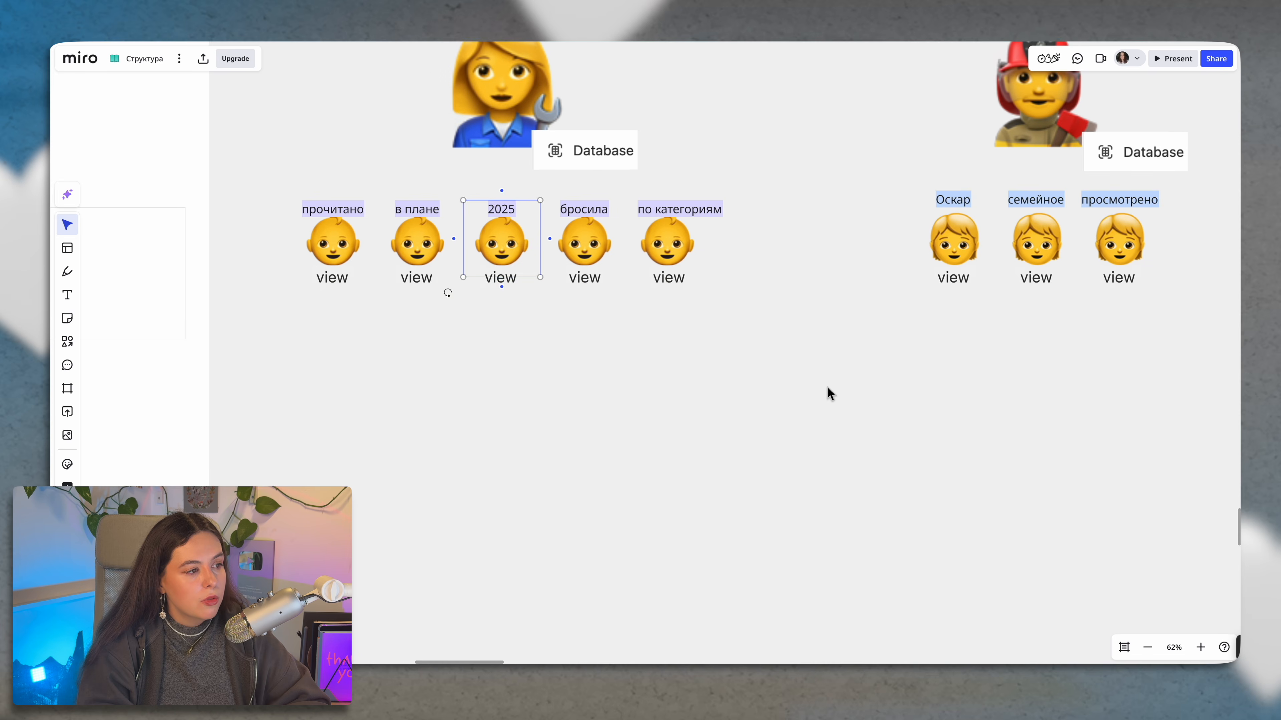
scroll(829, 394, right, 2)
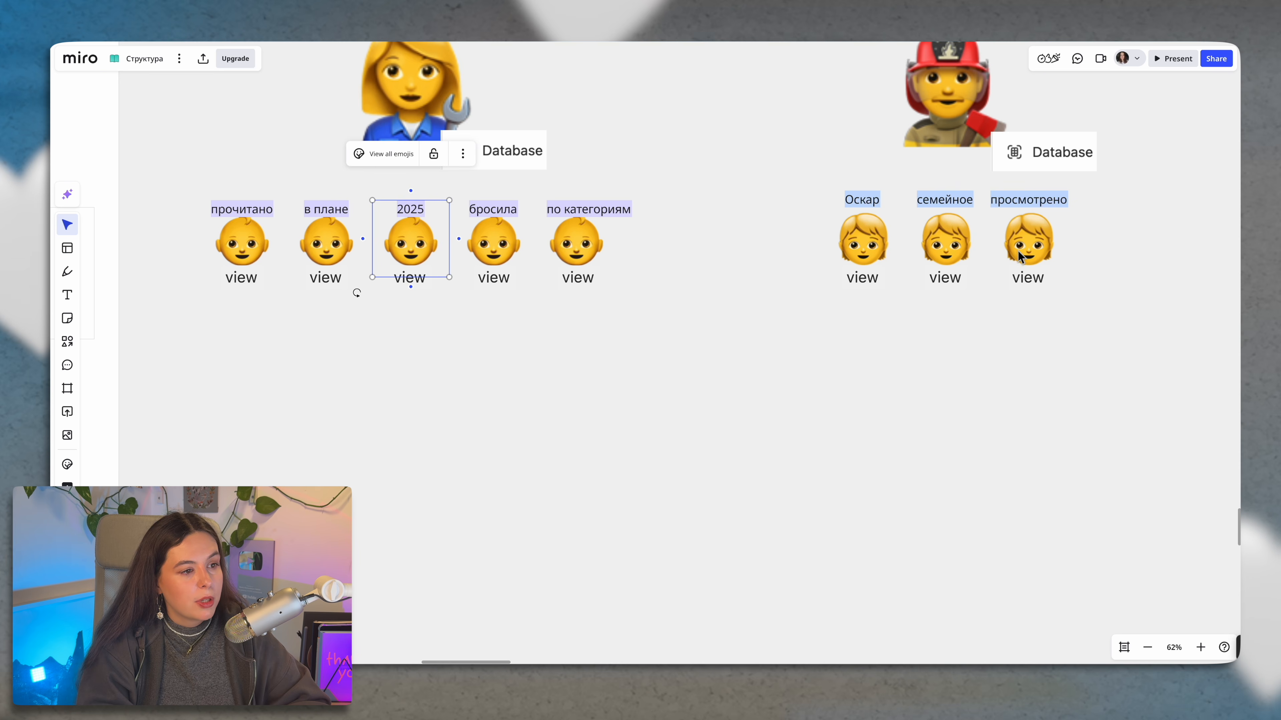
click(1026, 250)
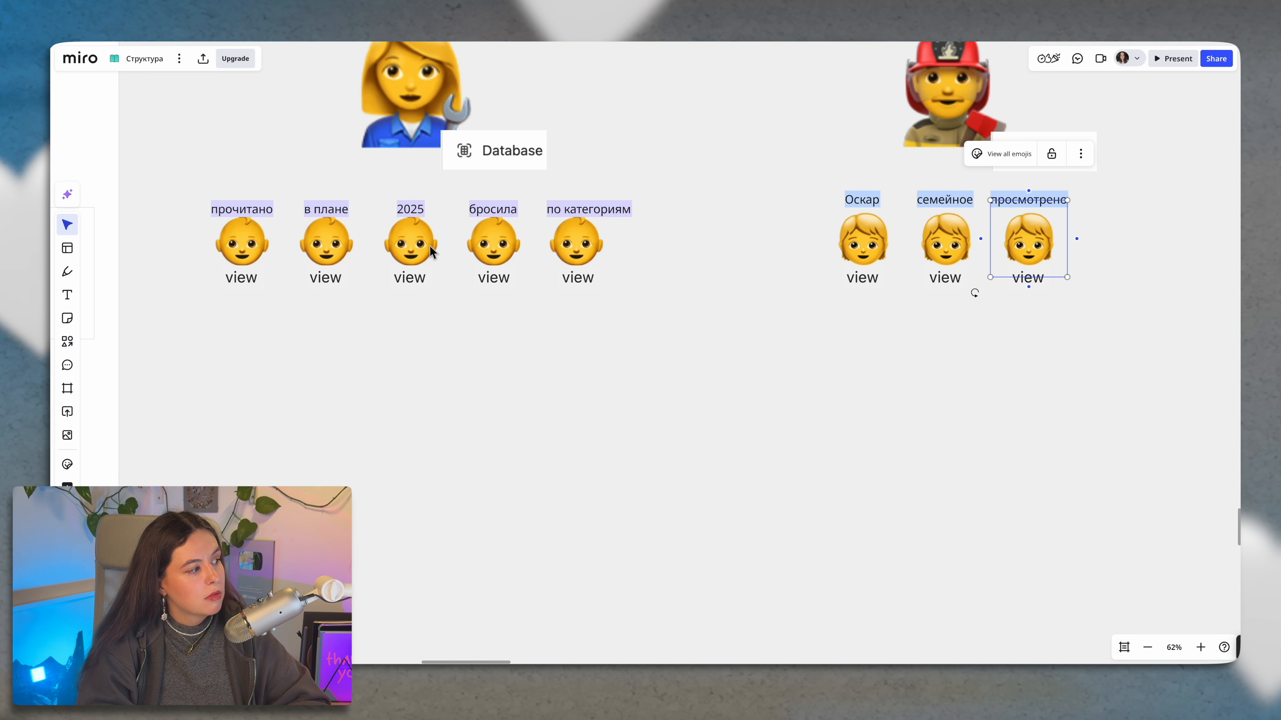
Step: Place a copy of the прочитано view below and between the two databases and move the просмотрено view beside it
drag(200, 193, 265, 255)
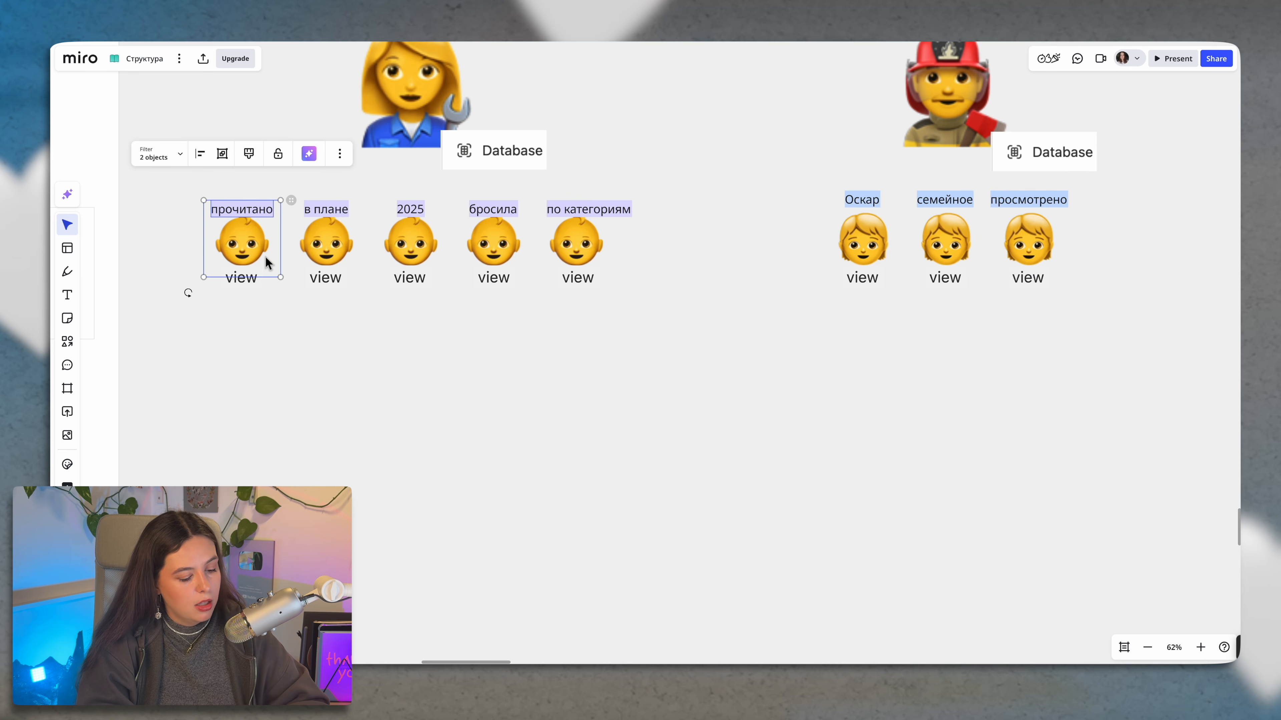
key(ctrl+d)
drag(249, 325, 626, 434)
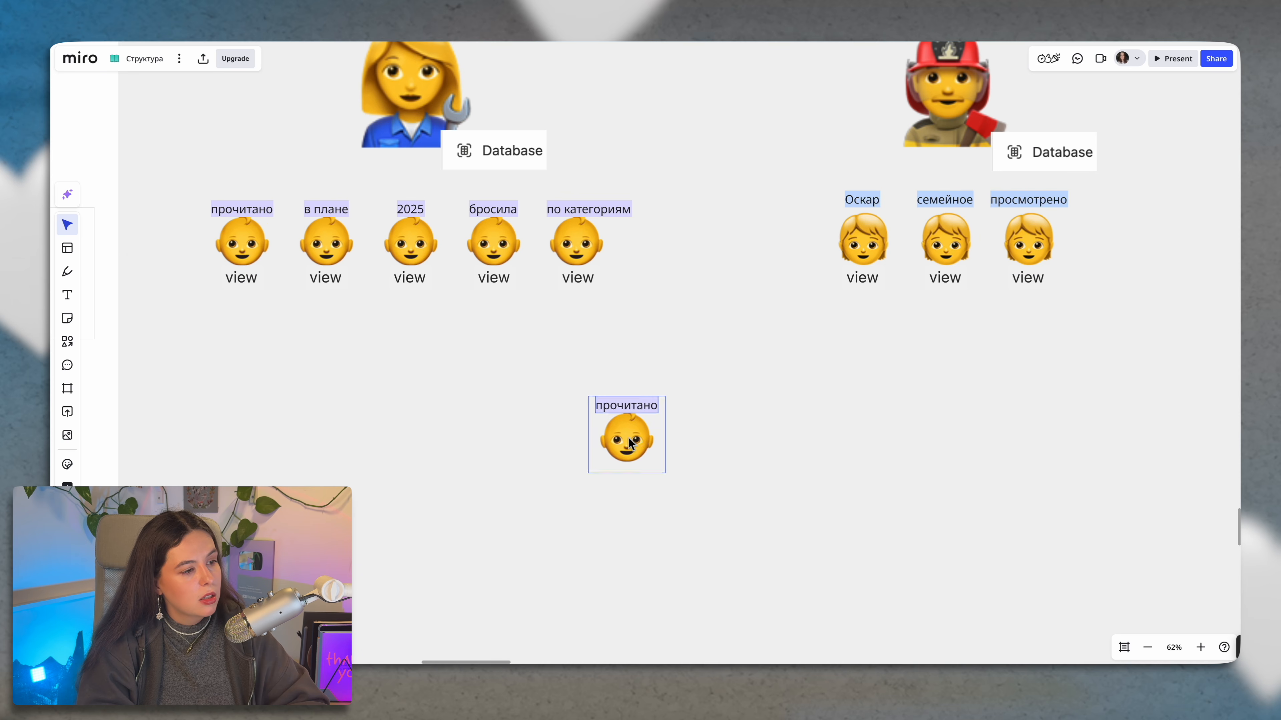
drag(1104, 341, 732, 429)
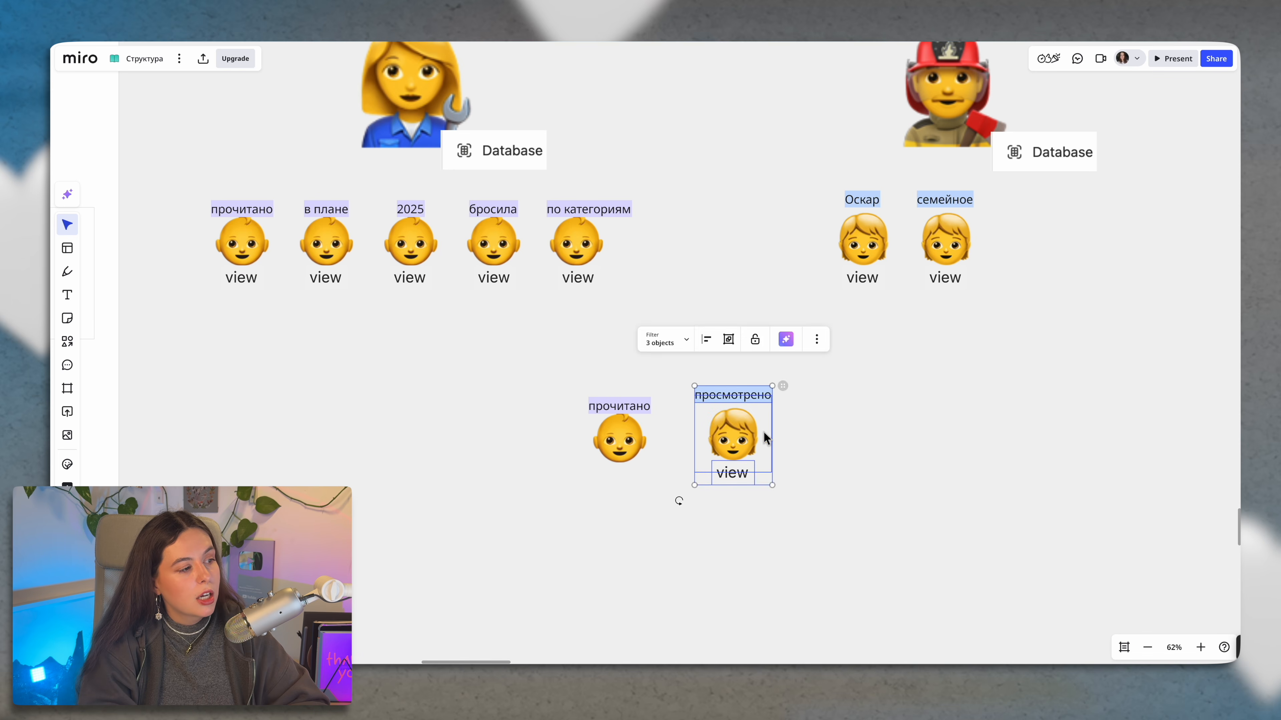
click(678, 500)
Step: Point out each of the five views under the Книги database in turn
click(262, 245)
click(326, 243)
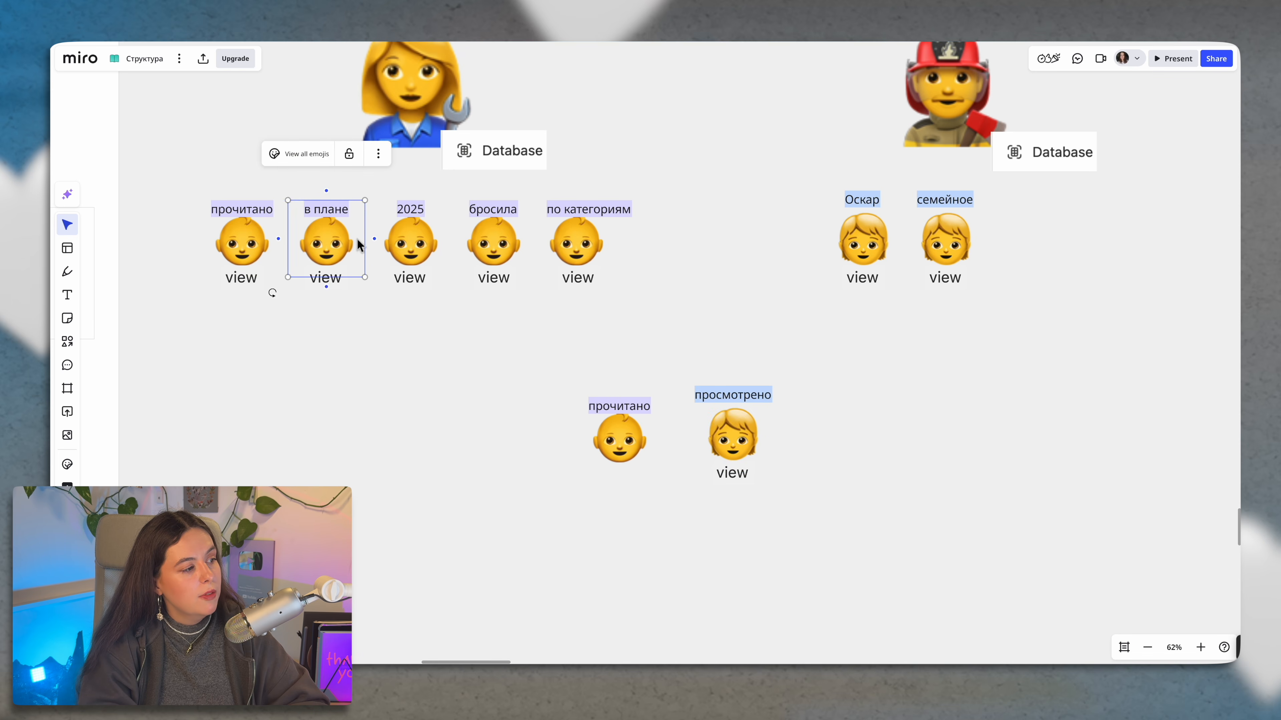
click(411, 243)
click(494, 243)
click(568, 241)
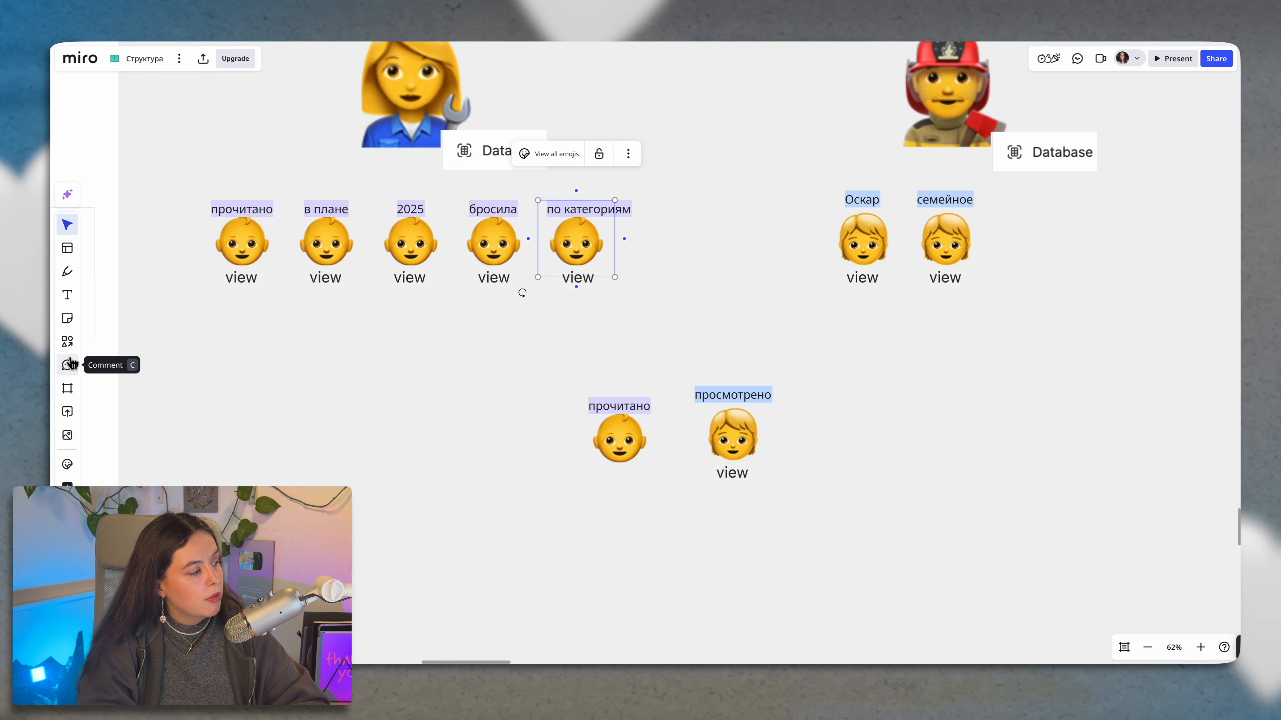
Step: Draw a freehand pen line from the прочитано view under Книги to its copy below
click(67, 341)
key(p)
drag(242, 298, 587, 427)
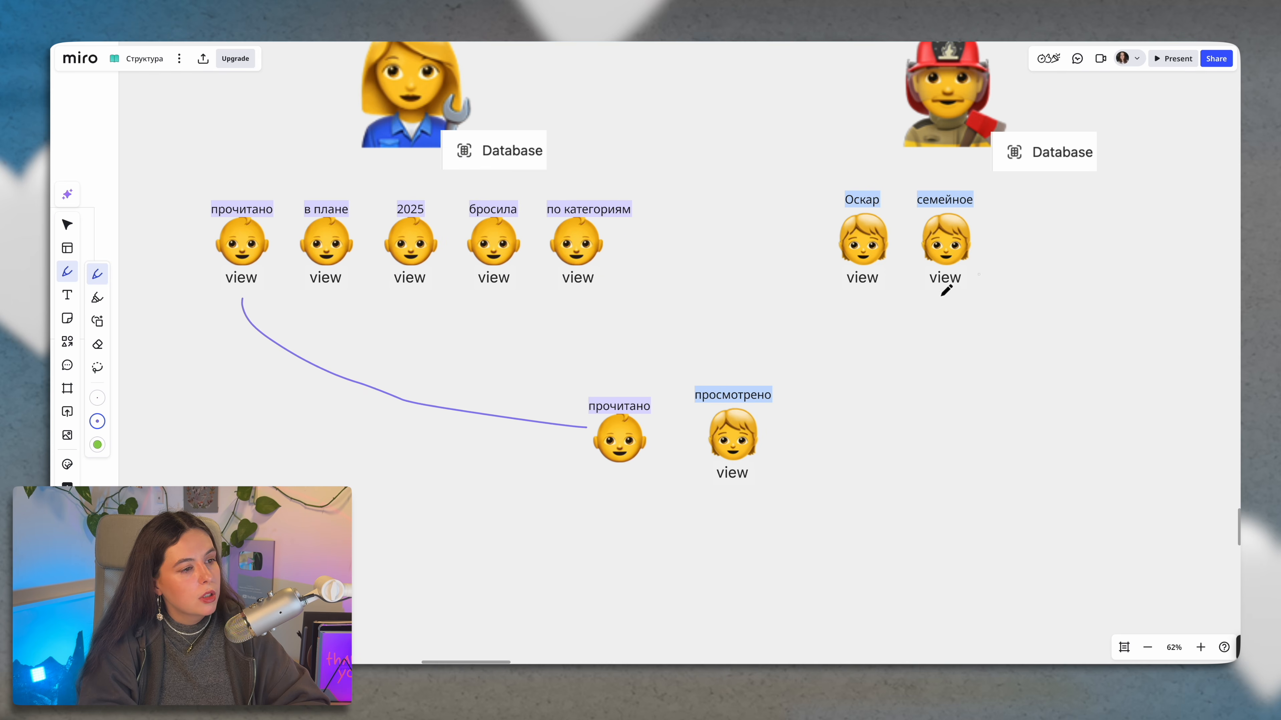
Step: Place a copy of the просмотрено view under the Фильмы database beside семейное
key(v)
drag(736, 445, 1045, 248)
click(562, 410)
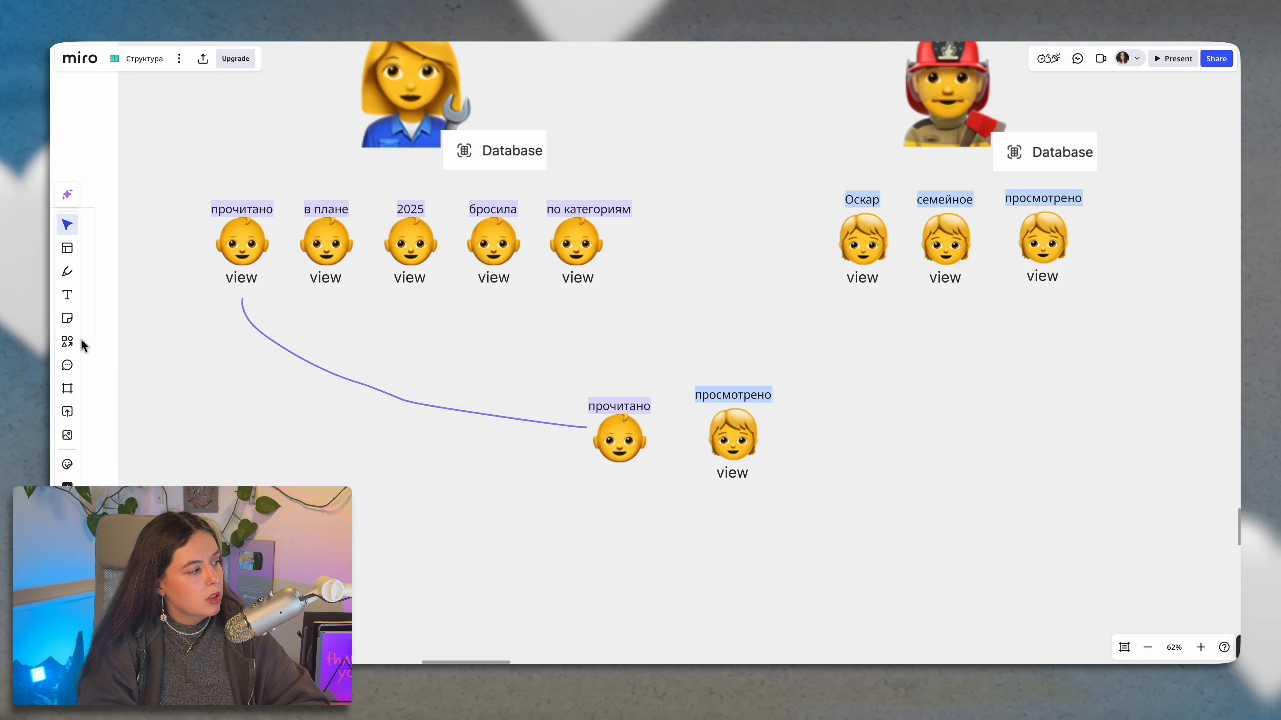
Step: Draw a pen line linking the Фильмы database's просмотрено view to its counterpart below, and circle the прочитано and просмотрено pair
click(67, 272)
mouse_move(1052, 296)
mouse_down()
mouse_move(958, 417)
mouse_move(798, 441)
mouse_up()
scroll(770, 452, up, 5)
scroll(770, 453, up, 8)
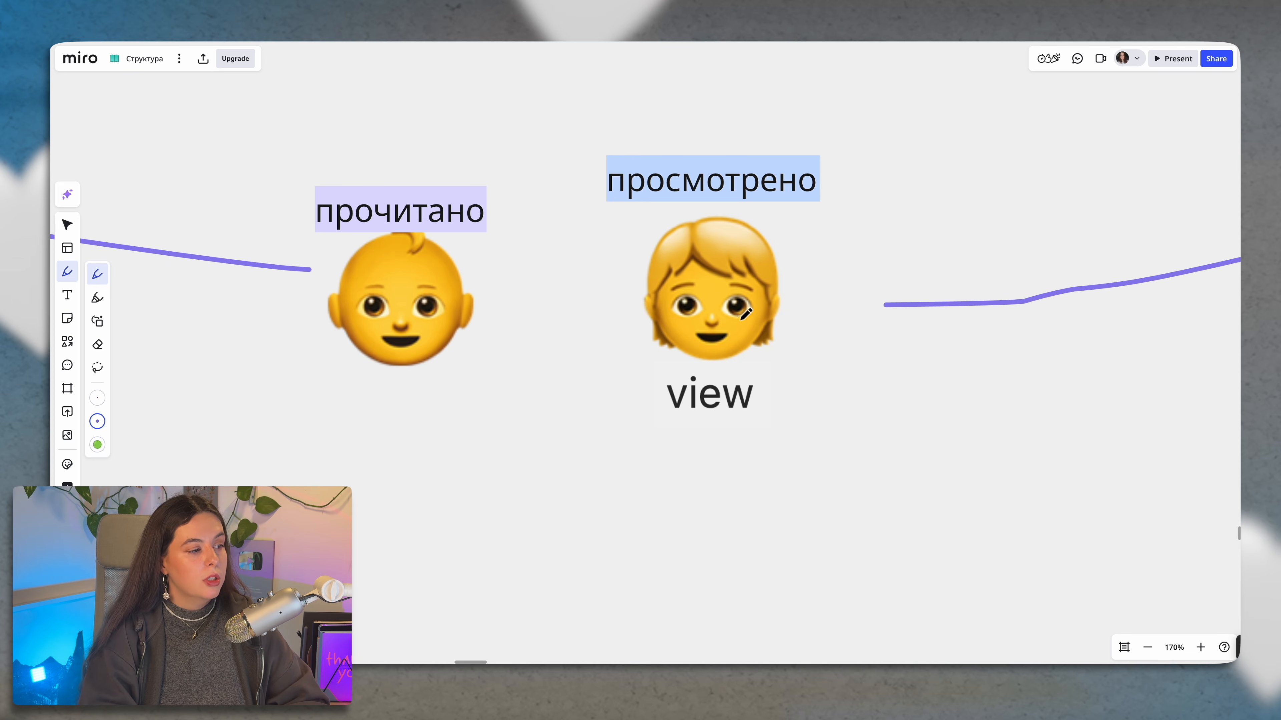
scroll(744, 313, down, 15)
mouse_move(676, 274)
mouse_down()
mouse_move(649, 343)
mouse_move(754, 348)
mouse_move(775, 295)
mouse_move(730, 280)
mouse_up()
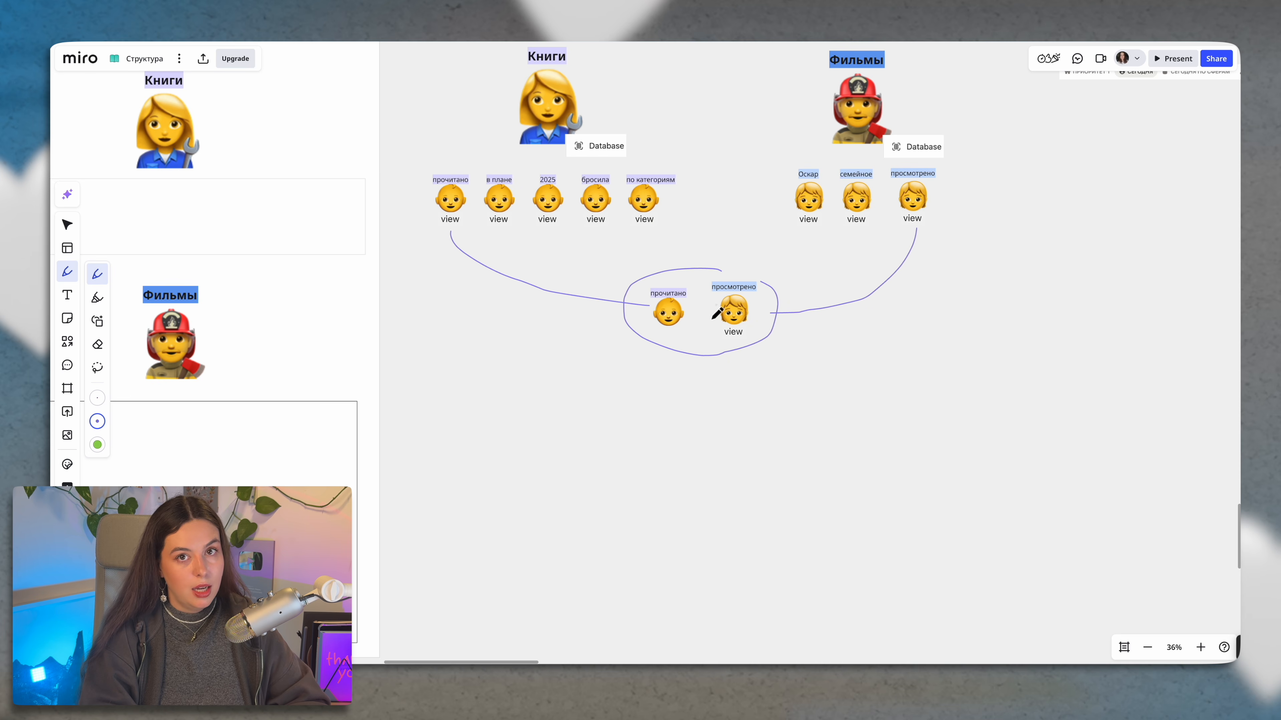
Step: Compare Frame 4's layout of databases and empty blocks with the circled pair of linked views
scroll(423, 426, left, 10)
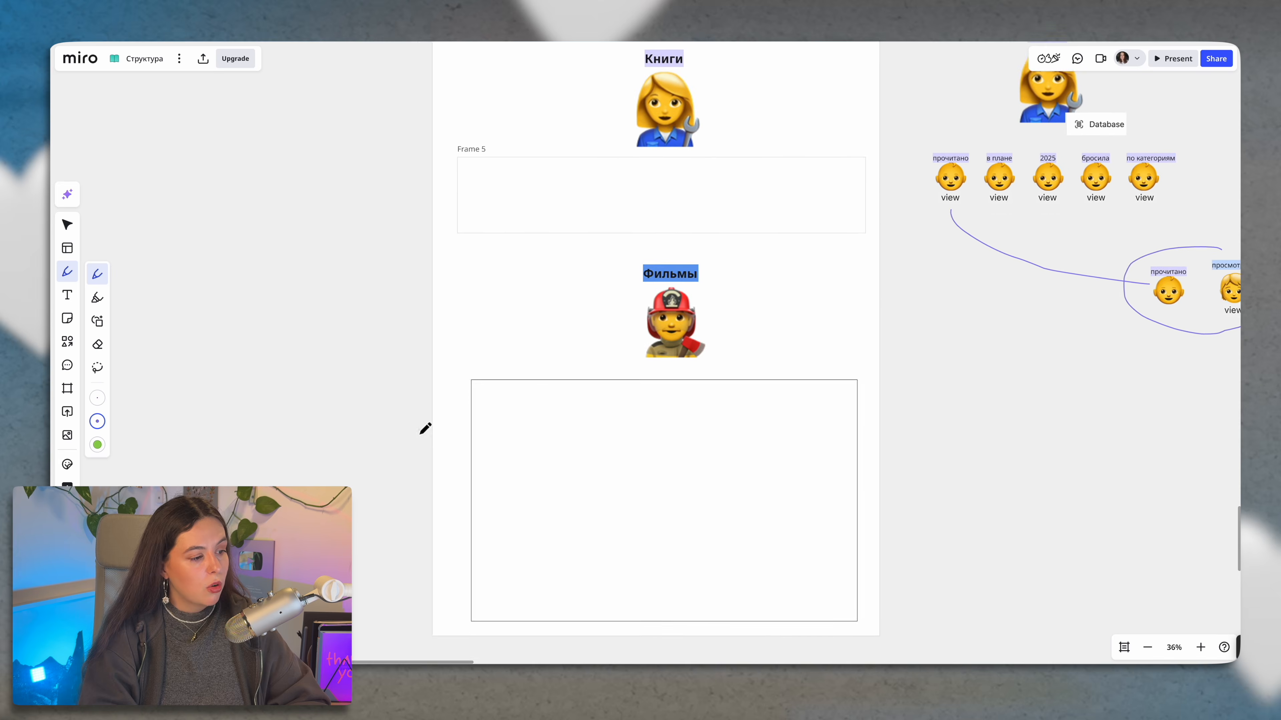
scroll(863, 263, down, 4)
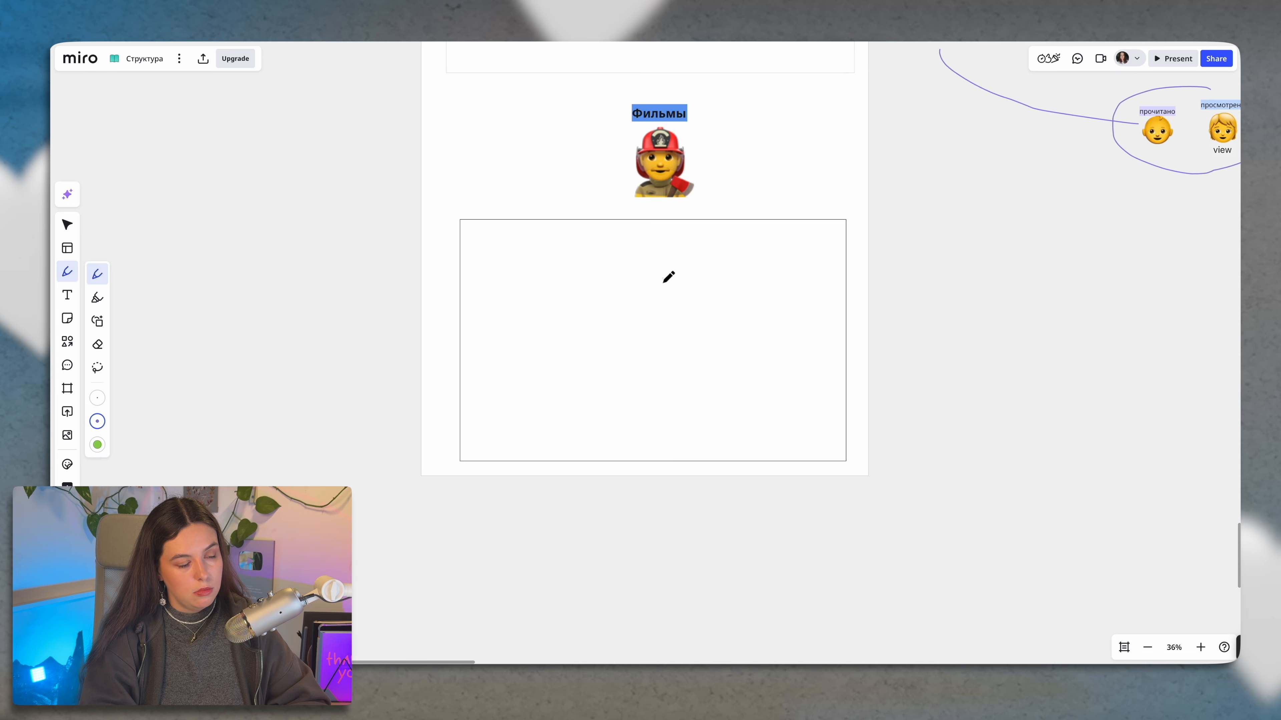
scroll(669, 277, right, 8)
scroll(669, 276, up, 4)
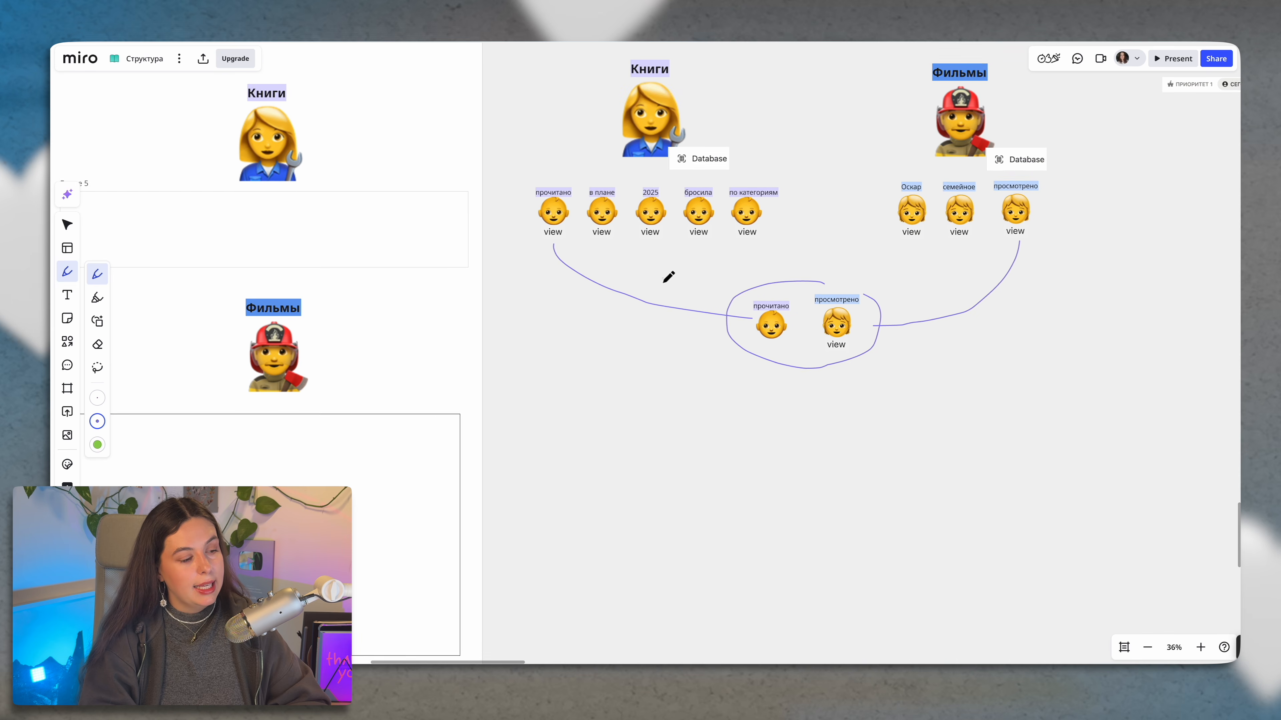
Step: Place a traffic cone sticker between the Книги and Фильмы database figures on the Miro board
scroll(668, 277, up, 1)
scroll(858, 252, up, 5)
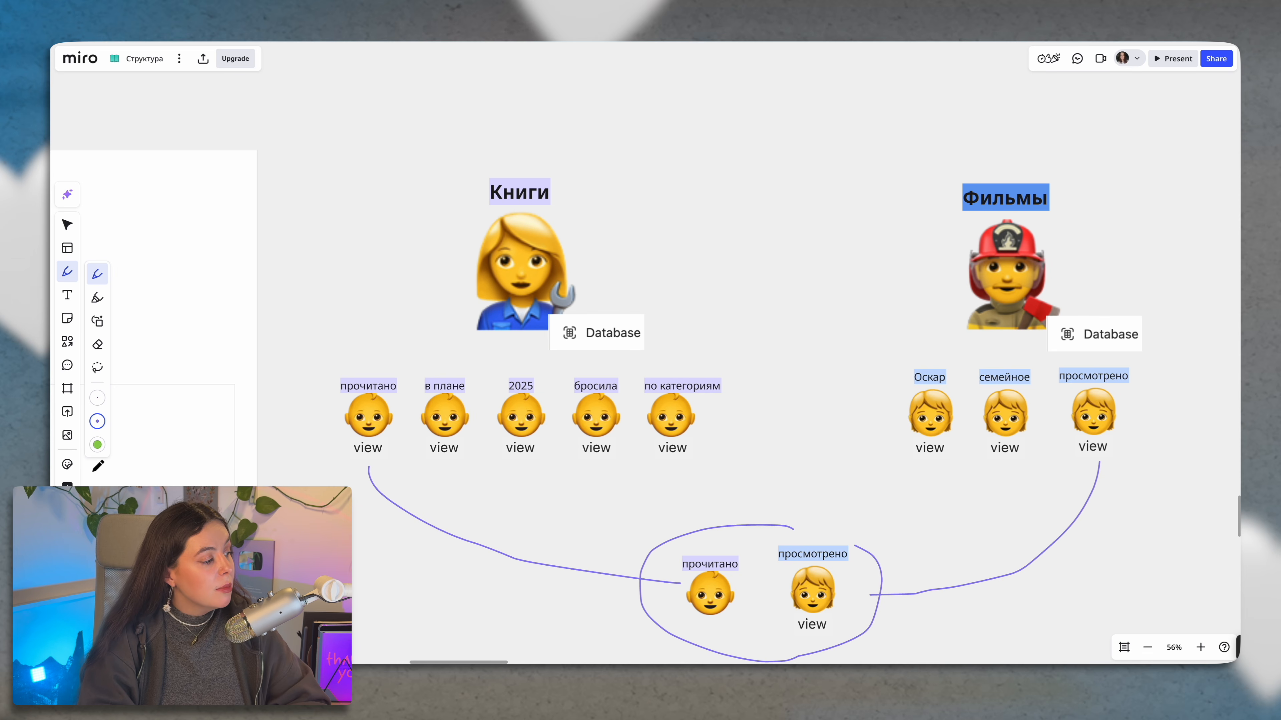
click(74, 471)
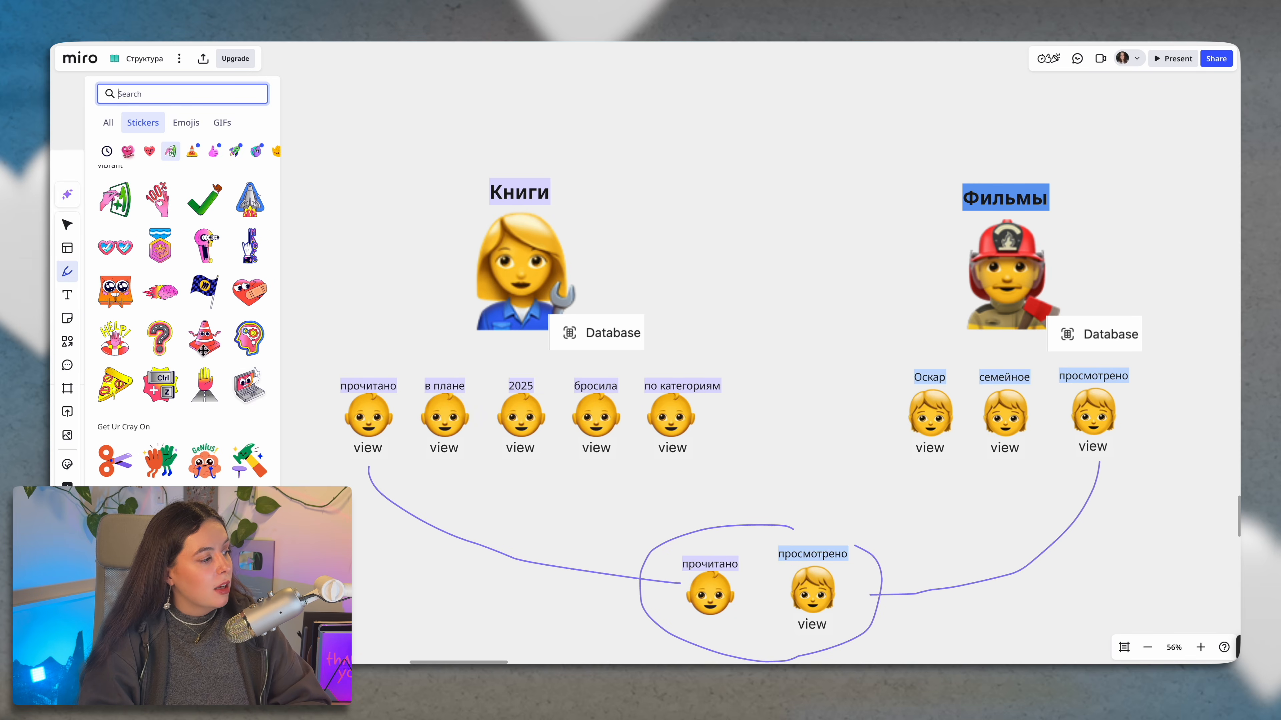
drag(204, 338, 794, 286)
drag(790, 291, 790, 293)
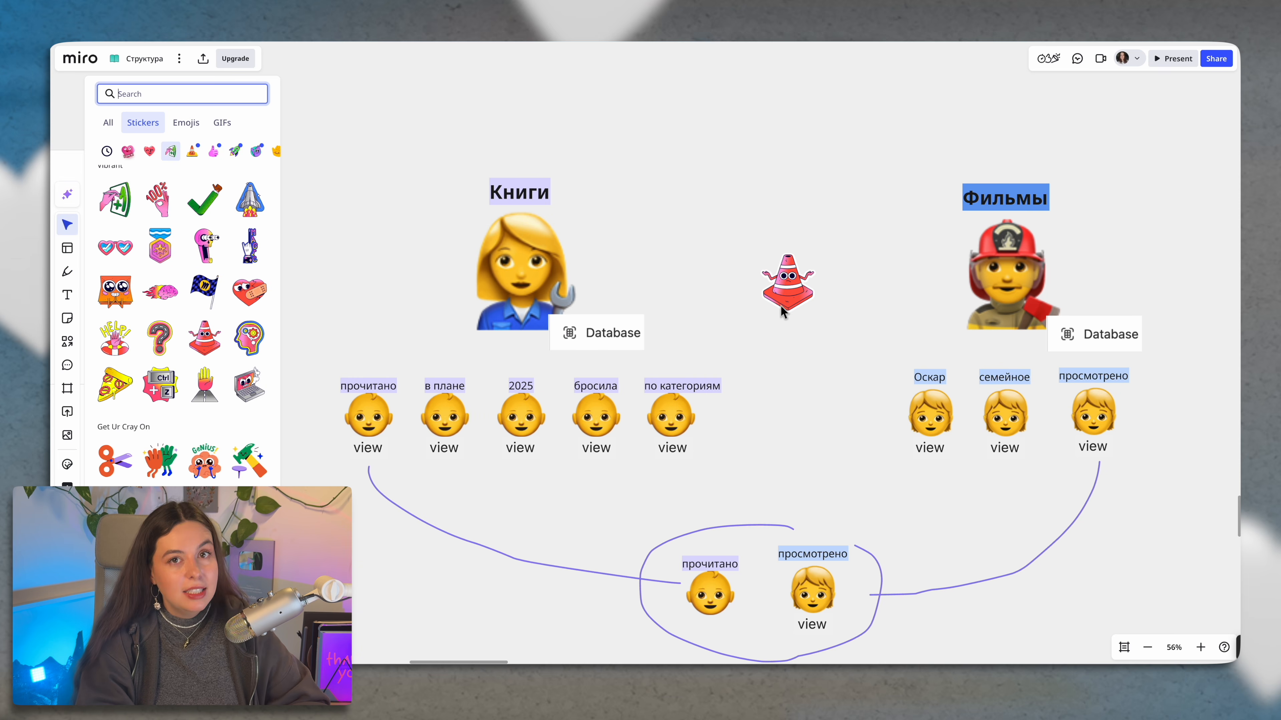
Step: Connect the Книги and Фильмы figures to the traffic cone sticker with one arrow each
click(642, 253)
click(523, 275)
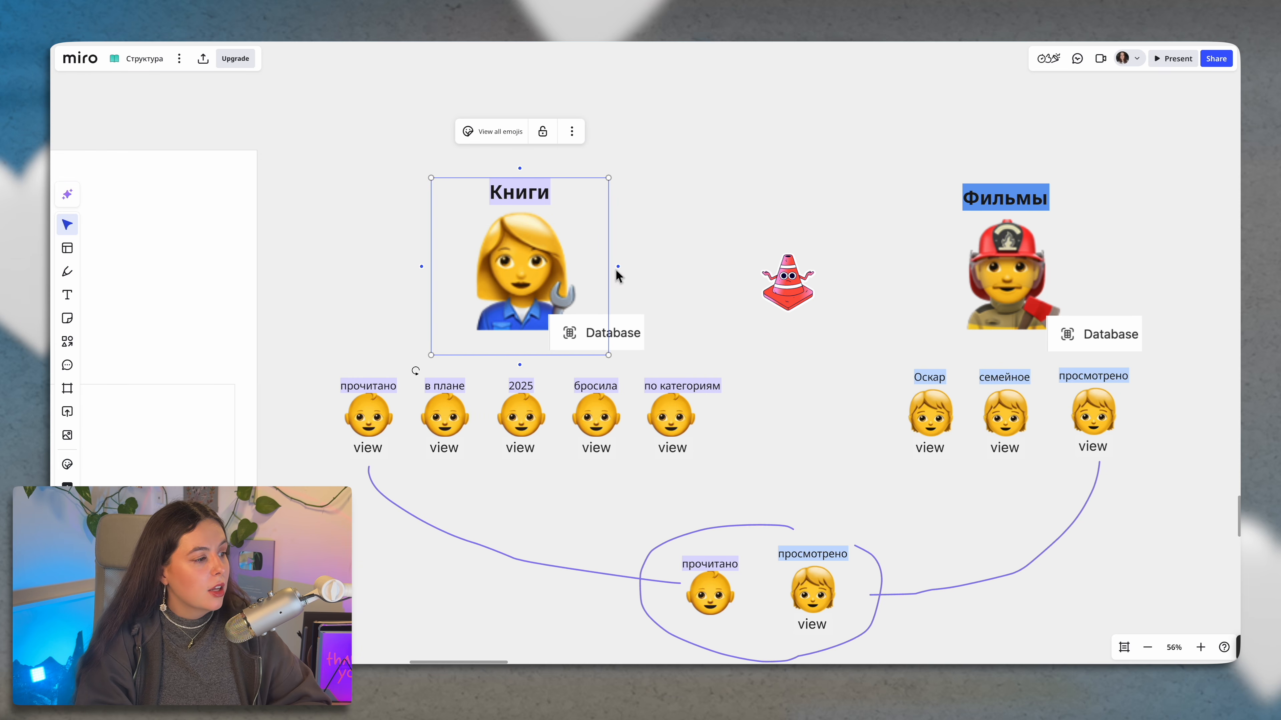
drag(616, 268, 785, 283)
click(970, 275)
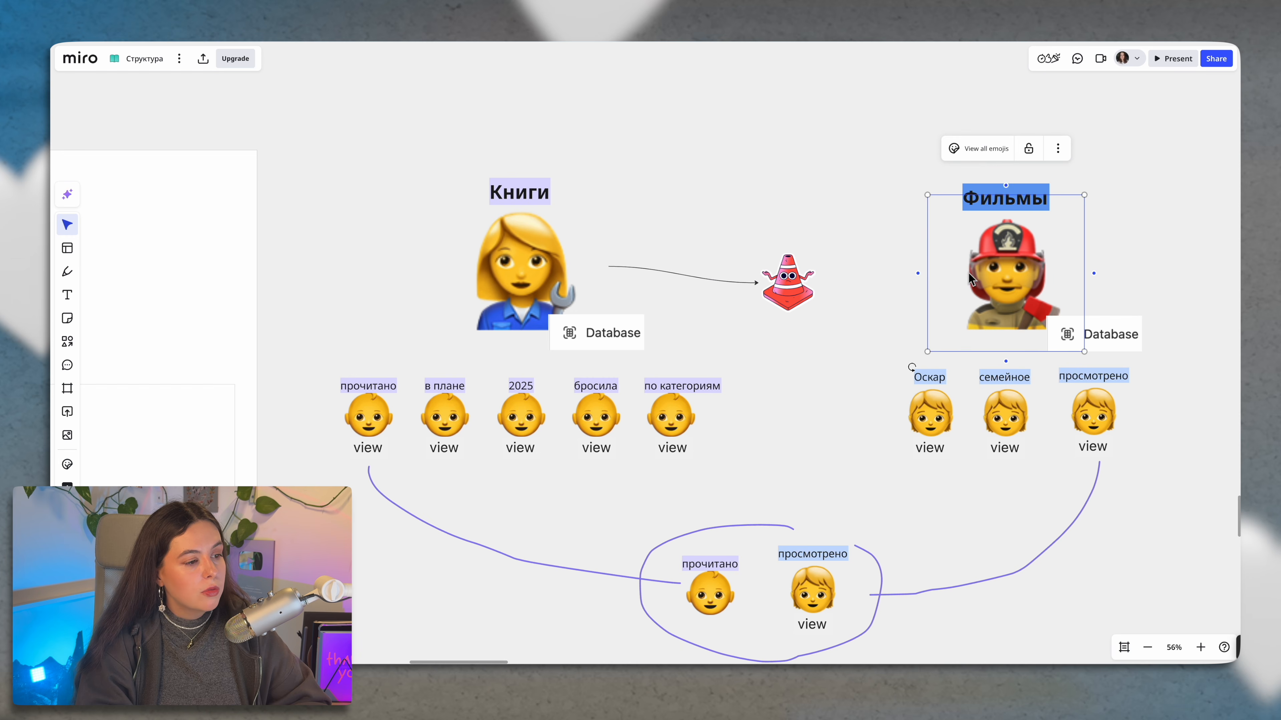
drag(918, 274, 823, 280)
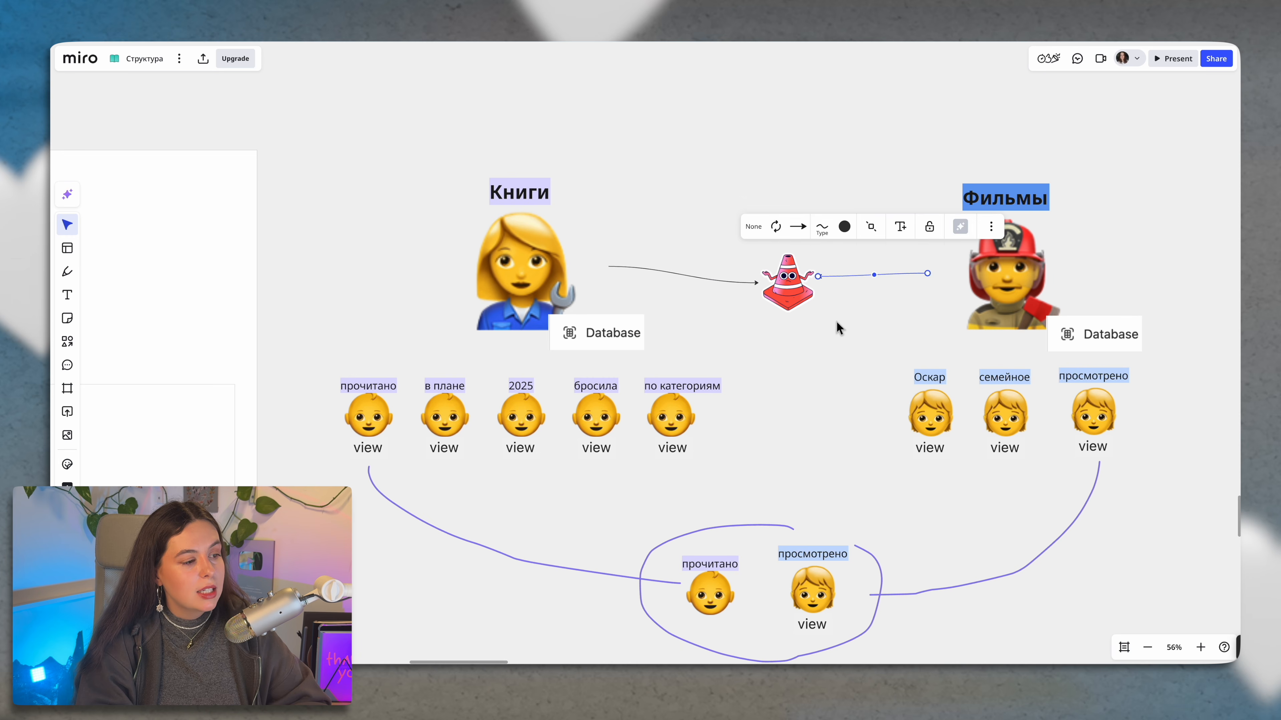
click(827, 322)
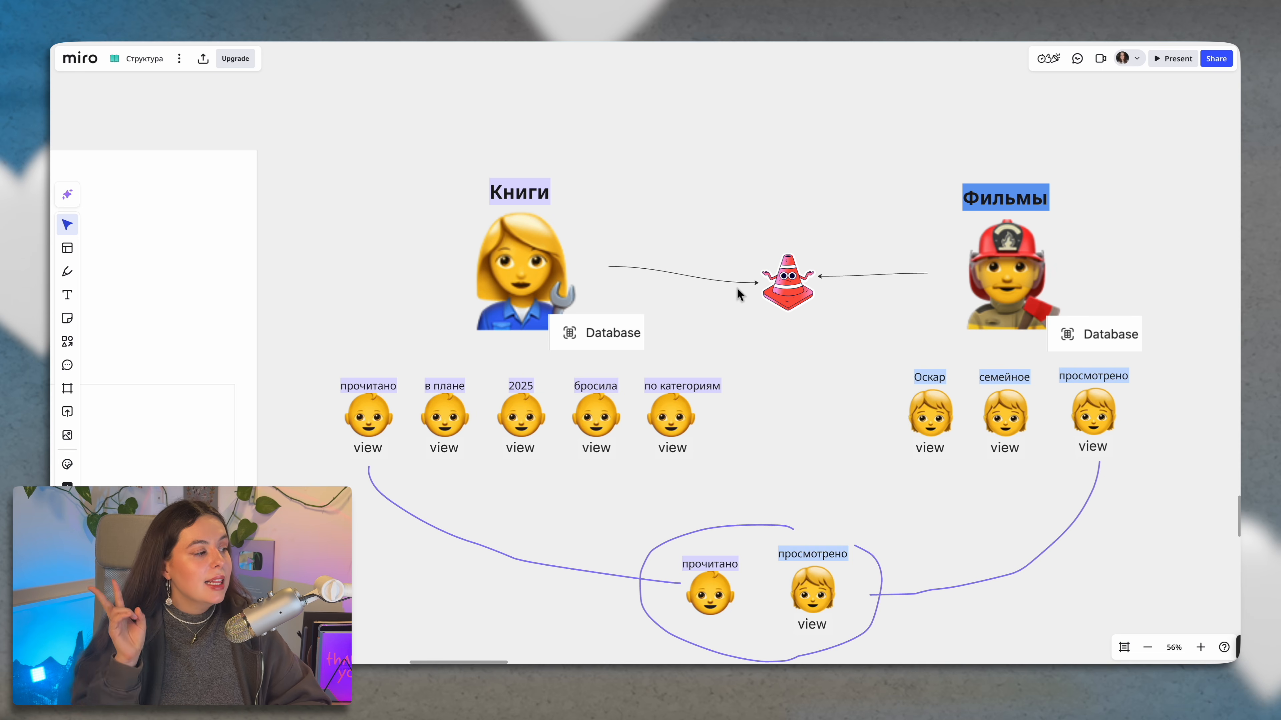
Step: Delete the traffic cone sticker together with its two connecting arrows
scroll(736, 288, left, 15)
scroll(736, 287, down, 4)
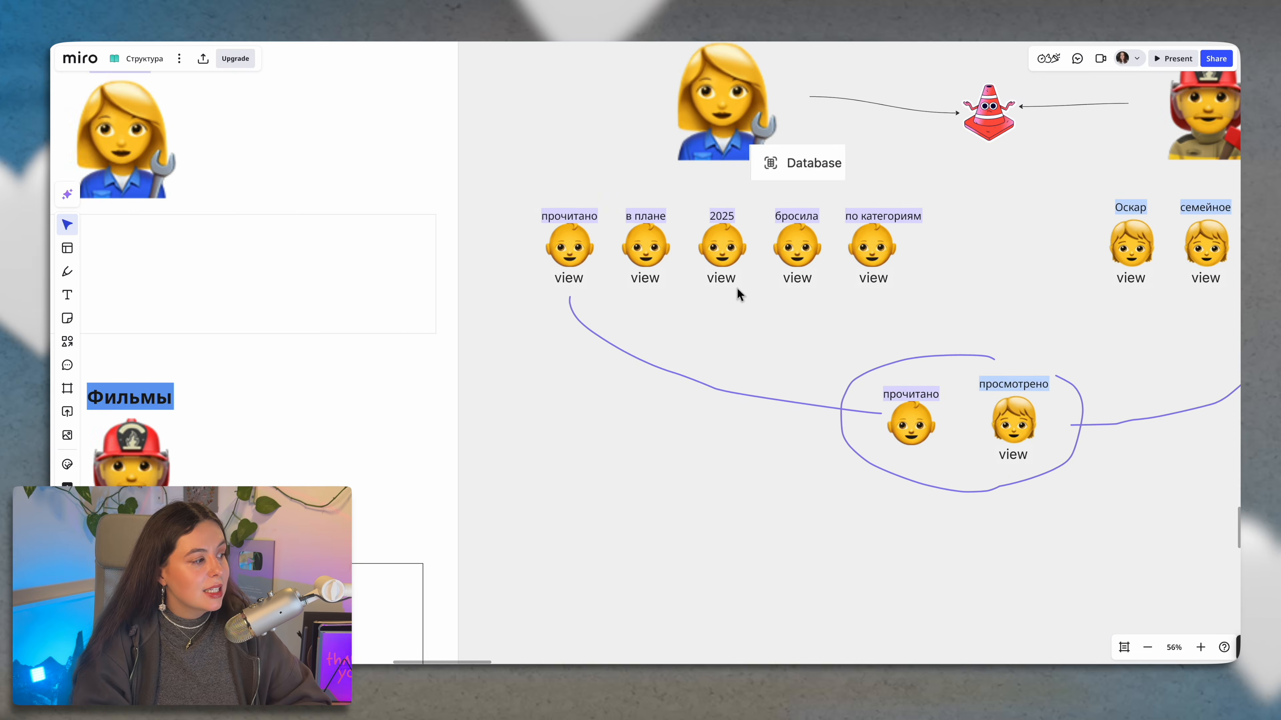
scroll(739, 294, down, 5)
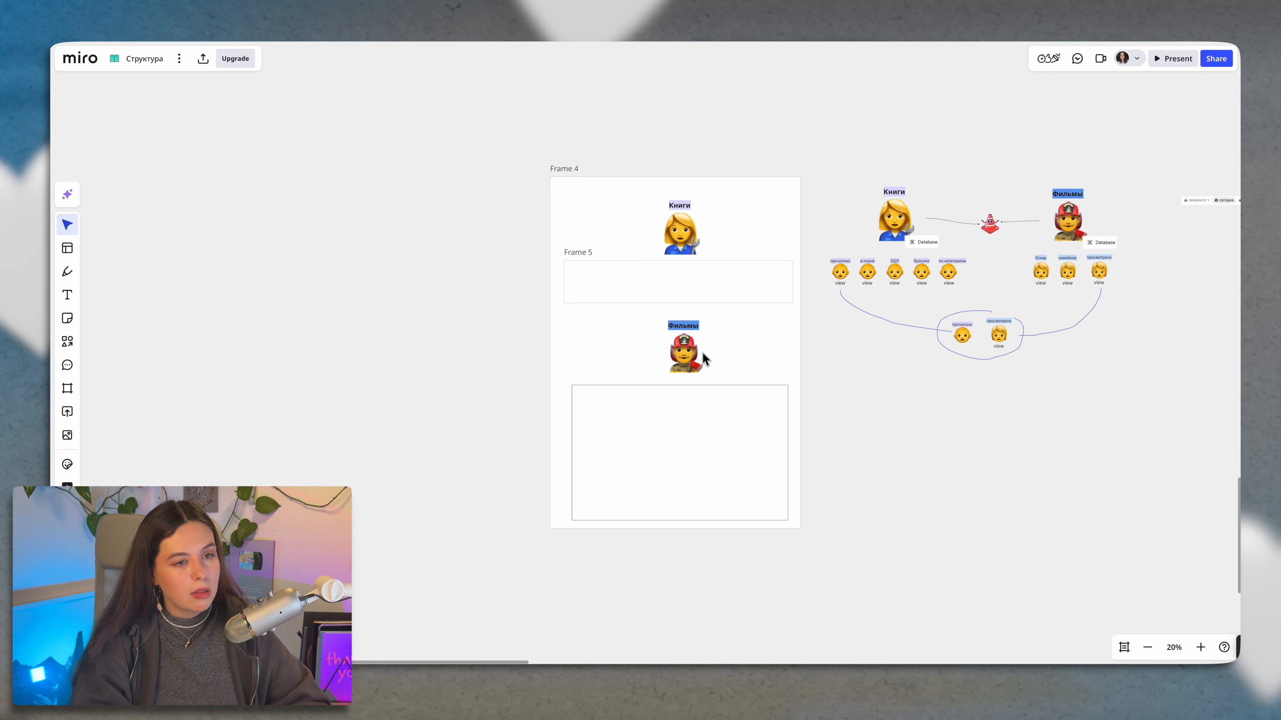
scroll(859, 438, right, 4)
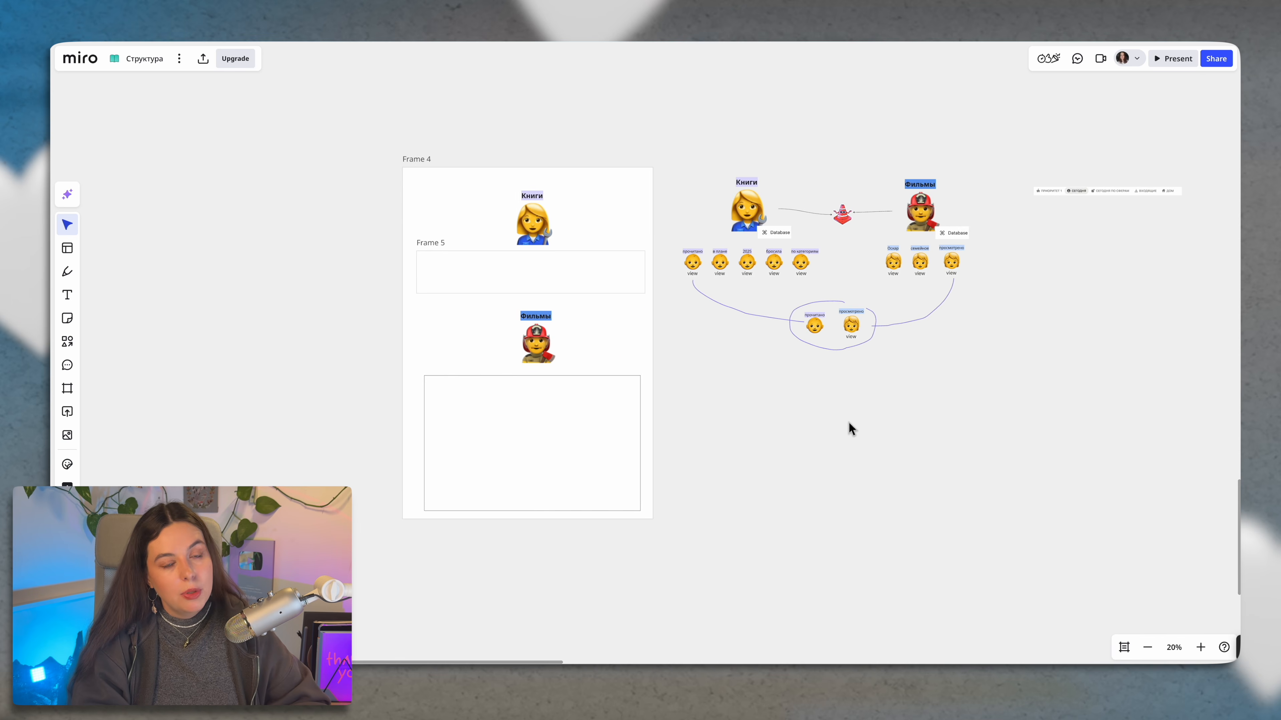
scroll(832, 400, up, 5)
scroll(832, 400, up, 4)
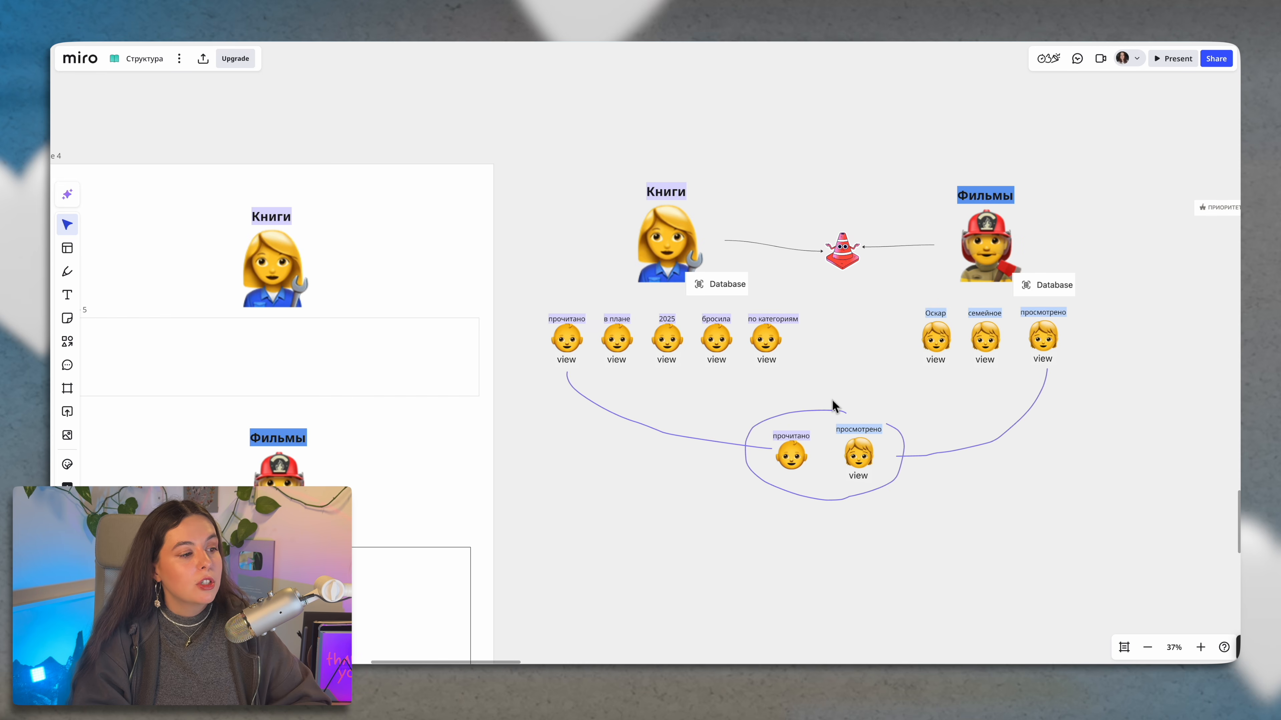
click(846, 260)
key(Delete)
scroll(207, 458, up, 1)
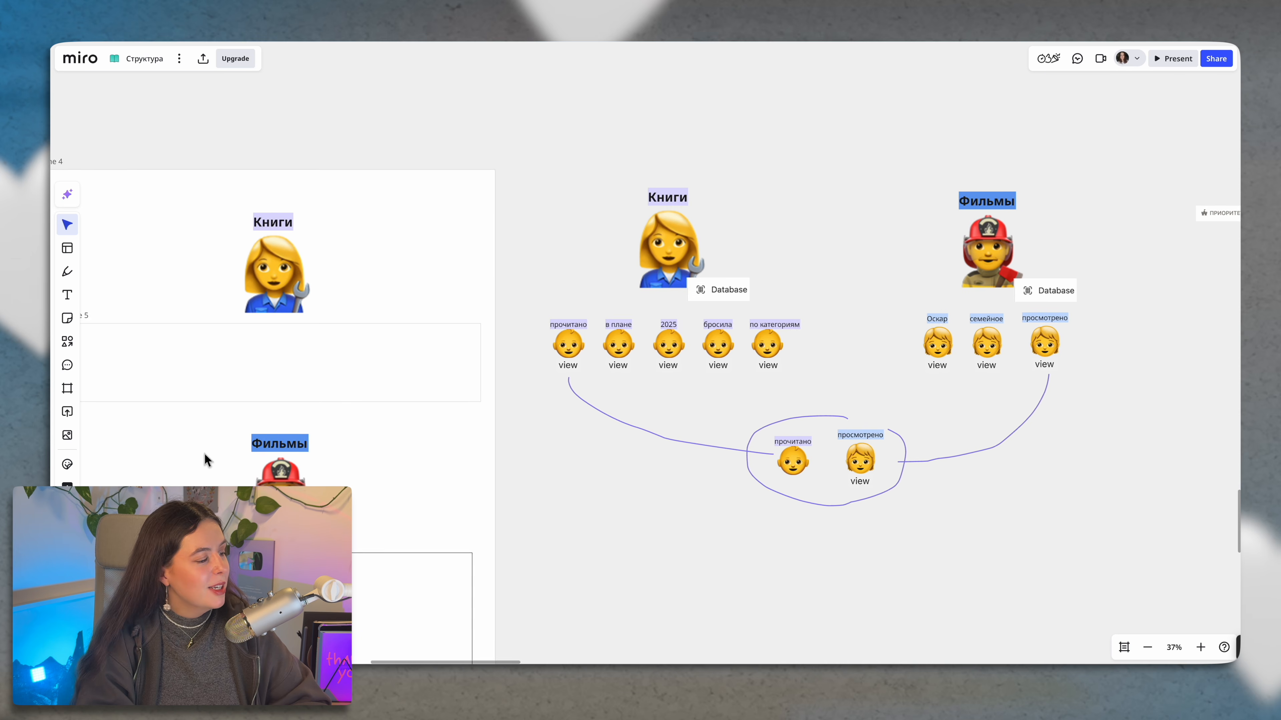
scroll(126, 374, down, 2)
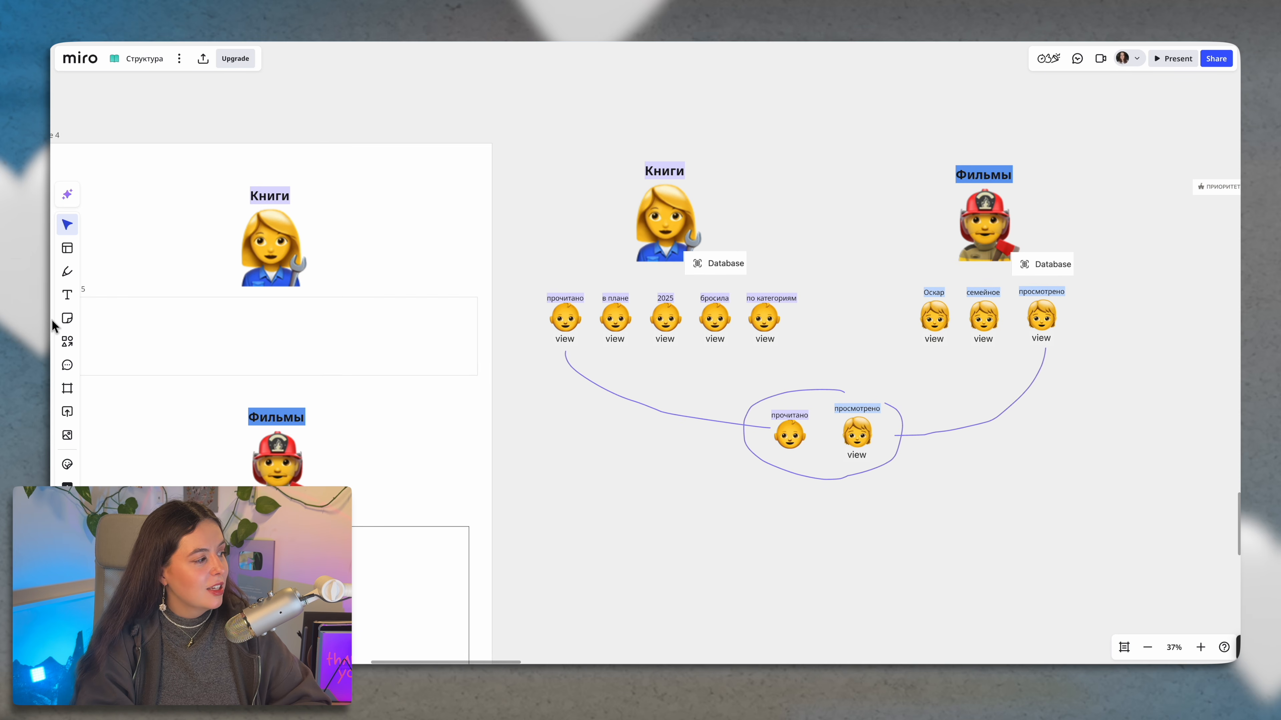
click(67, 272)
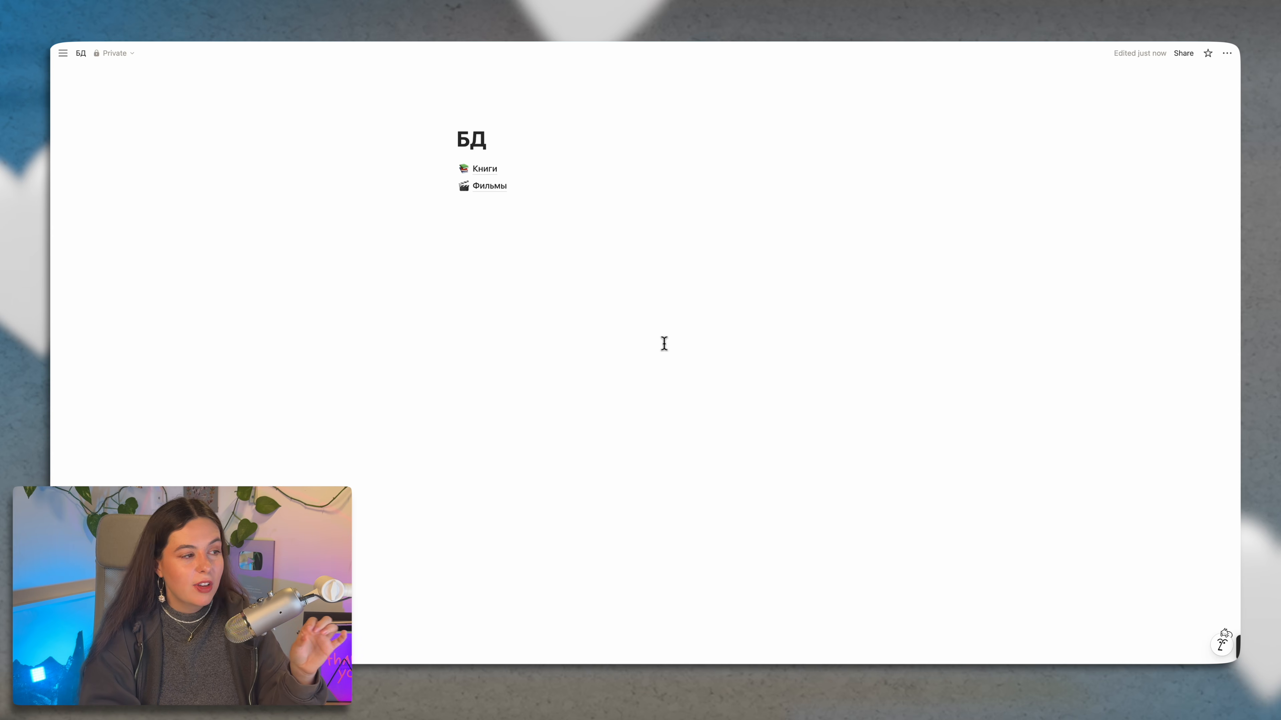
Step: Open the Книги database in Notion, look through its прочитано, просмотрено, книги в плане and Оскар views, and open the Книга-заглушка 1 entry from Все
click(489, 170)
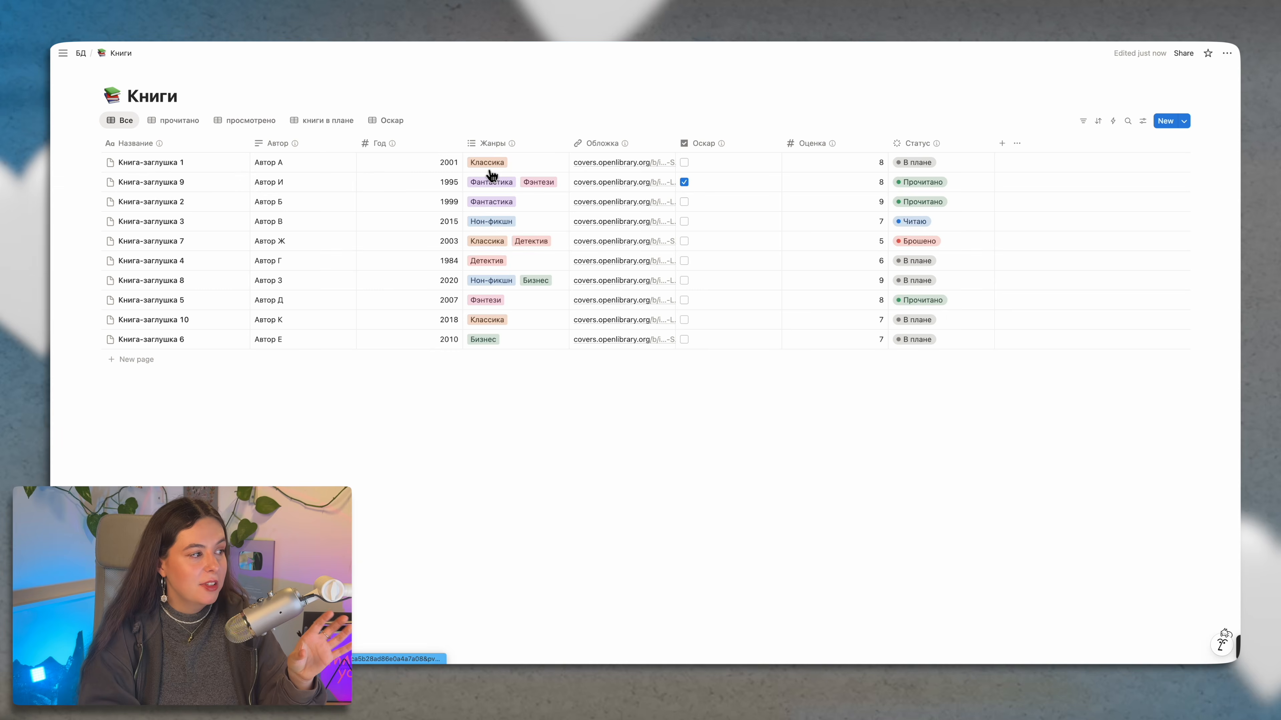
click(172, 133)
click(267, 127)
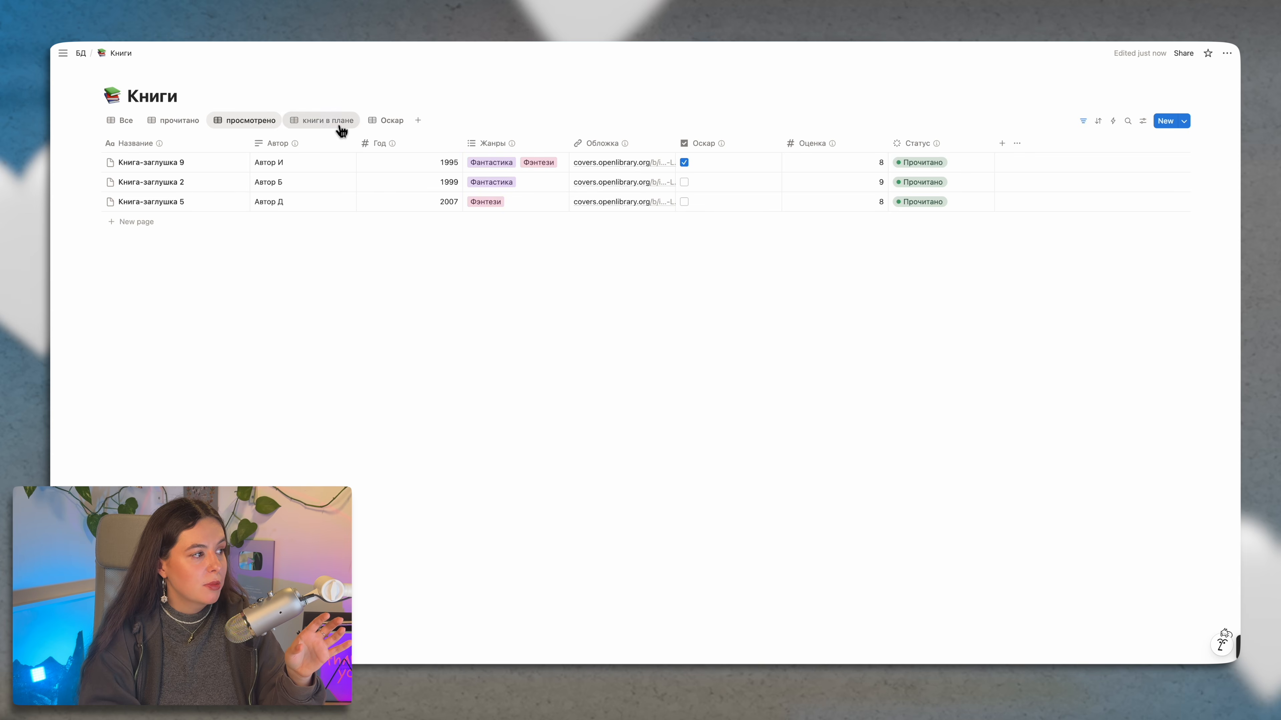
click(335, 127)
click(379, 129)
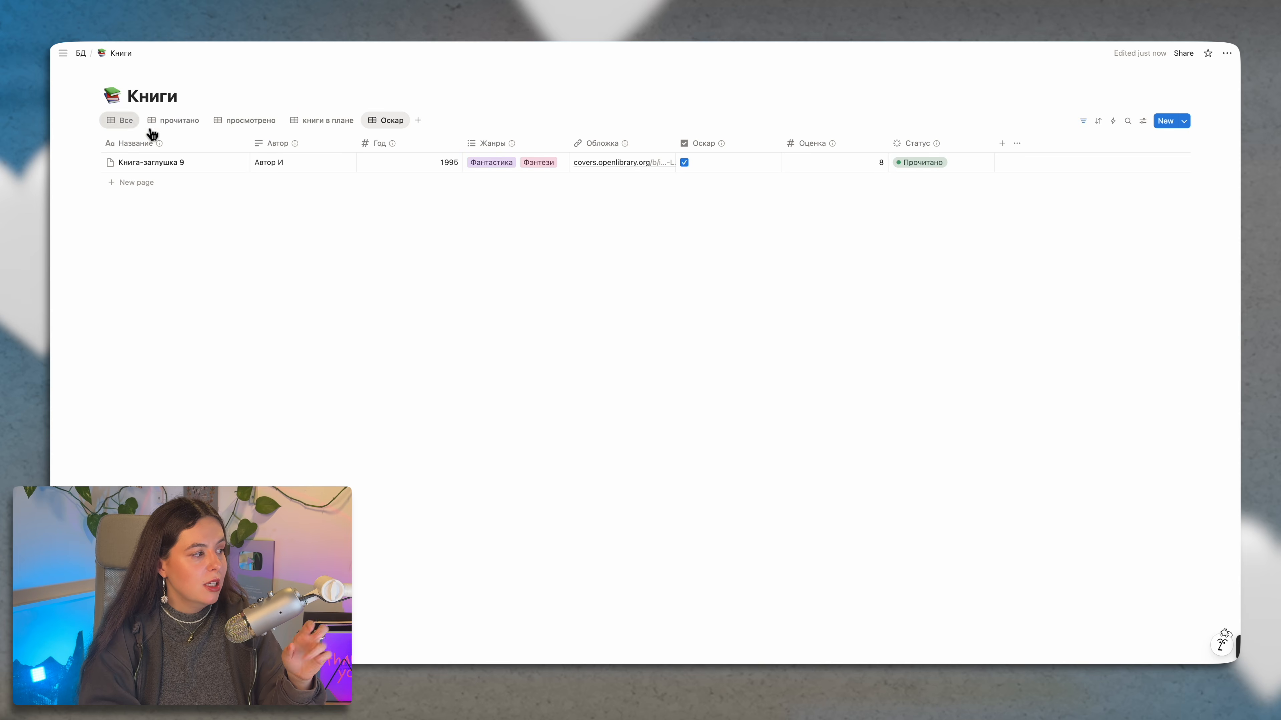
click(127, 126)
click(232, 162)
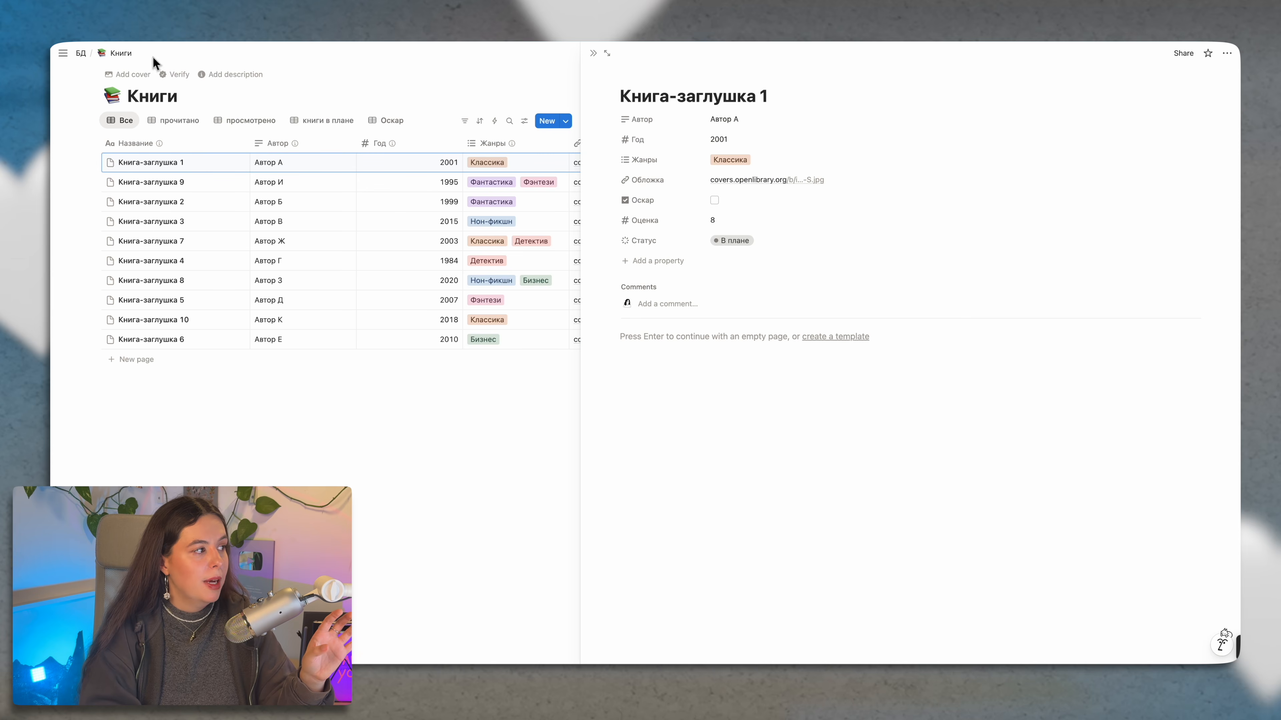
Step: Open the Фильмы database from the БД page and review its прочитано, книги в плане, Оскар and Все views
click(85, 54)
click(485, 196)
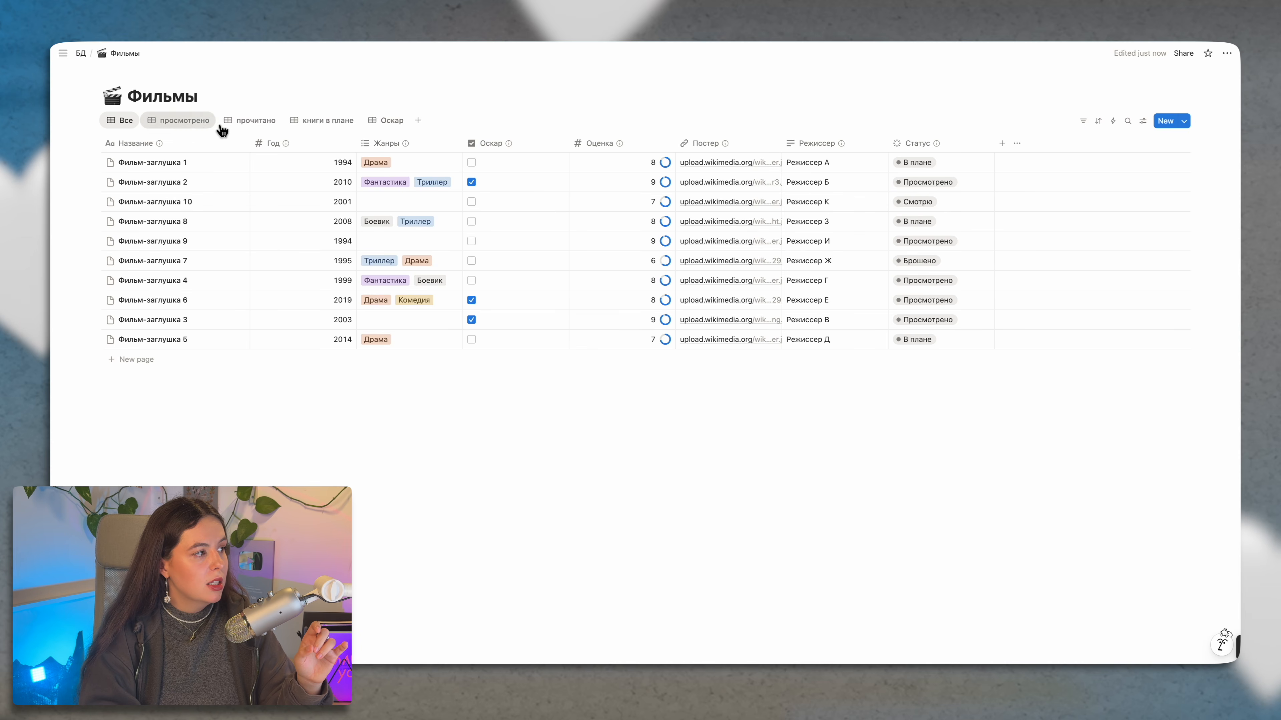
click(252, 120)
click(325, 120)
click(389, 120)
click(119, 123)
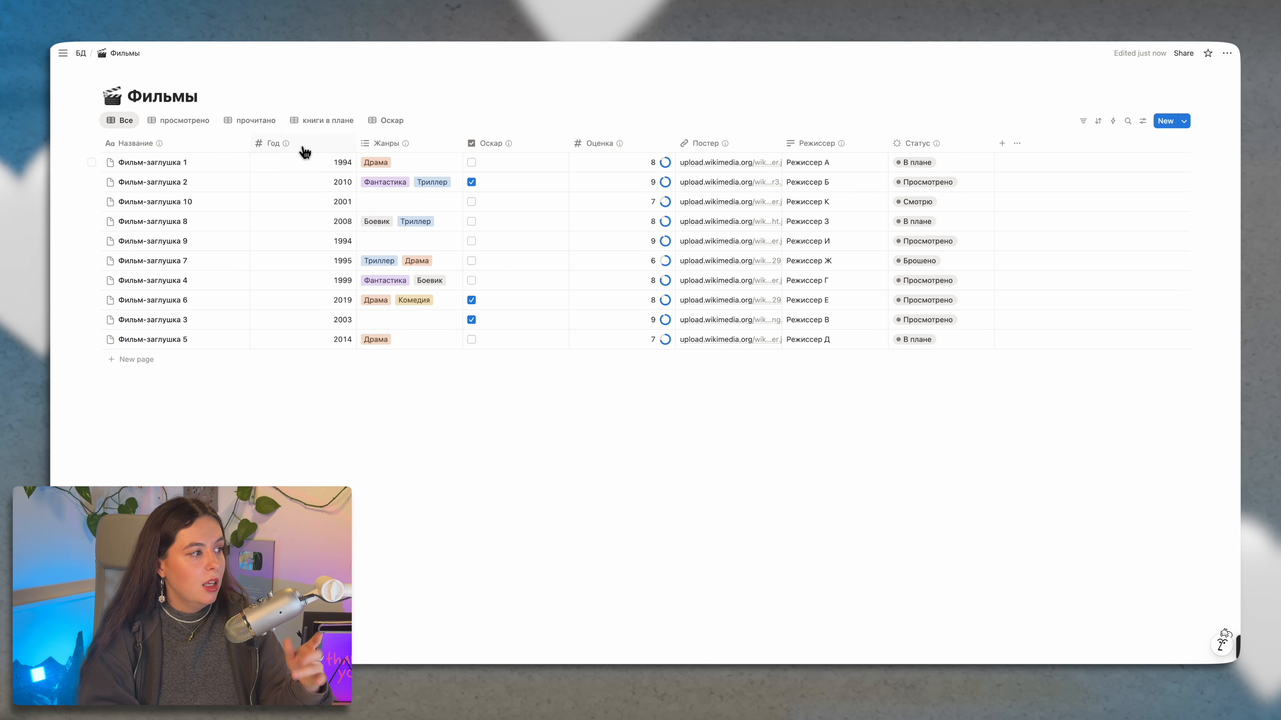
Step: Copy the link to the Все view of Фильмы and paste it on the БД page as a linked database view
click(1143, 127)
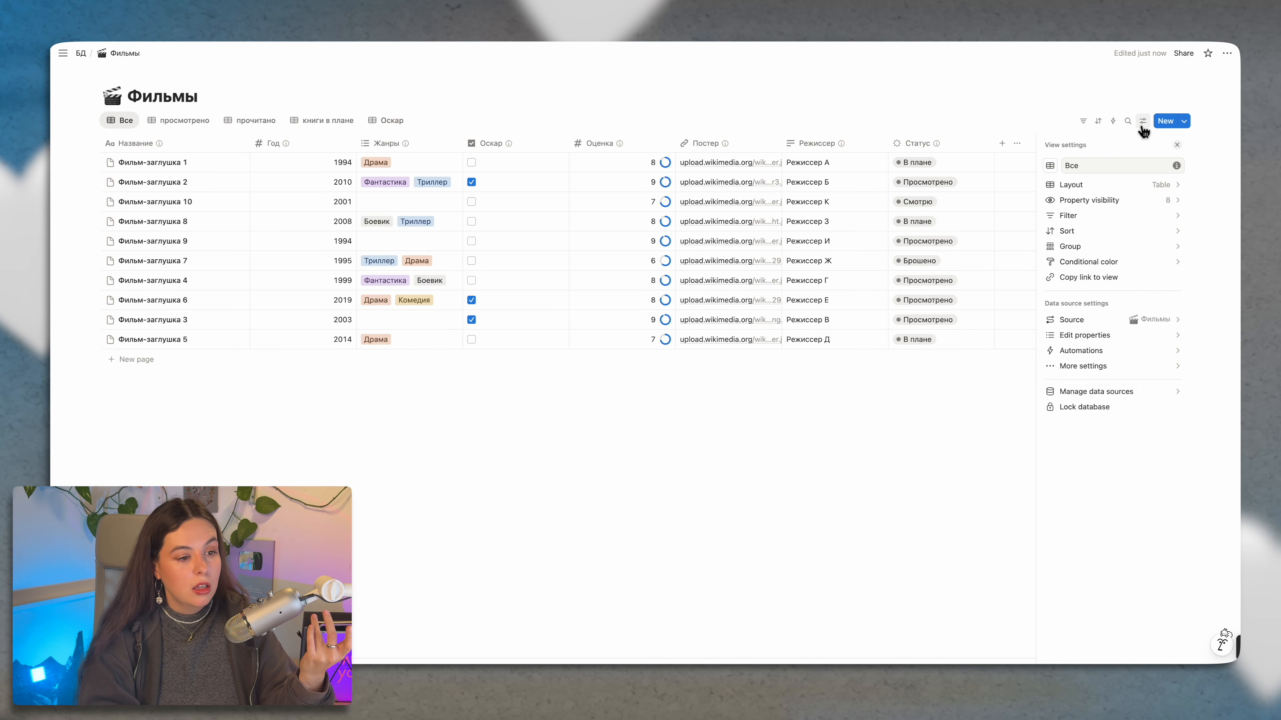
click(1084, 278)
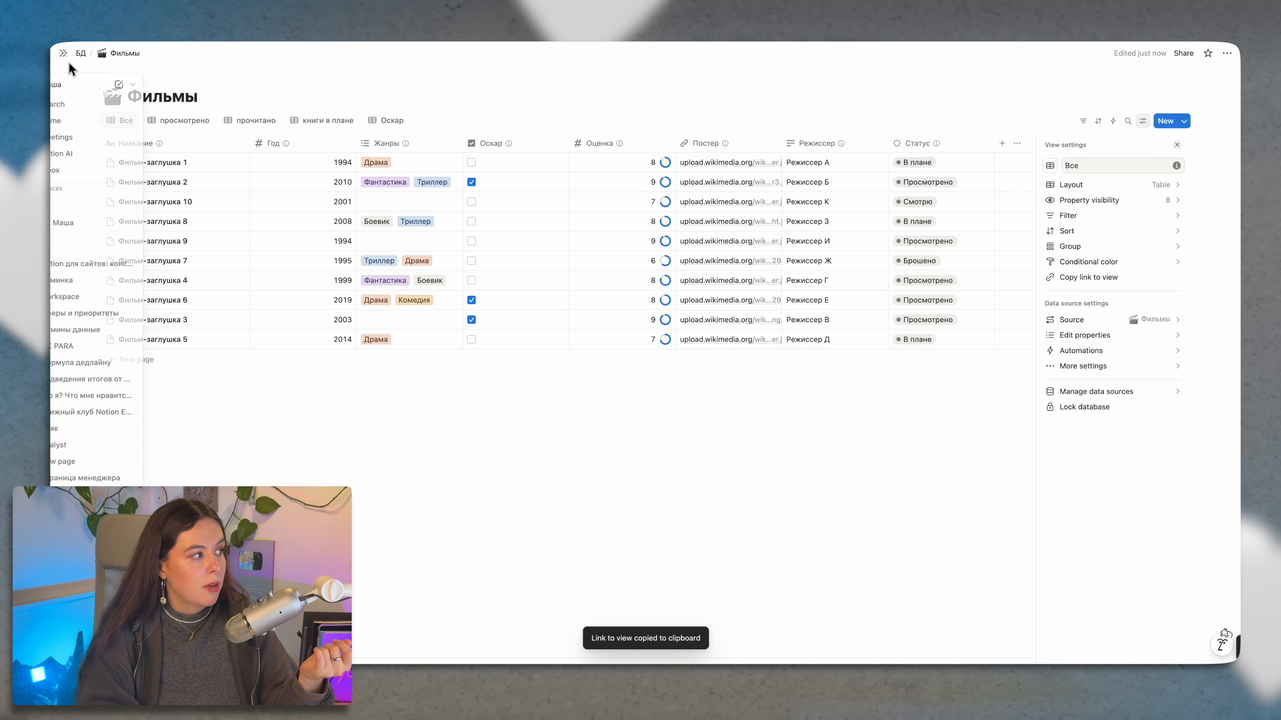
click(80, 53)
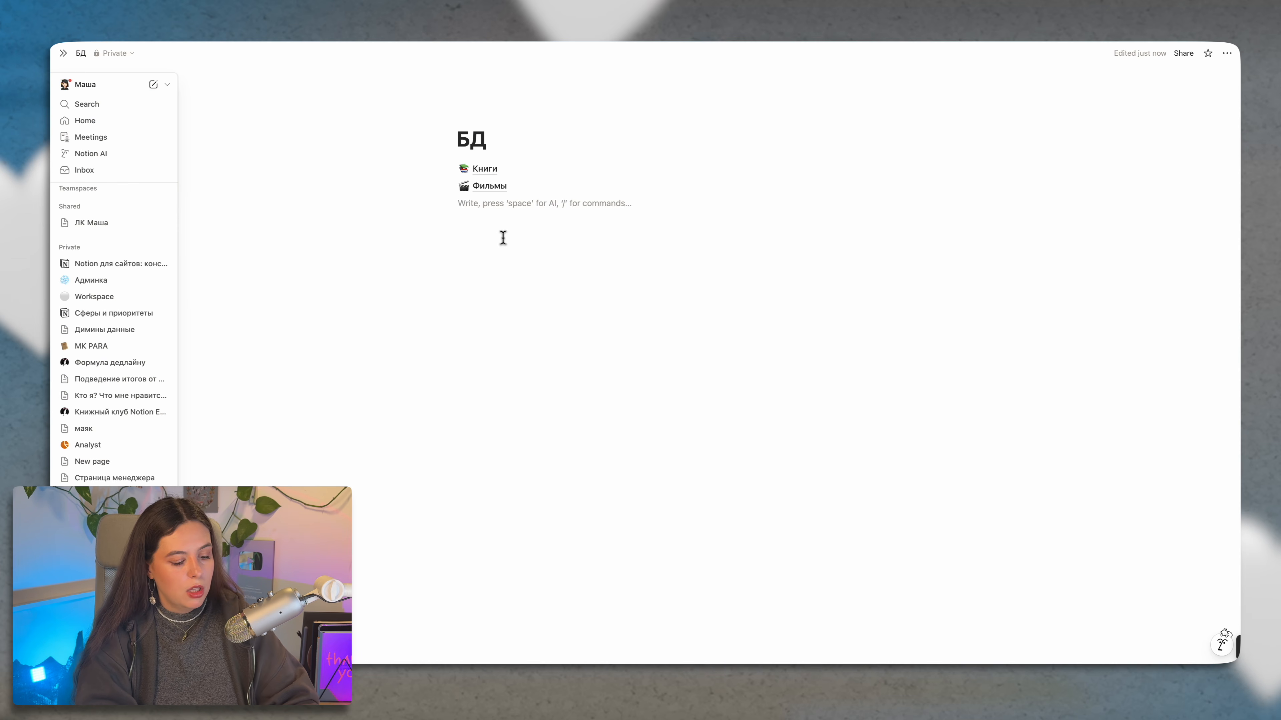
key(super+v)
click(743, 264)
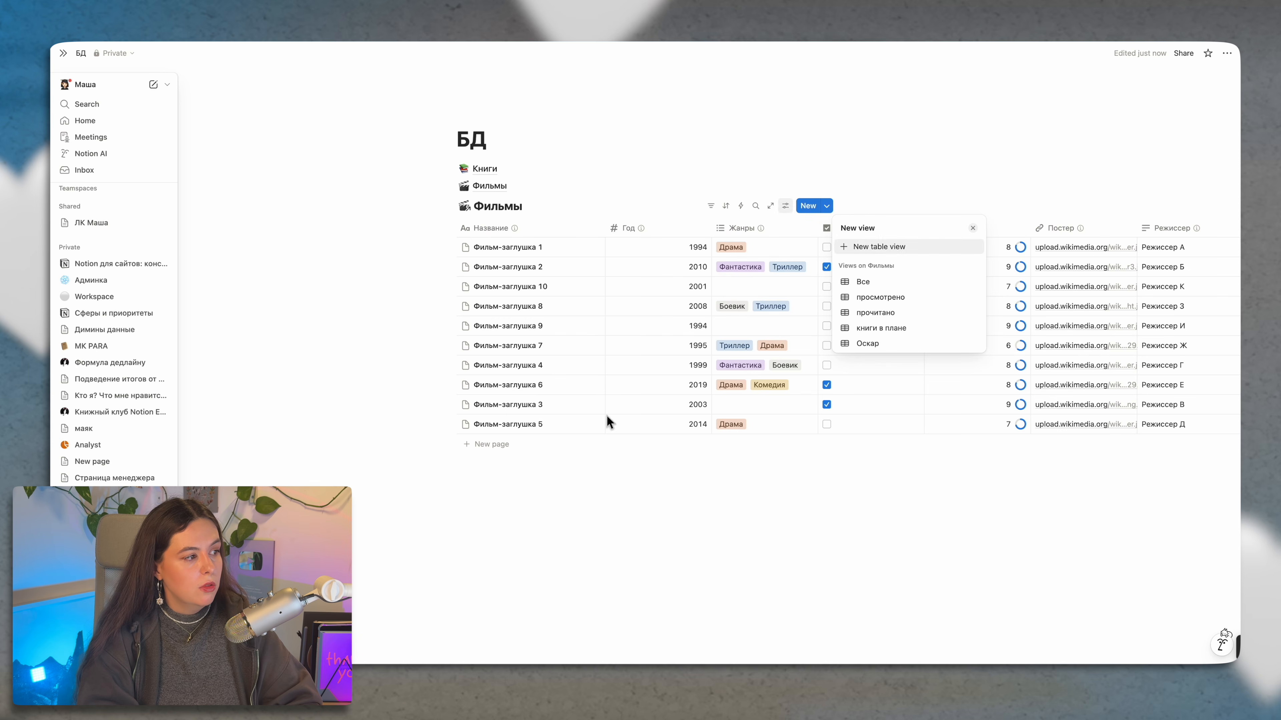
key(Escape)
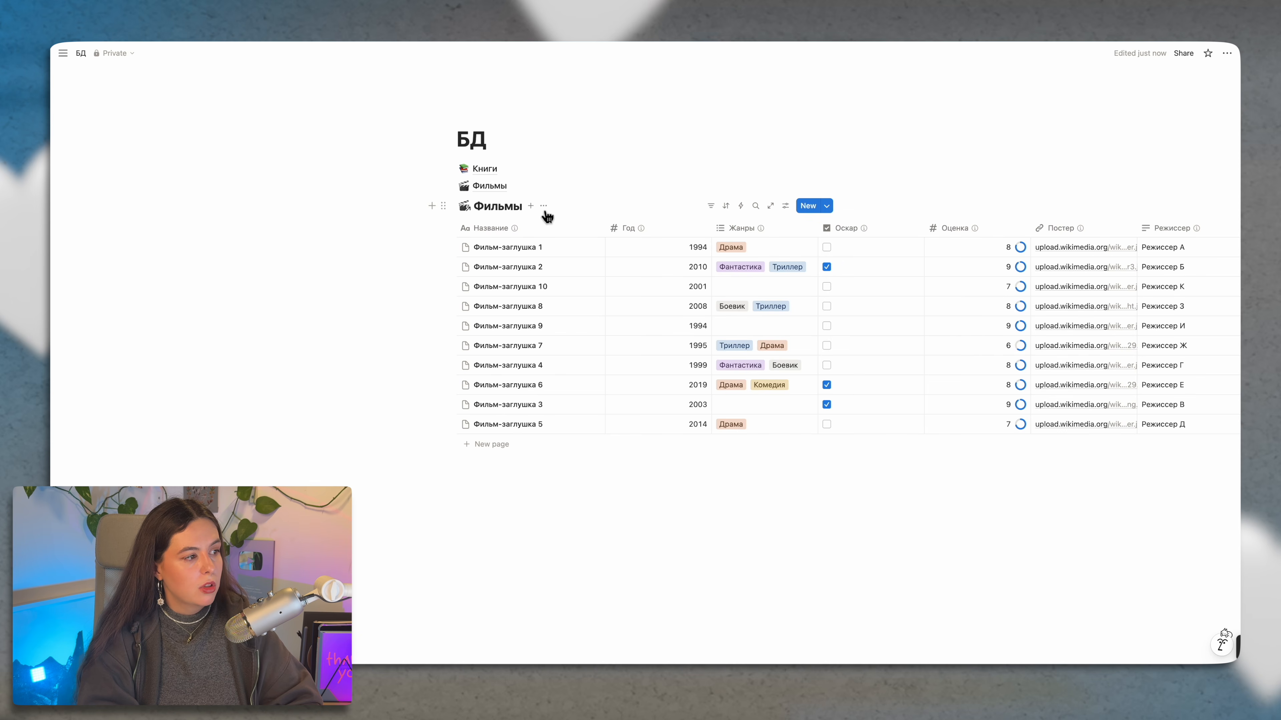
Step: Add a second view to the linked Фильмы block that uses the existing Книги data source
click(531, 205)
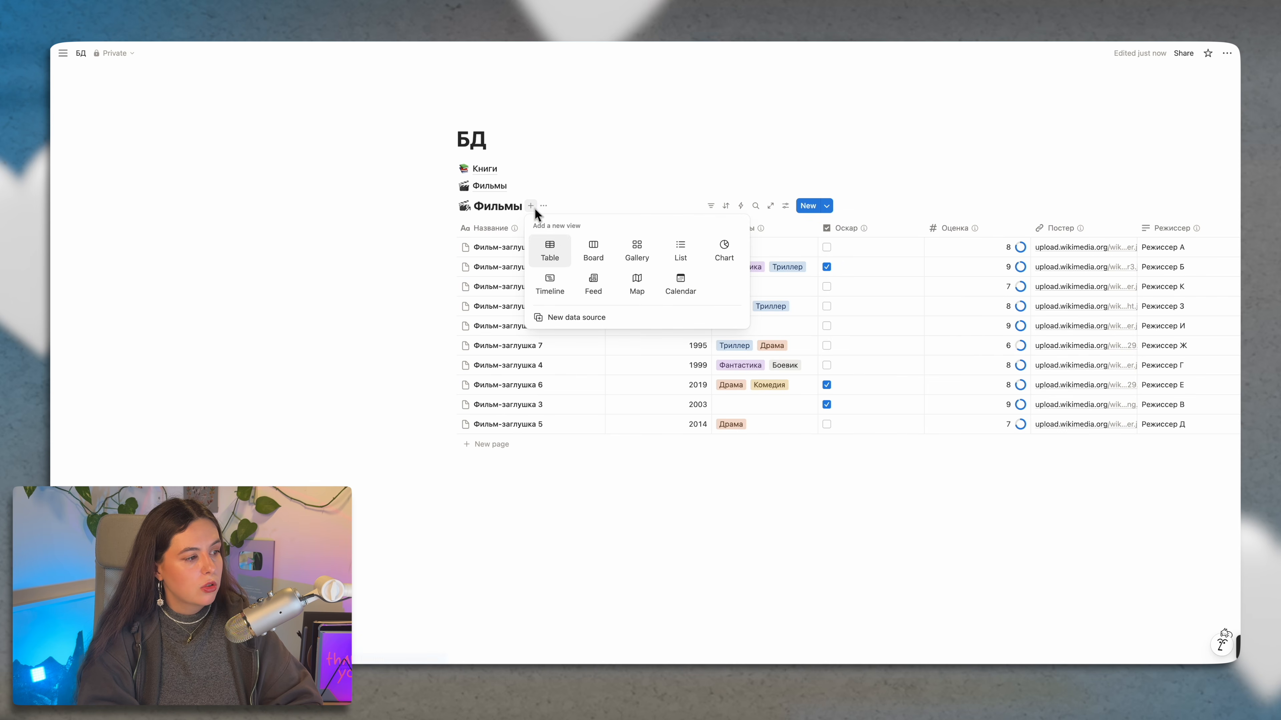
click(577, 318)
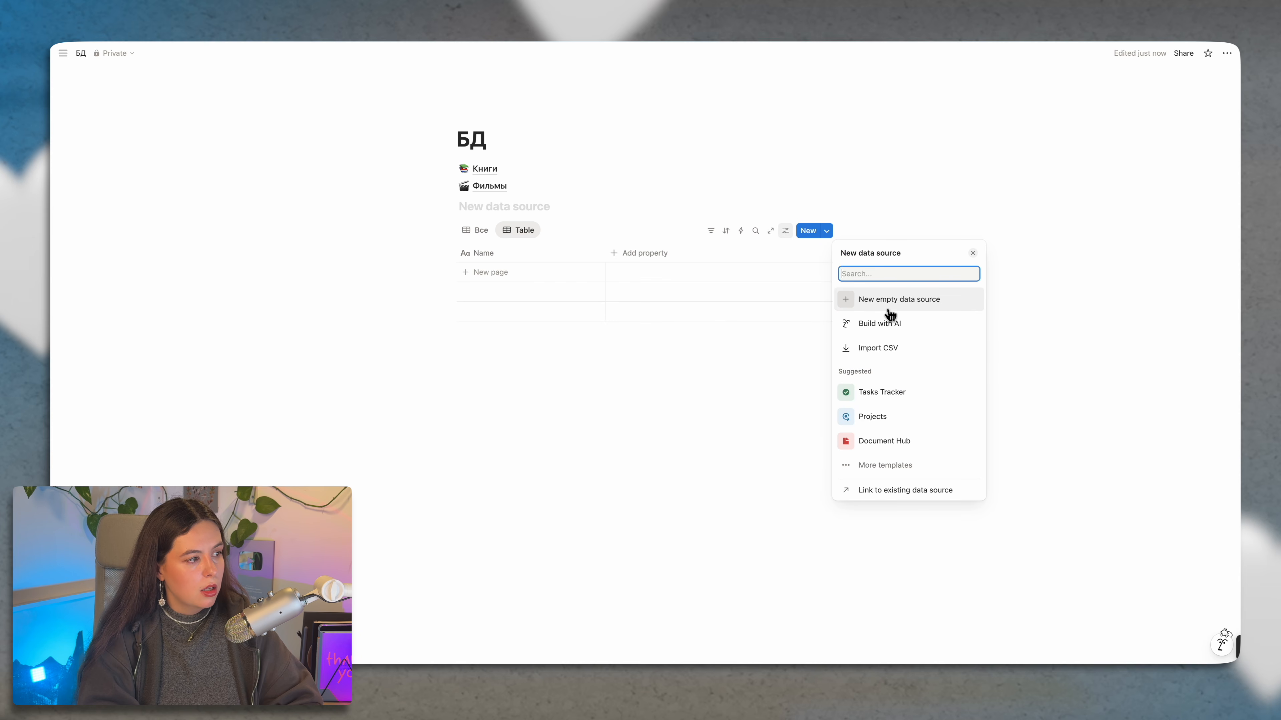
text(книги)
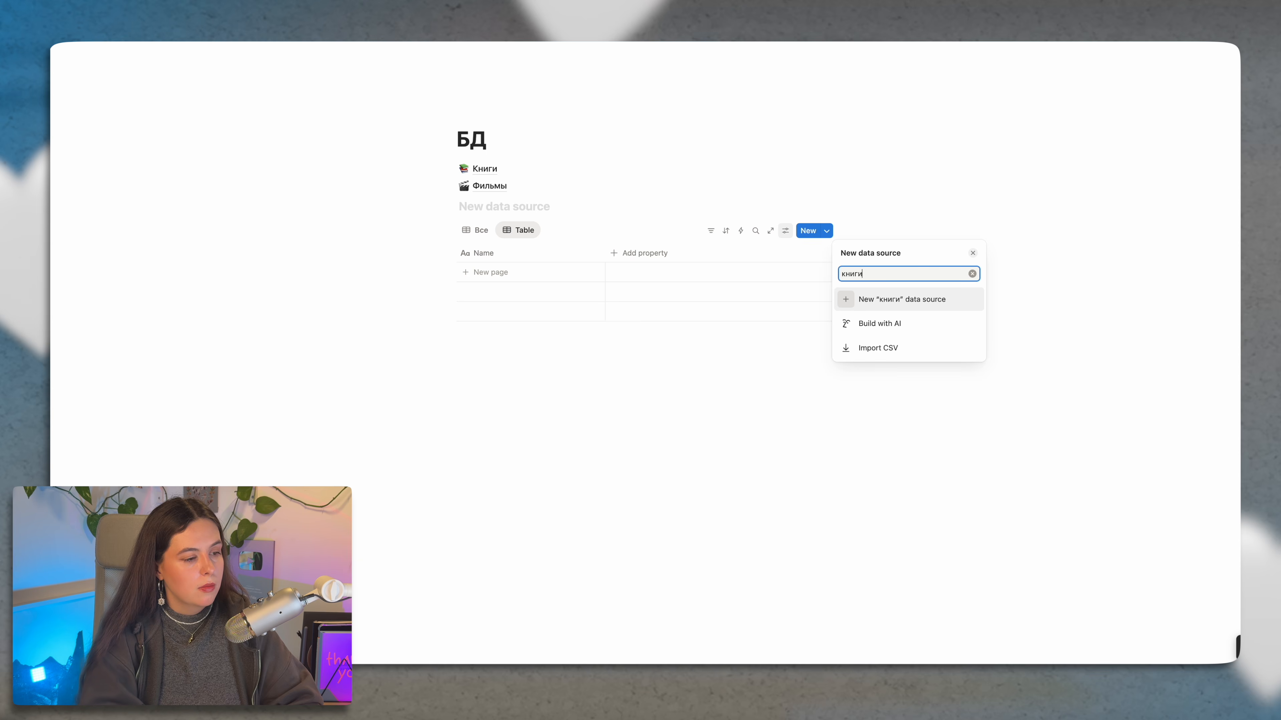
click(864, 367)
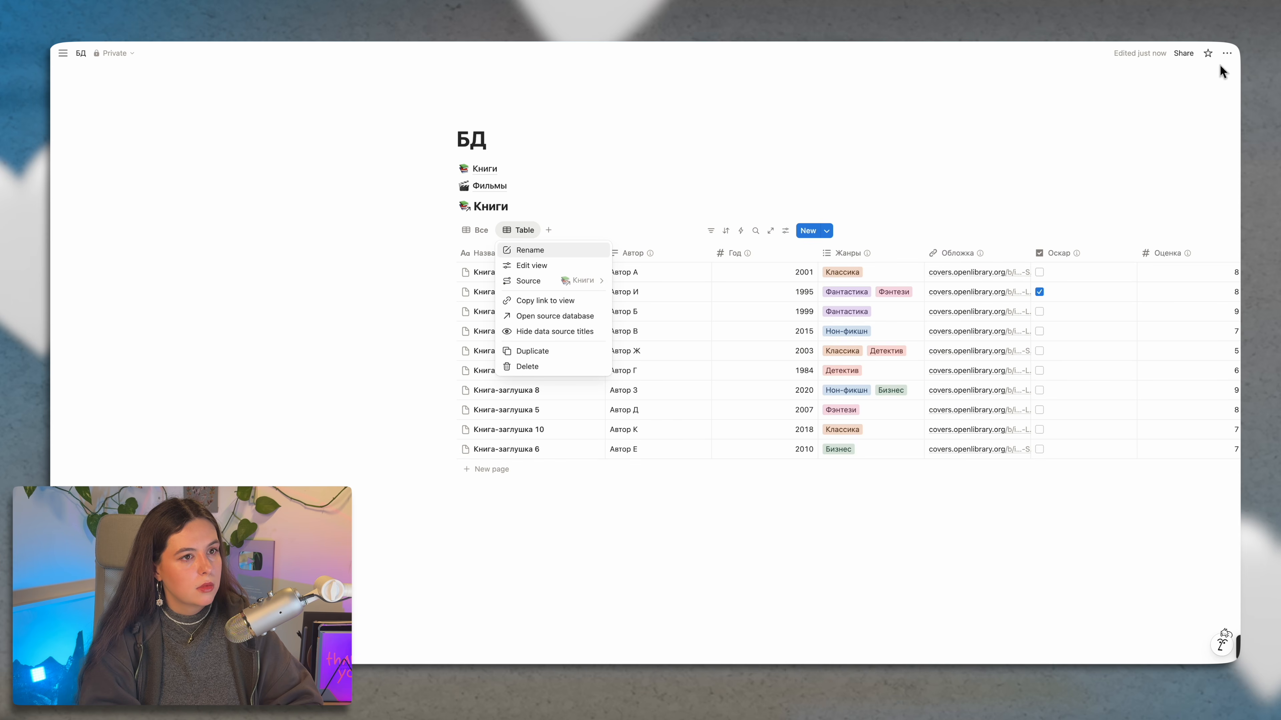
Step: Set the БД page to full width
click(1226, 54)
click(1227, 53)
click(1200, 221)
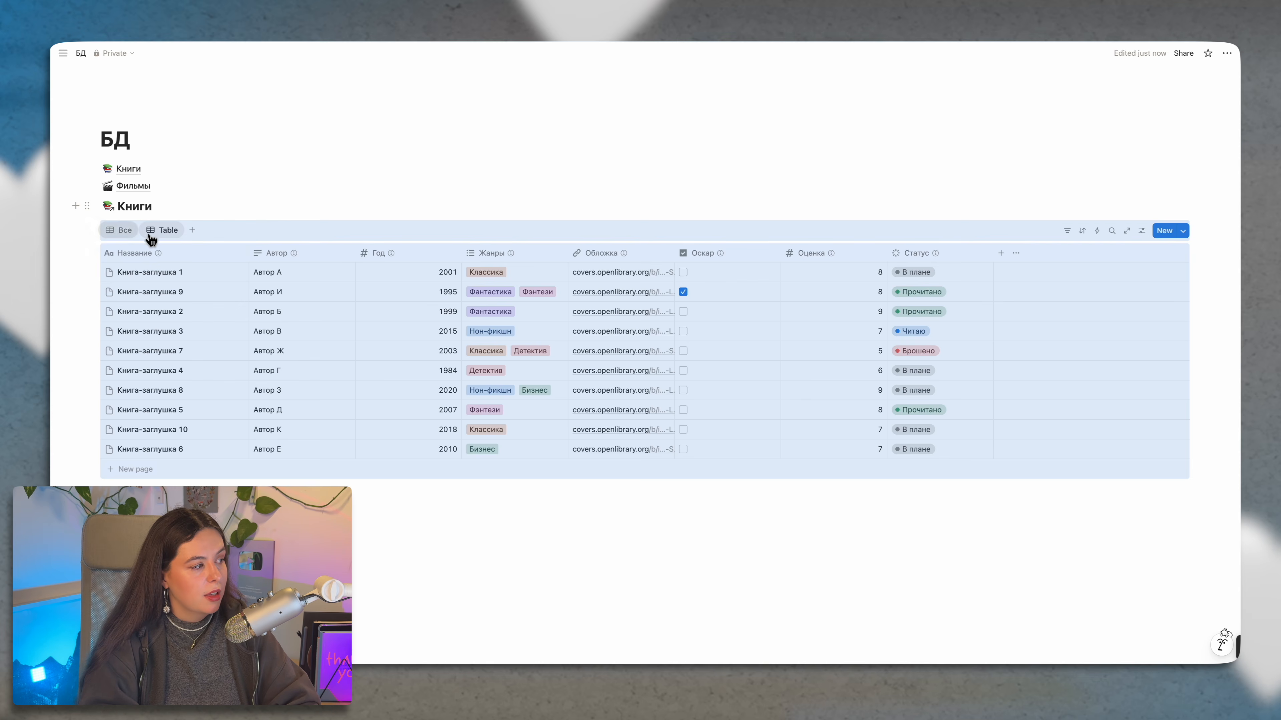
Step: Rename the linked block's Книги table view to Все and switch between the two Все views
click(151, 233)
click(160, 233)
click(167, 249)
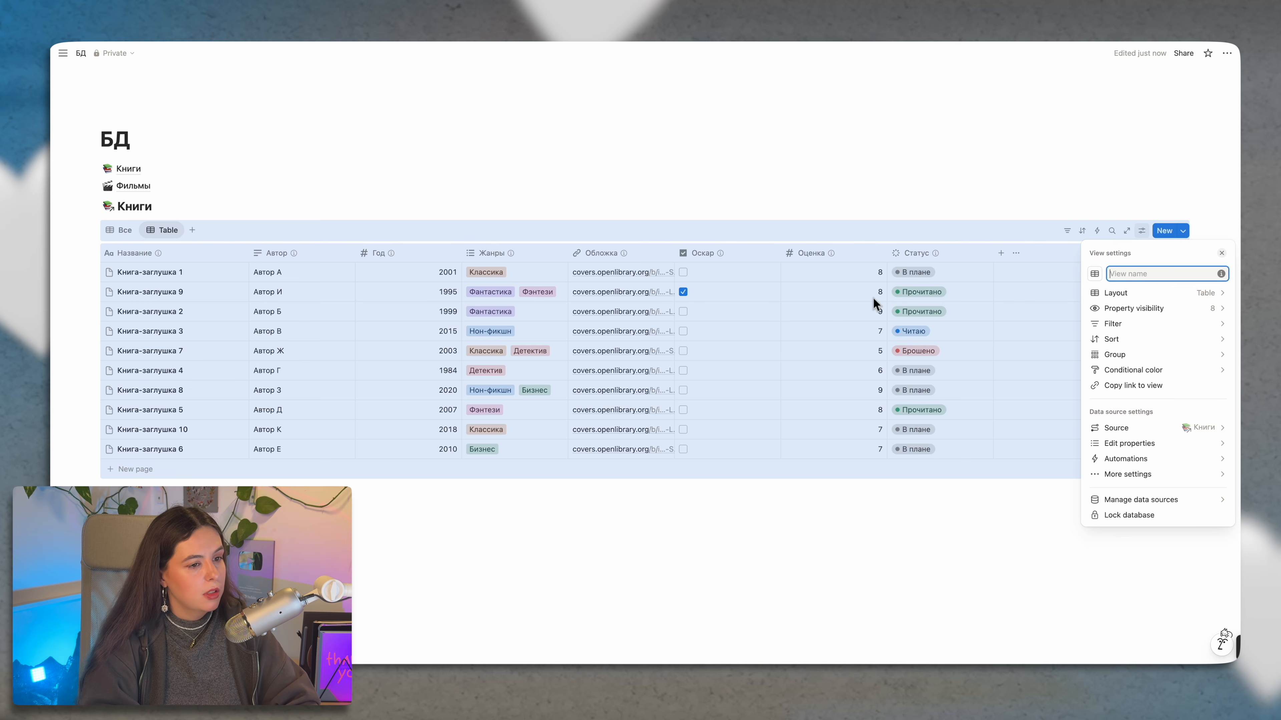
text(Все)
click(52, 231)
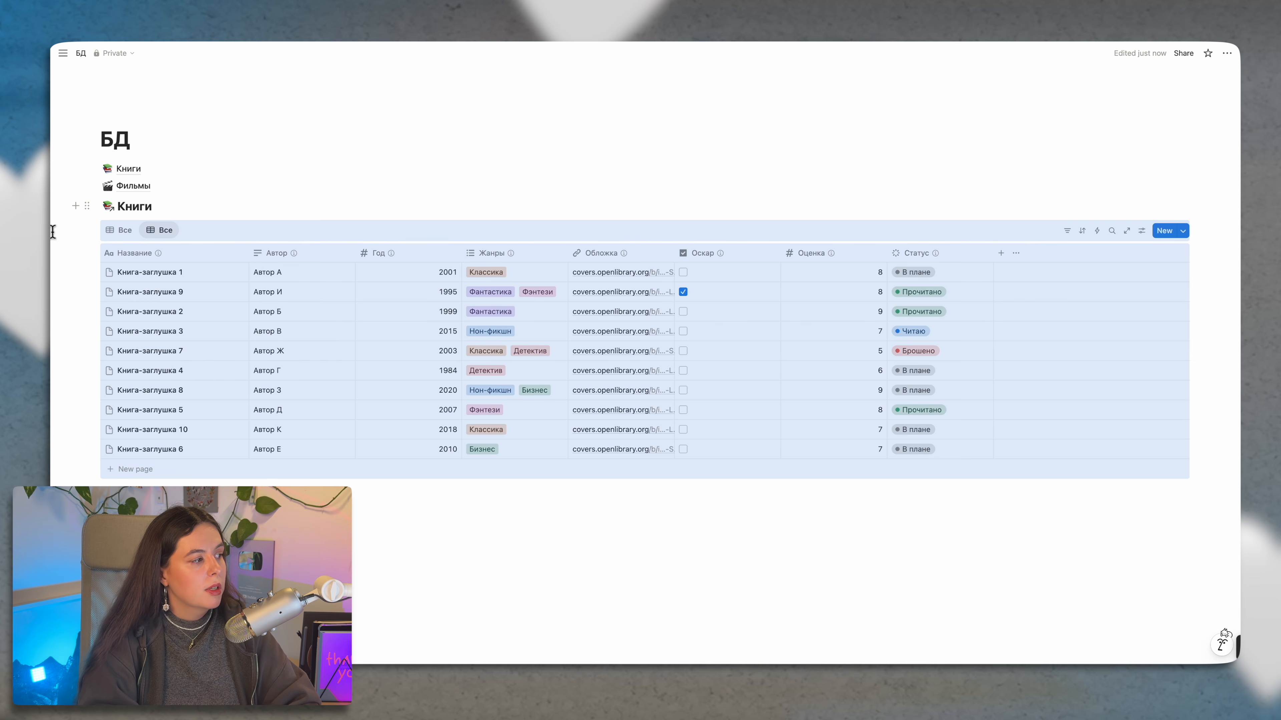
click(122, 233)
click(155, 239)
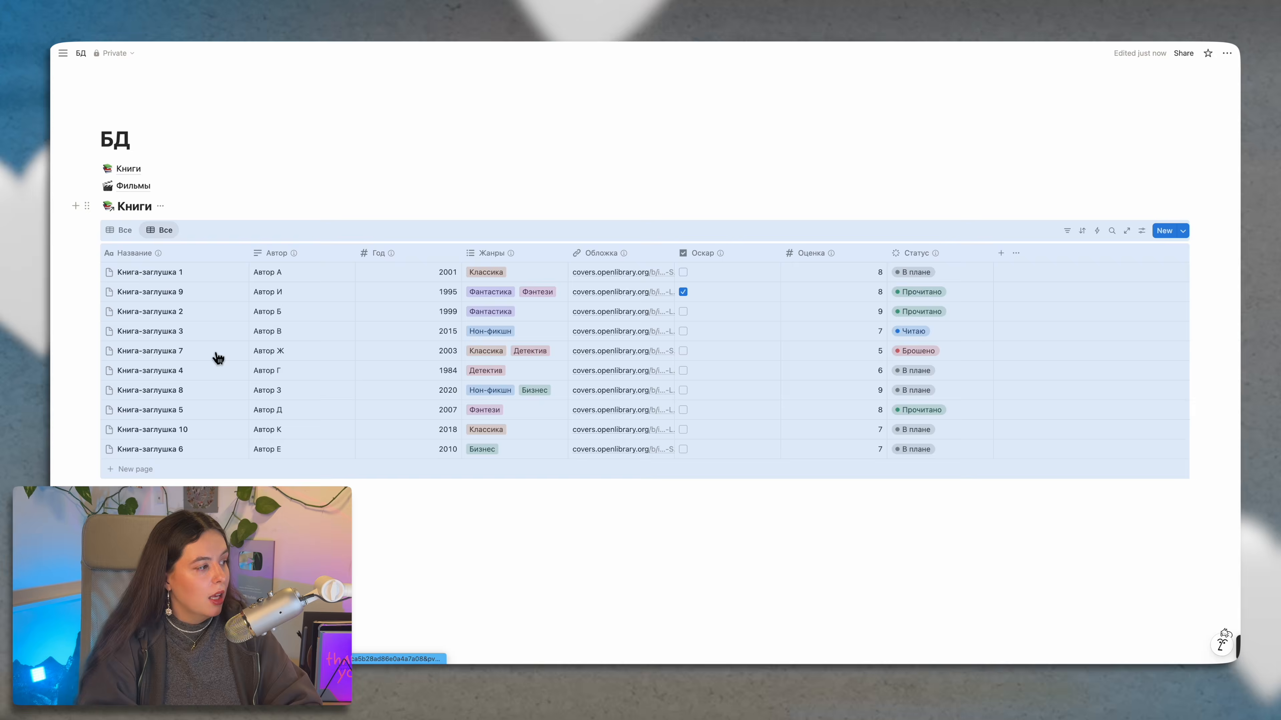
Step: Delete the linked database block with the Фильмы and Книги views from the БД page
click(94, 210)
click(127, 304)
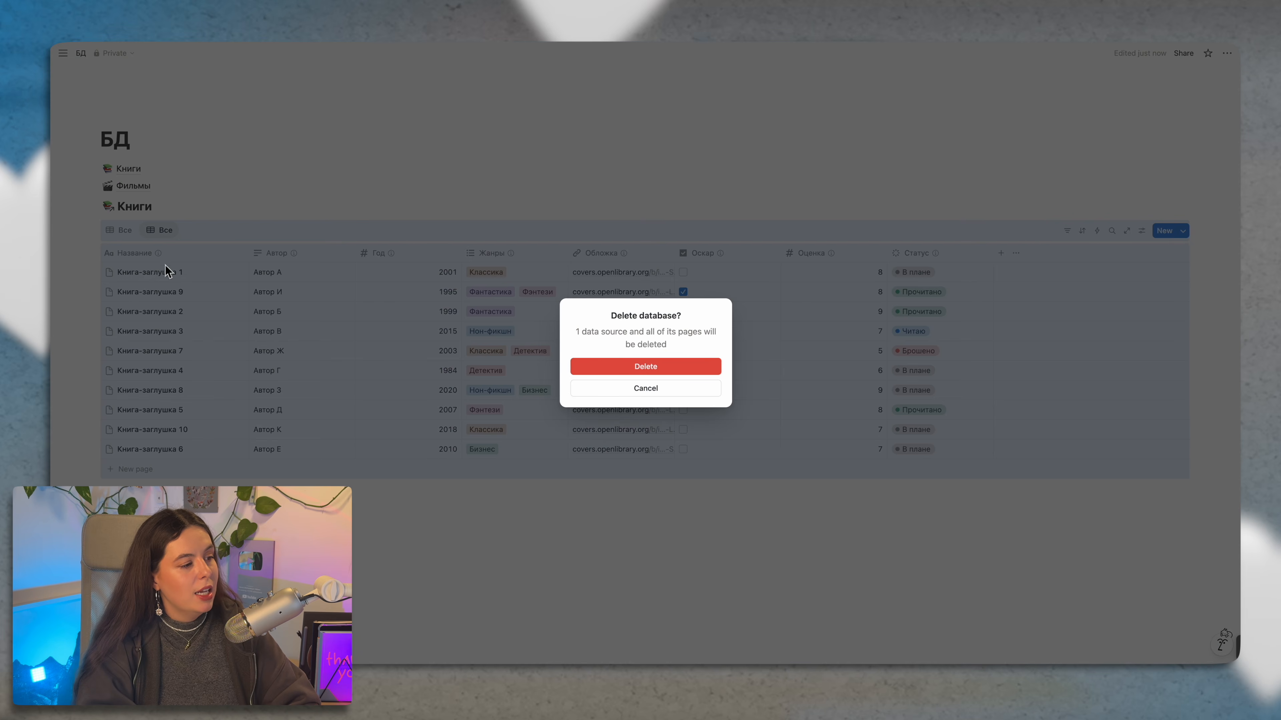
click(606, 371)
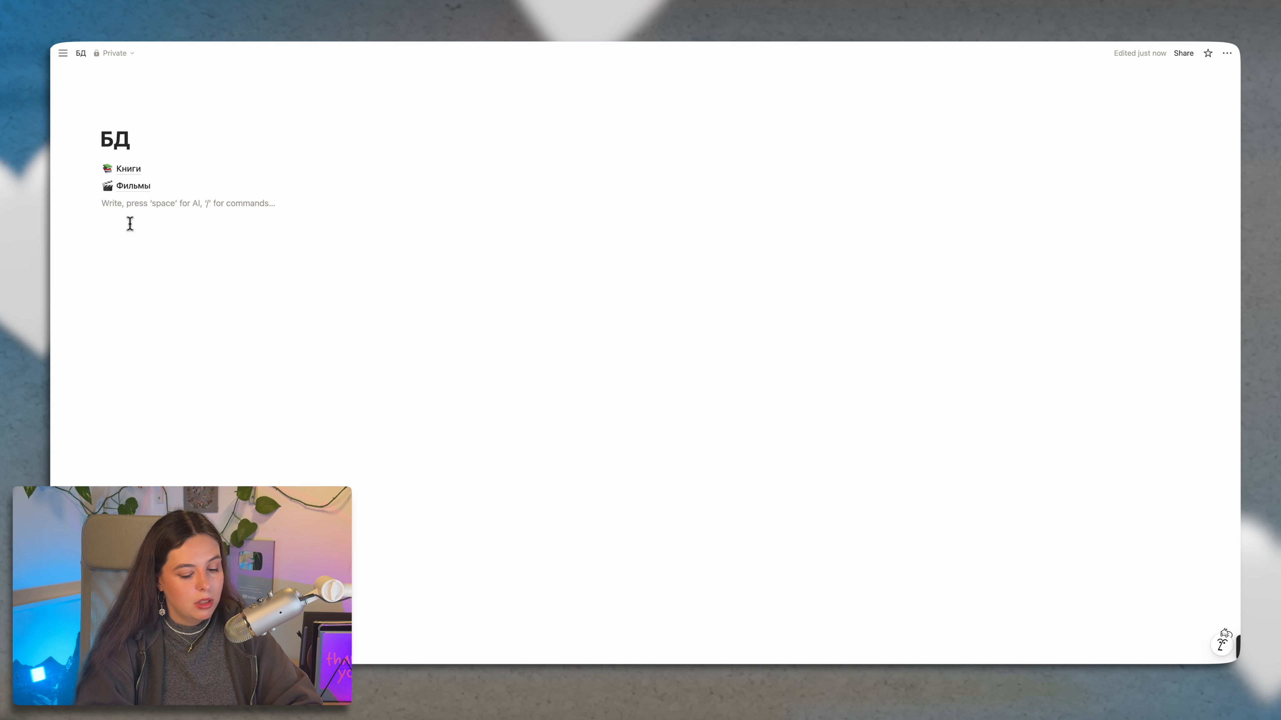
Step: Insert an inline database named Книги on the БД page and add a new data source named Фильмы to it
text(/data)
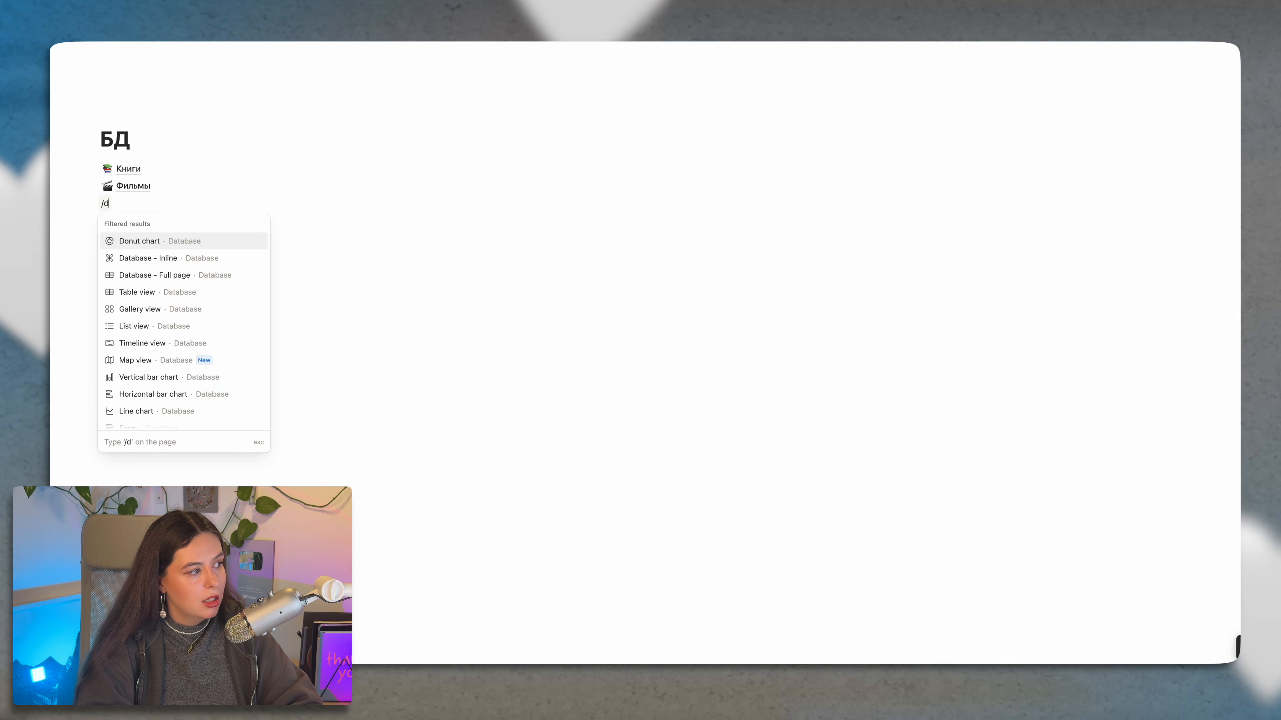
key(Return)
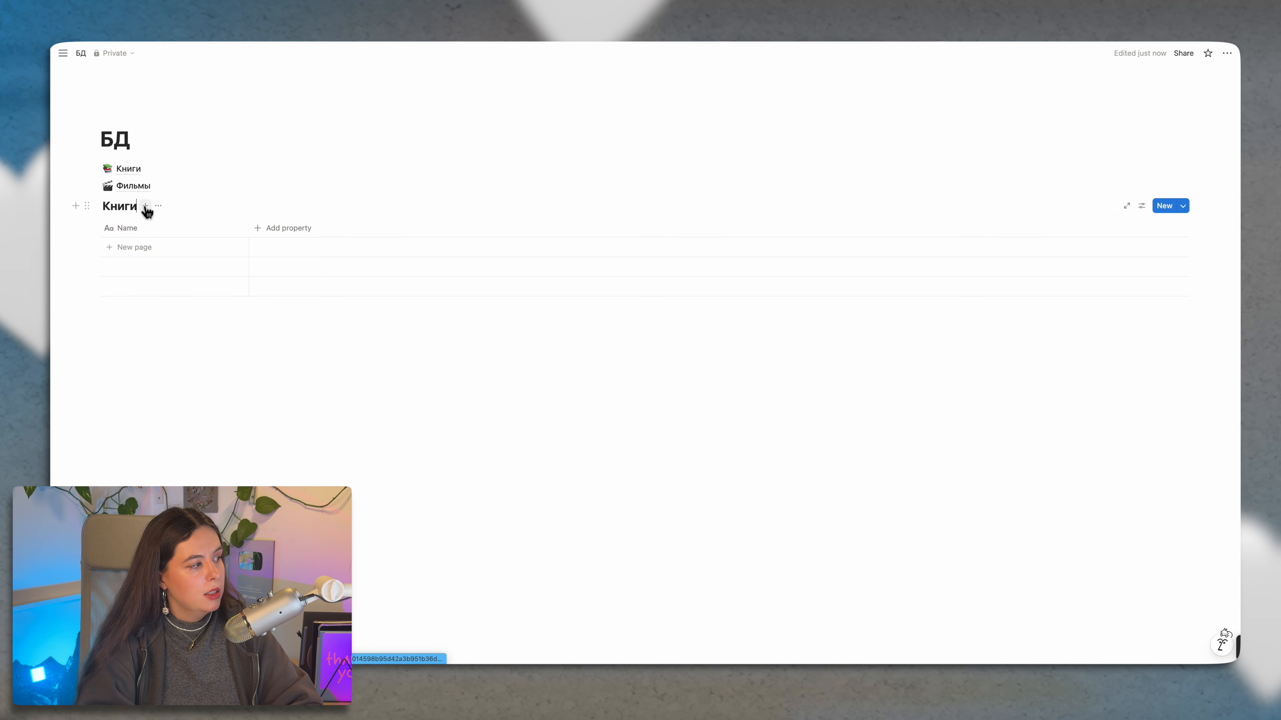
click(144, 206)
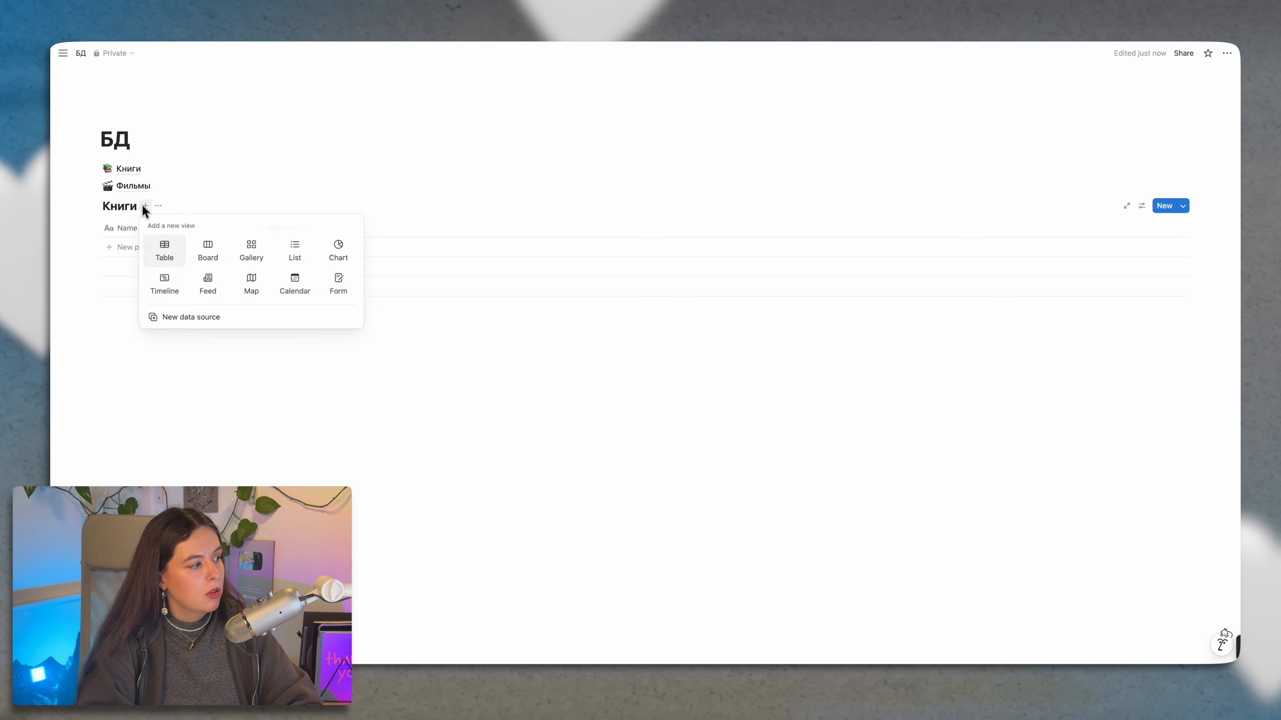
click(195, 318)
text(Фильмы)
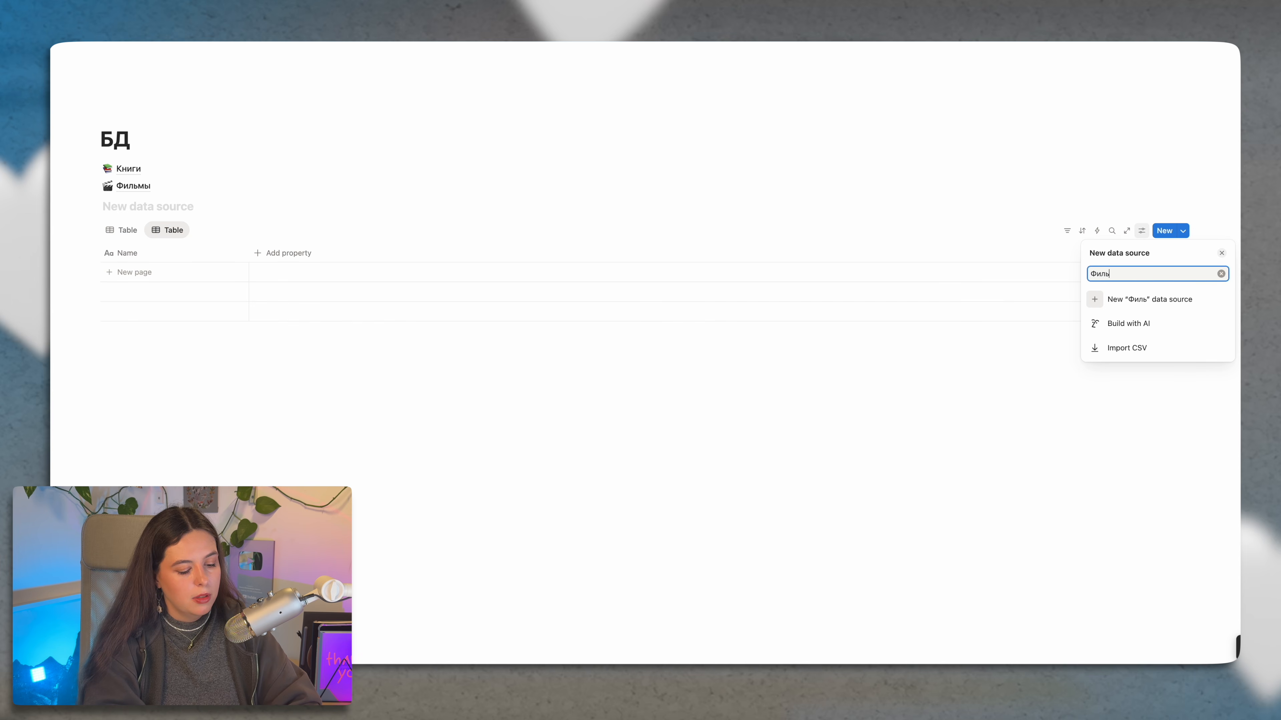
click(1130, 301)
click(552, 471)
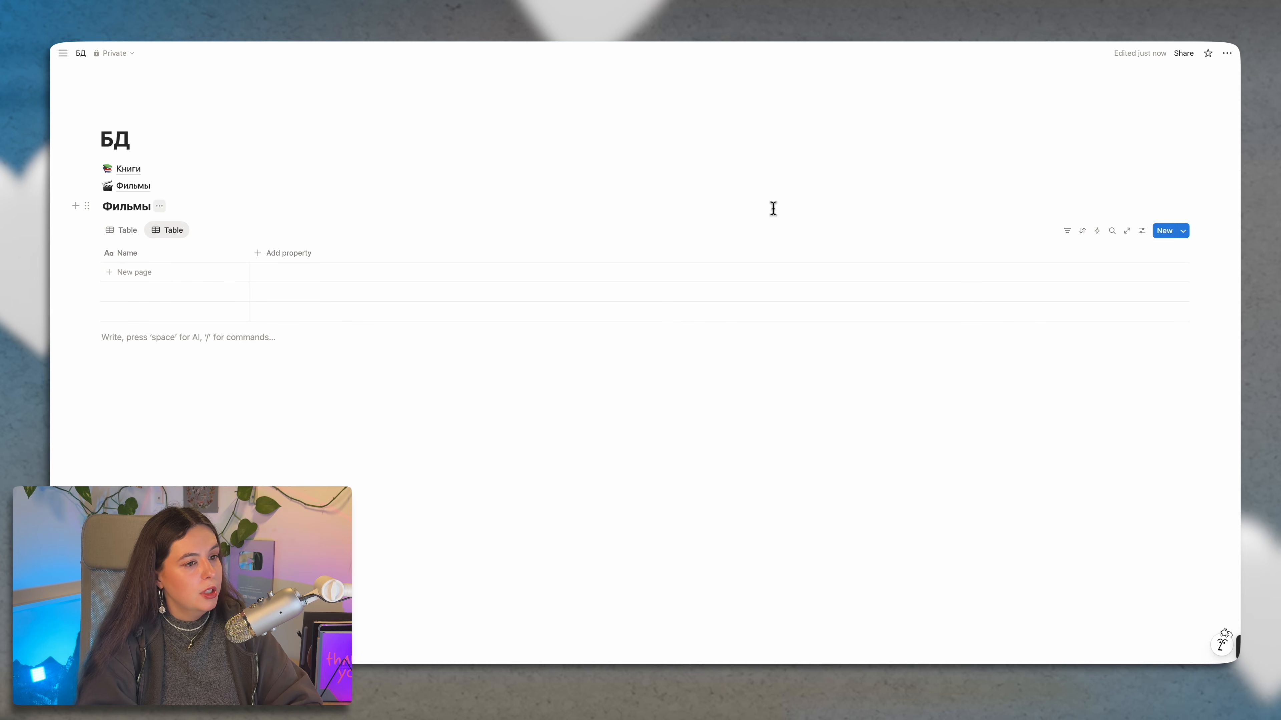
Step: Open the combined database as a full page and switch between its Книги and Фильмы table views
click(1130, 232)
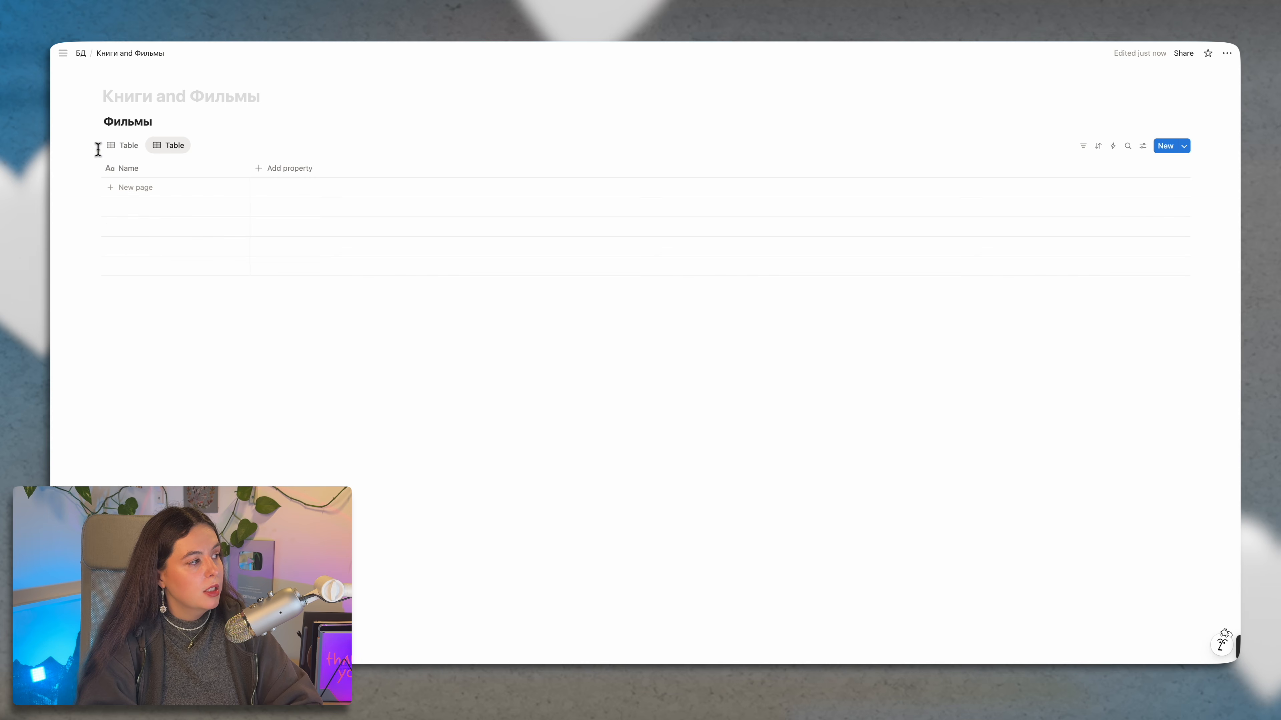
click(133, 147)
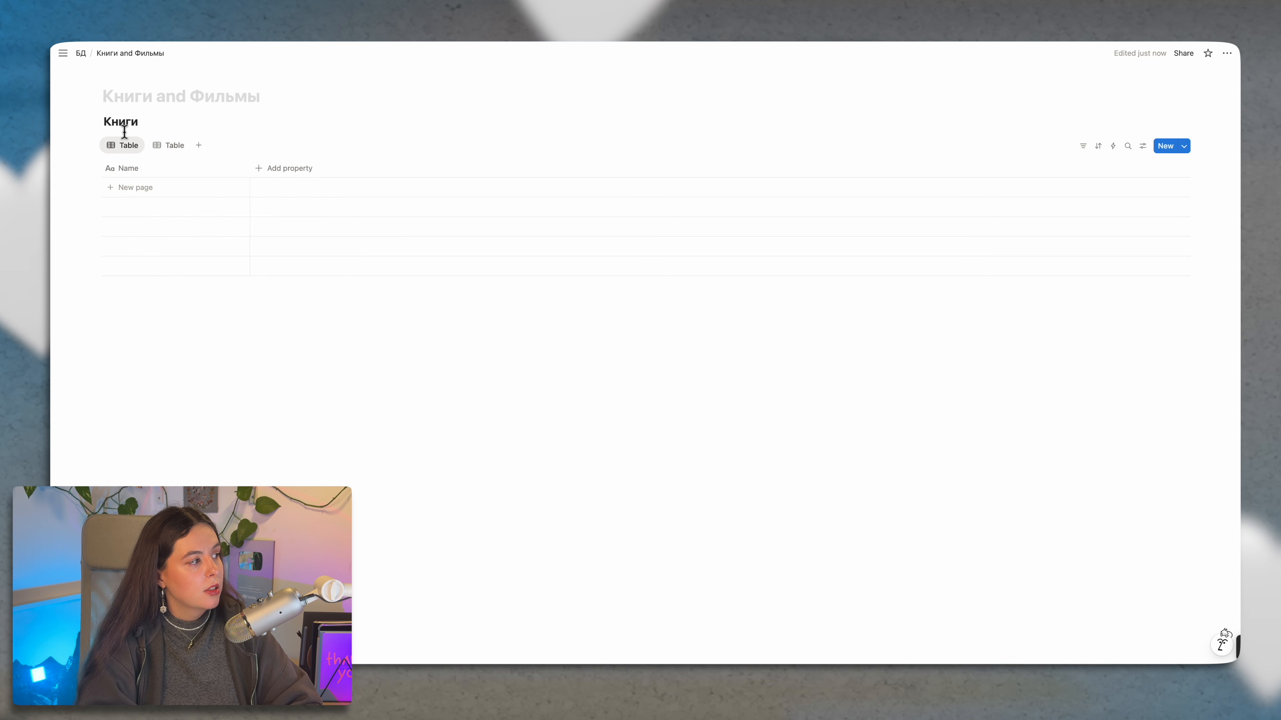
click(162, 151)
click(132, 147)
click(129, 147)
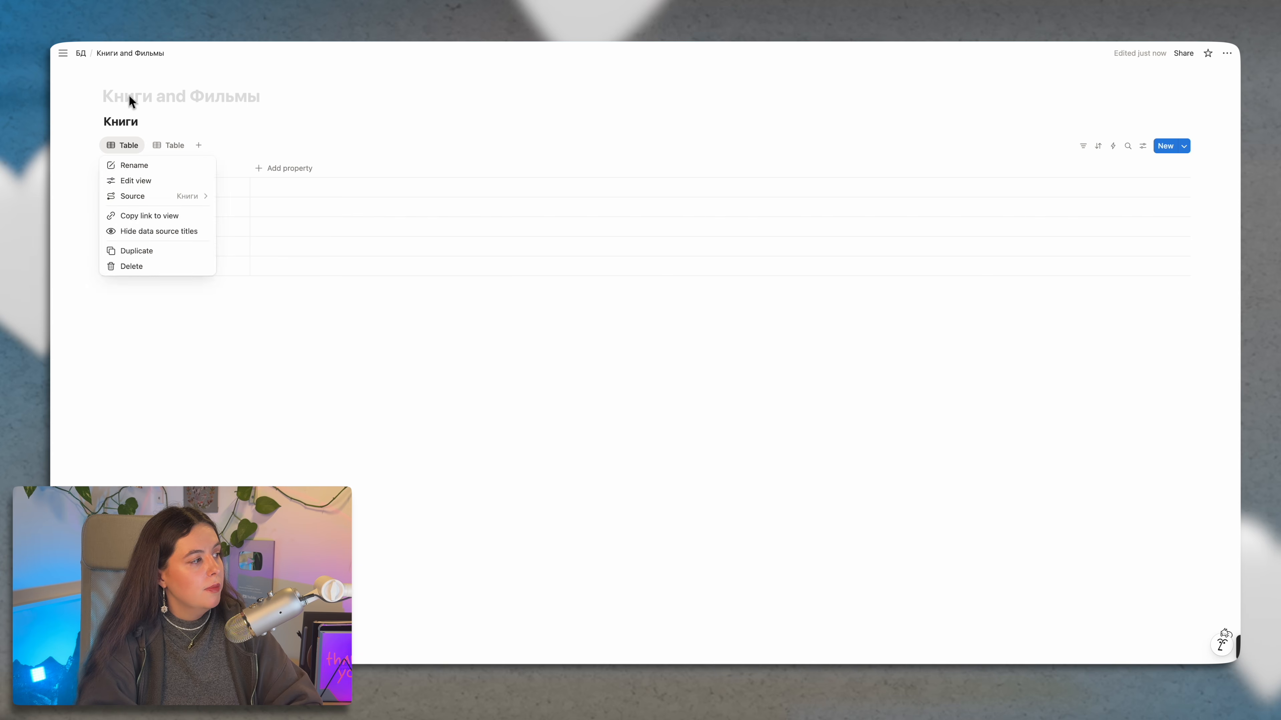
click(129, 100)
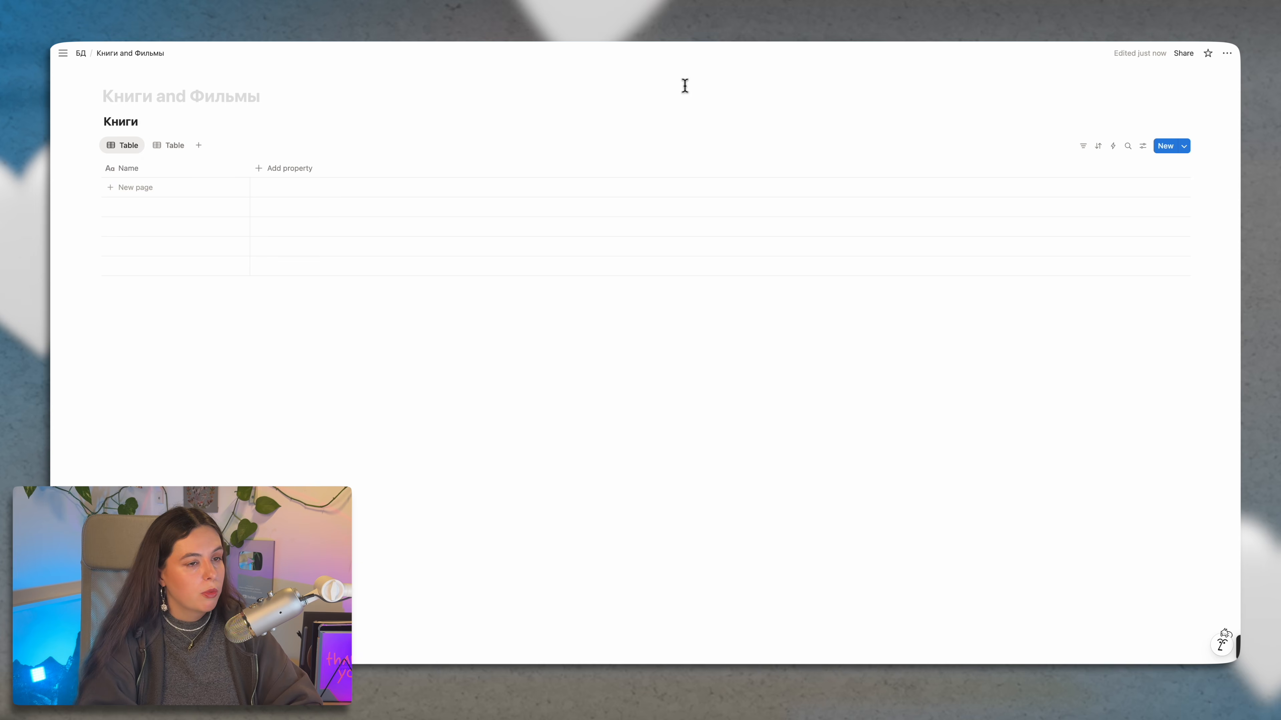
Step: Examine the sharing settings and page-level access rules for the Книги and Фильмы data sources
click(1183, 56)
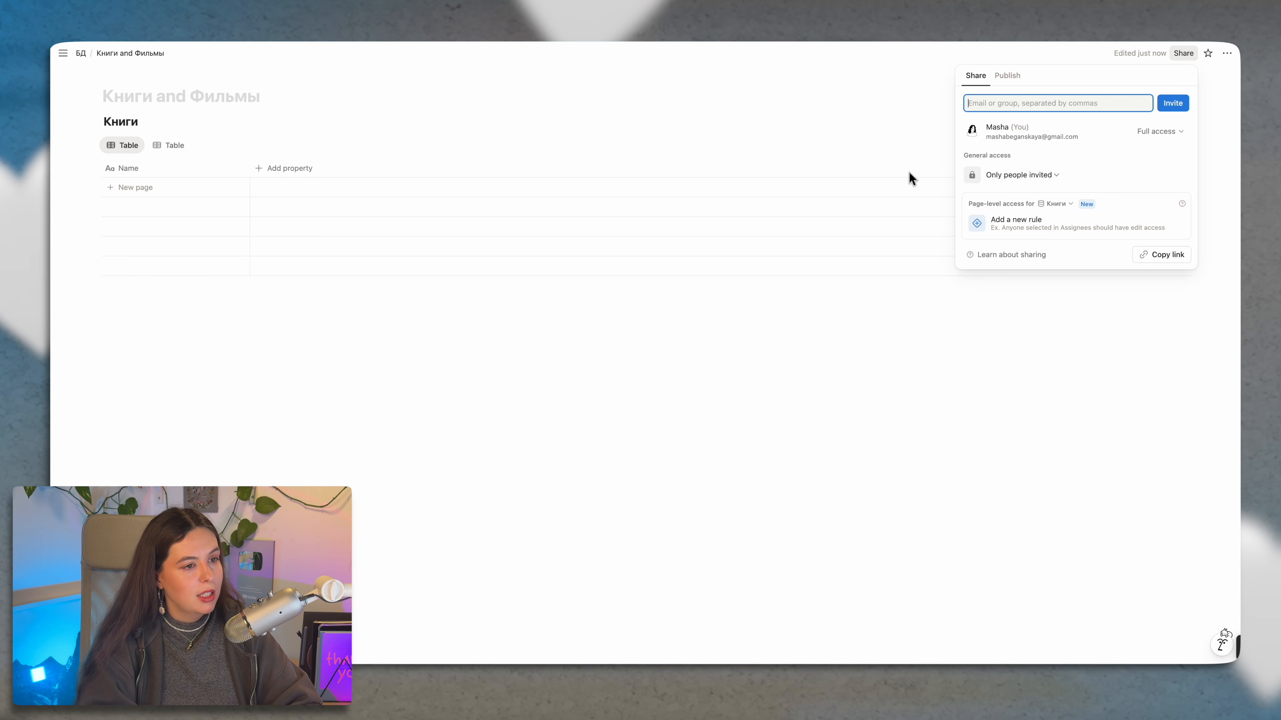
click(175, 150)
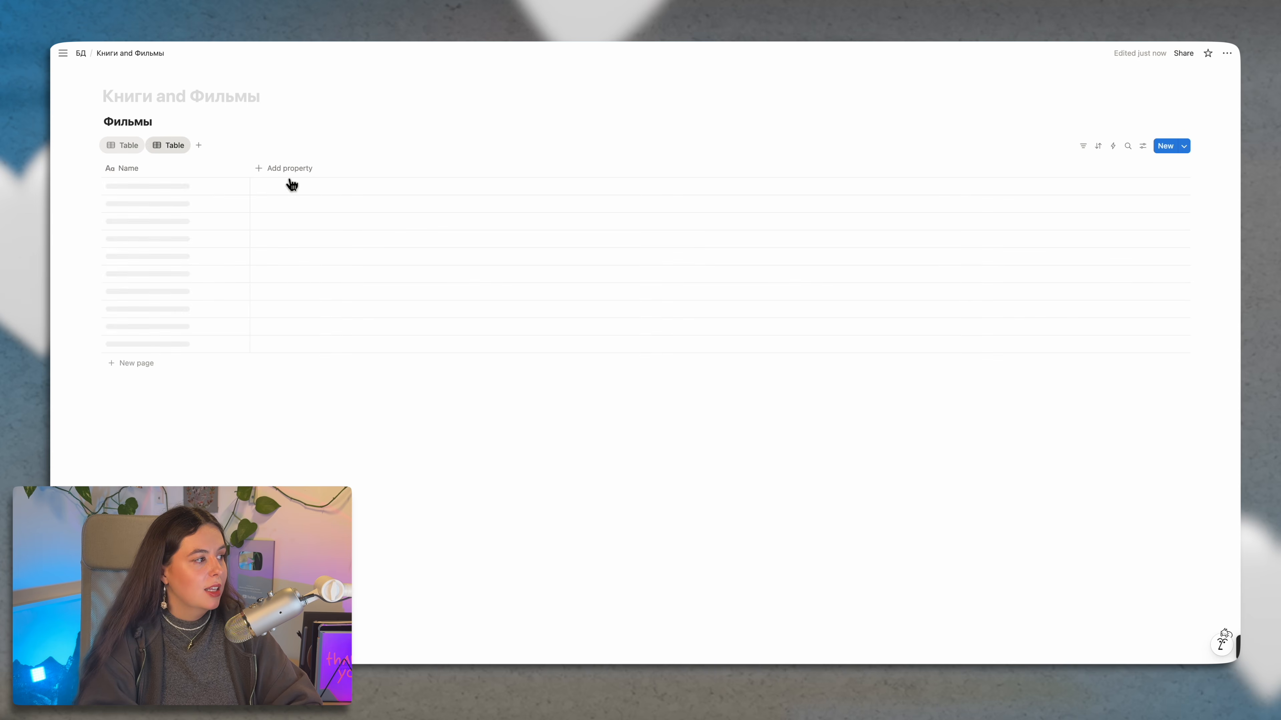
click(1194, 57)
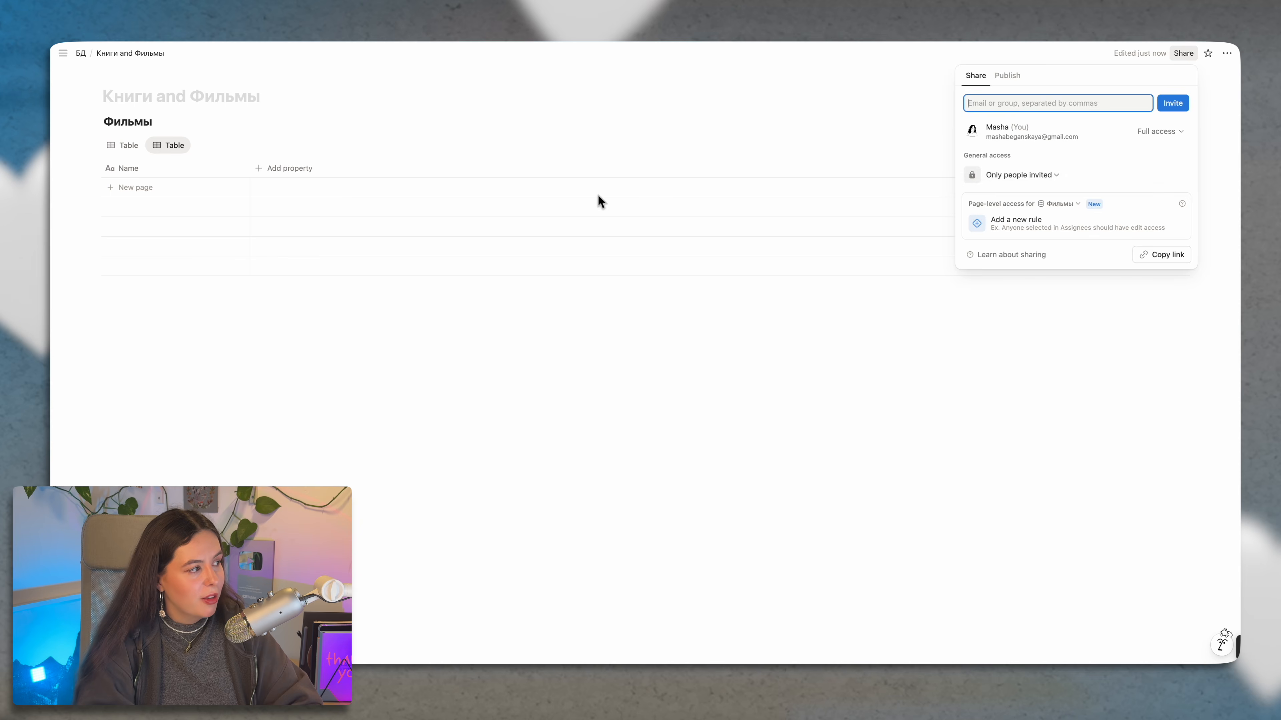
click(547, 180)
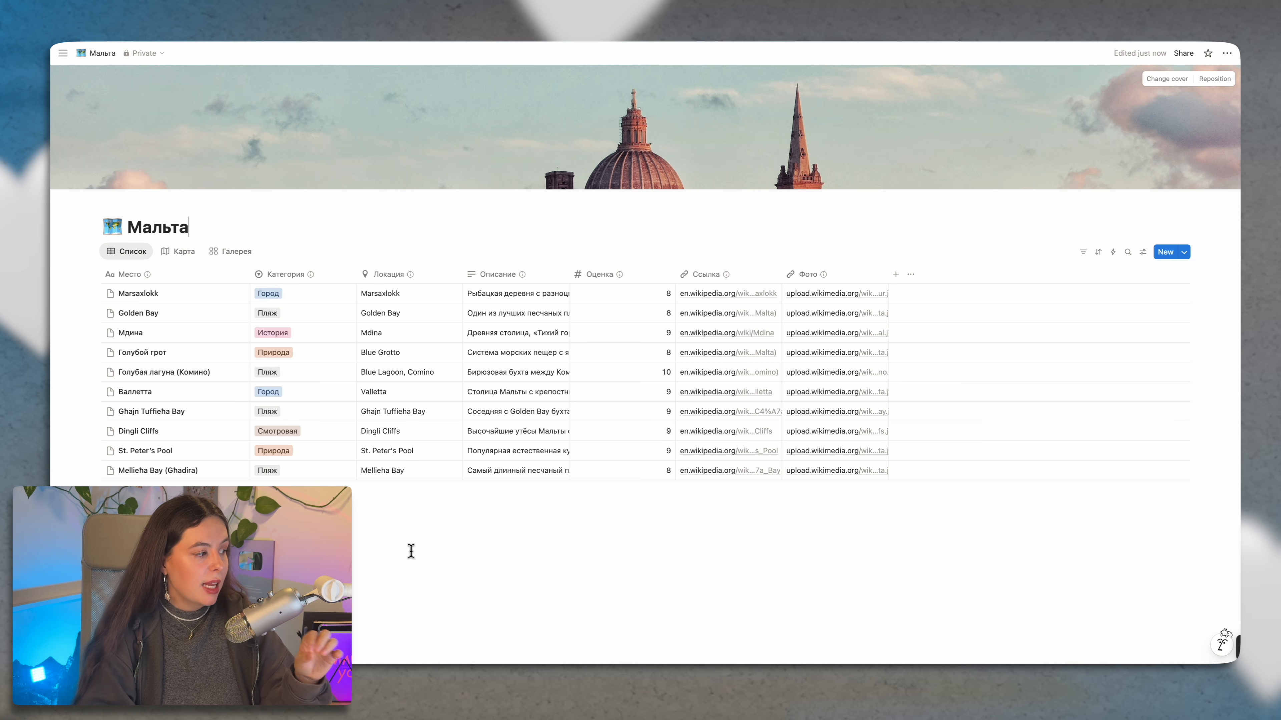
Step: Set the medium white circle emoji as the icon of all places in the Мальта database
click(91, 274)
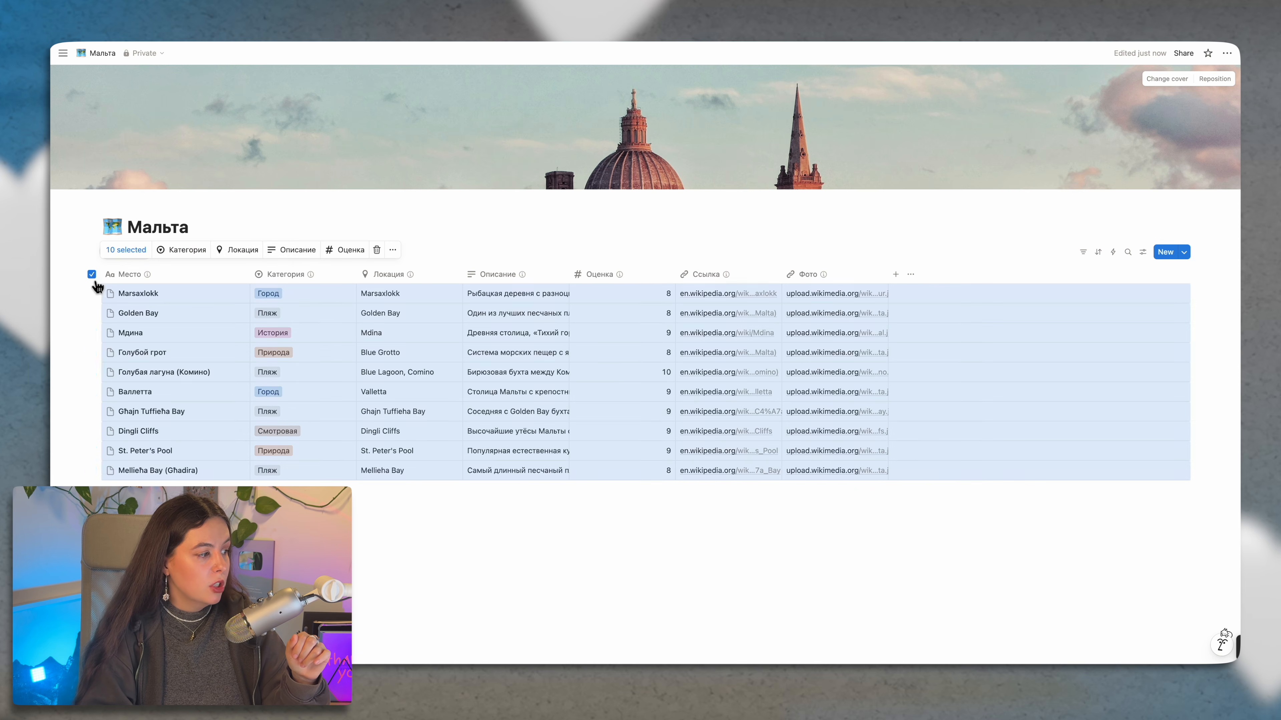
click(392, 251)
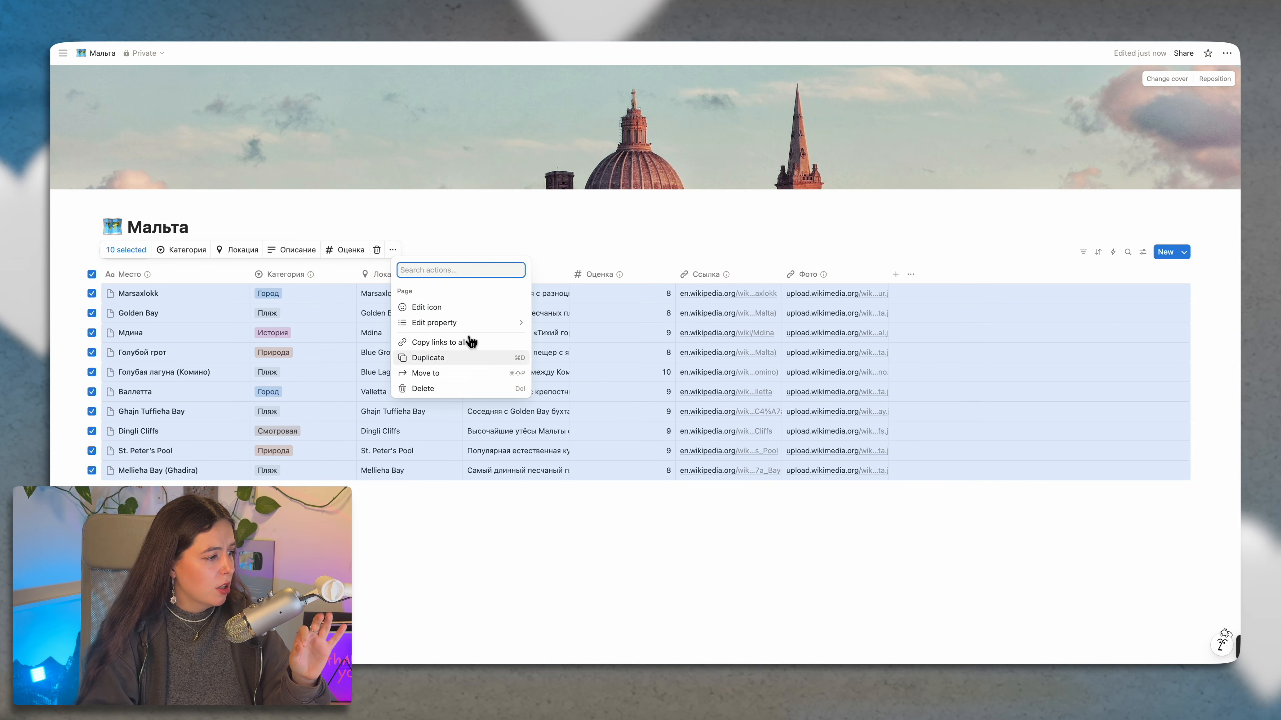
click(461, 308)
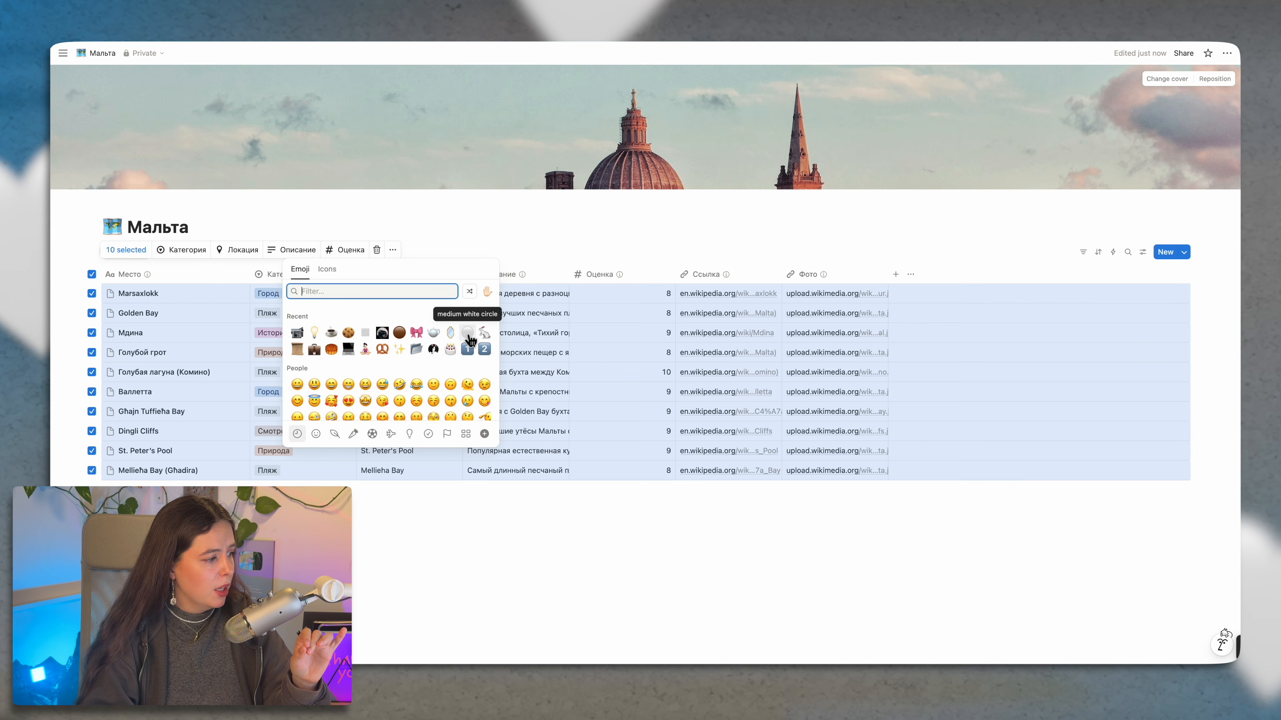
click(467, 332)
click(500, 585)
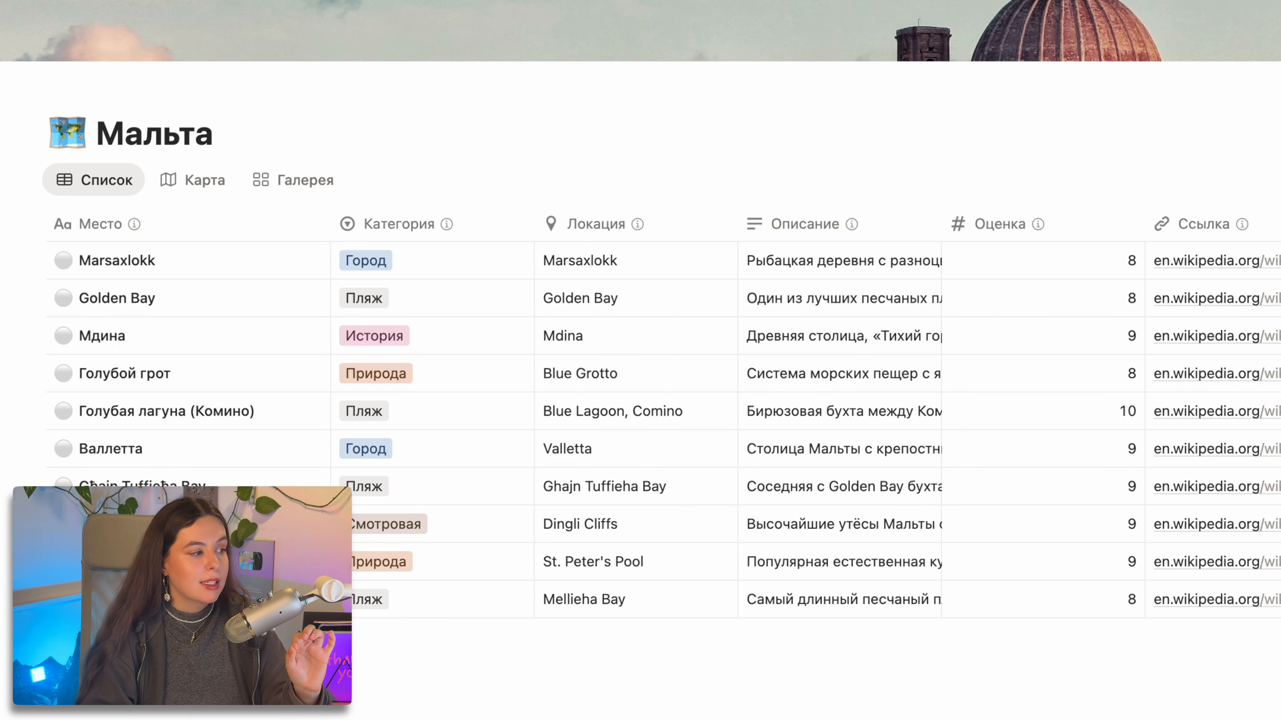
Step: Examine the Локация property's options and description, and view the Marsaxlokk entry's location on its map preview
click(632, 229)
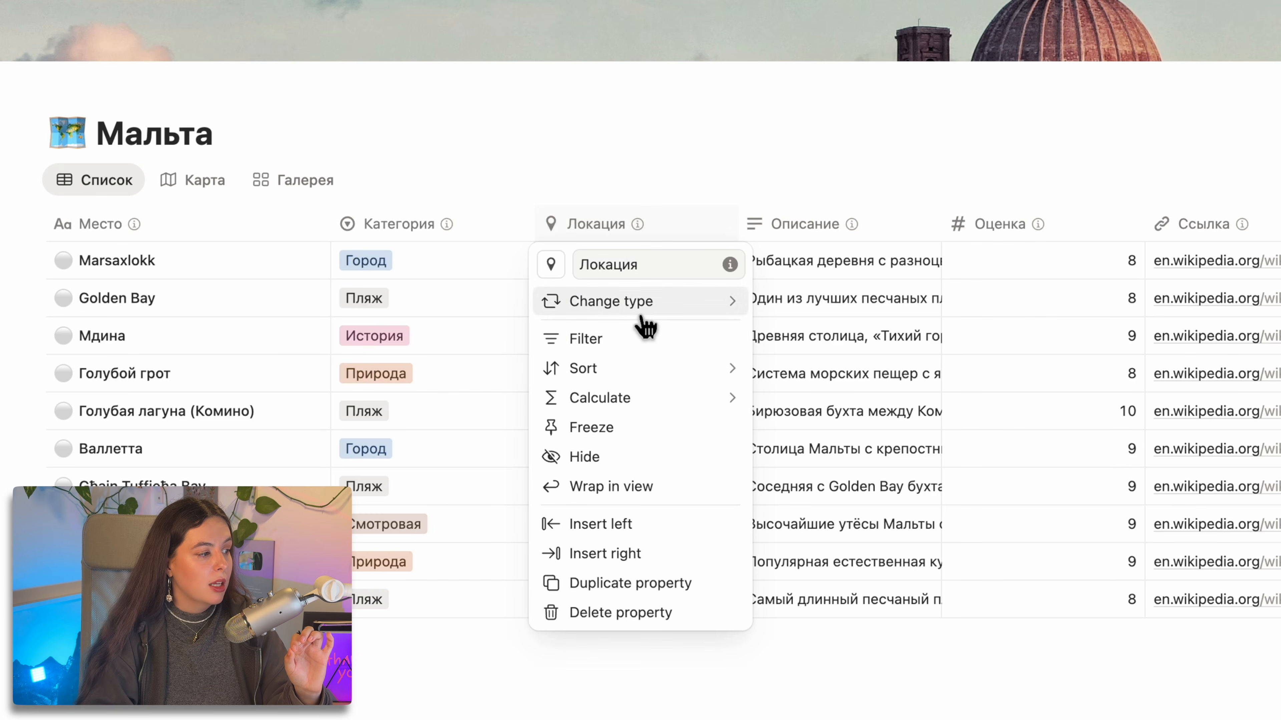
mouse_move(644, 316)
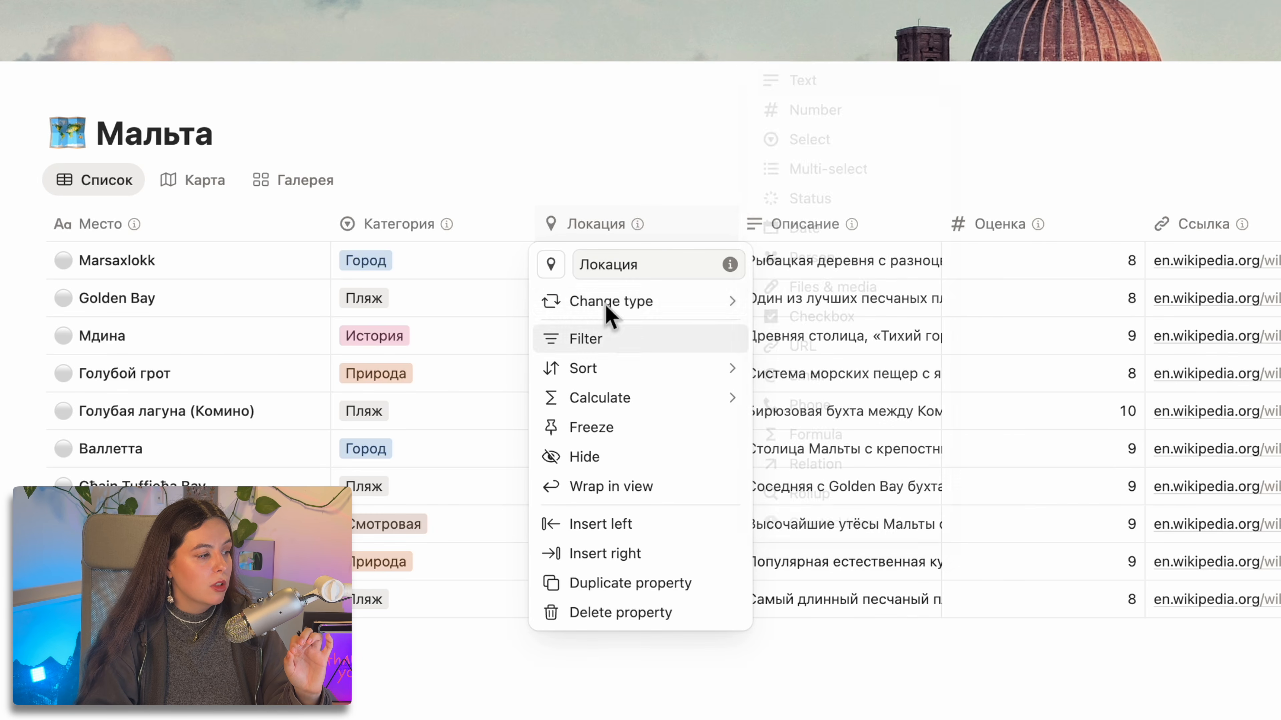
click(530, 169)
mouse_move(633, 230)
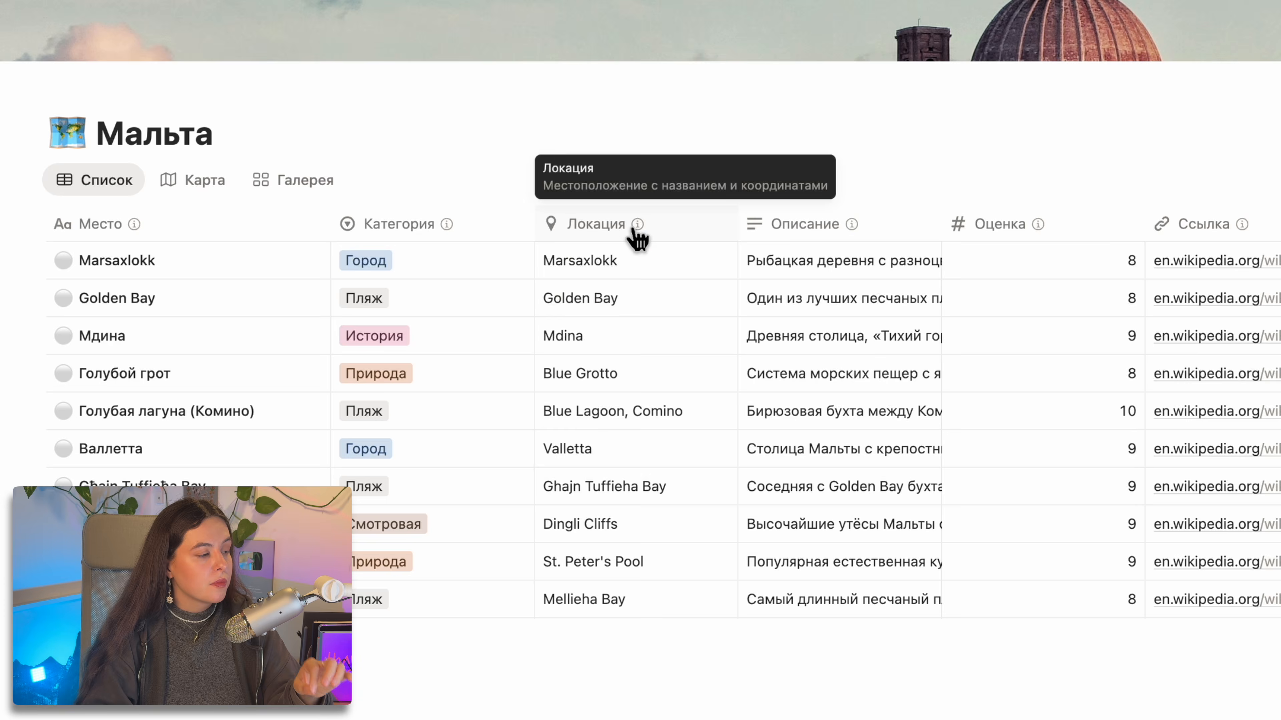
click(628, 269)
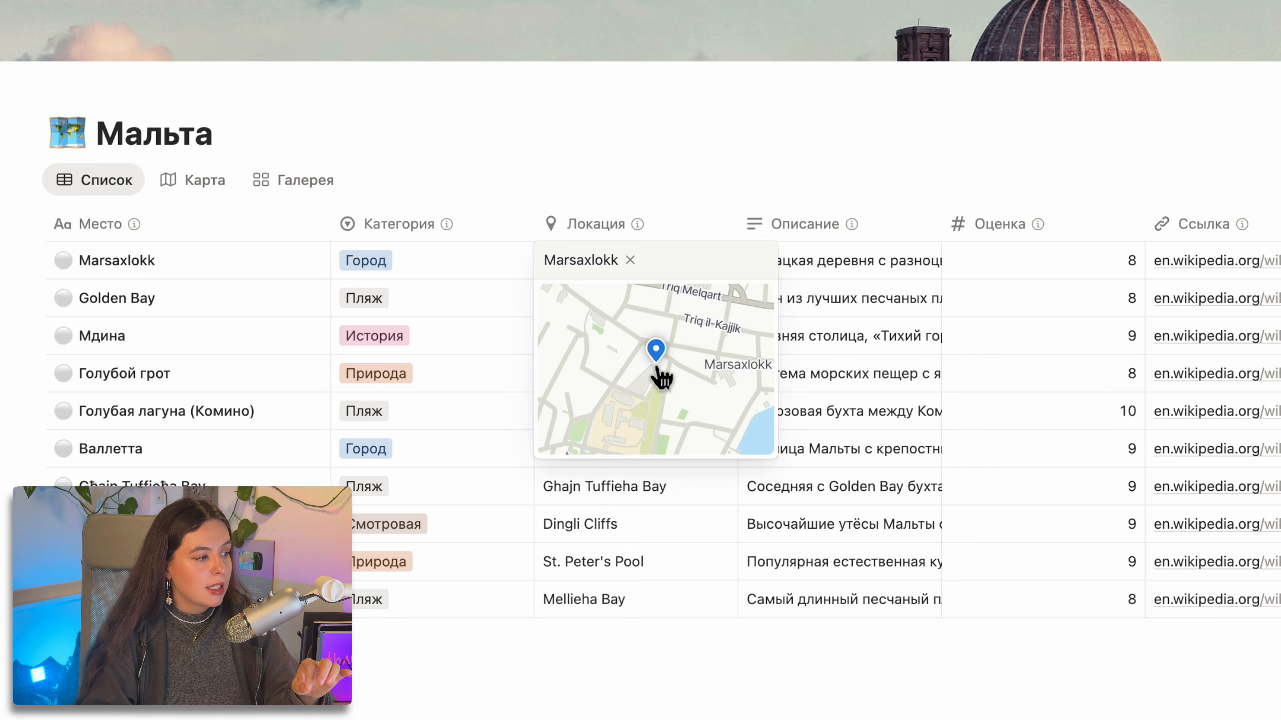
key(Escape)
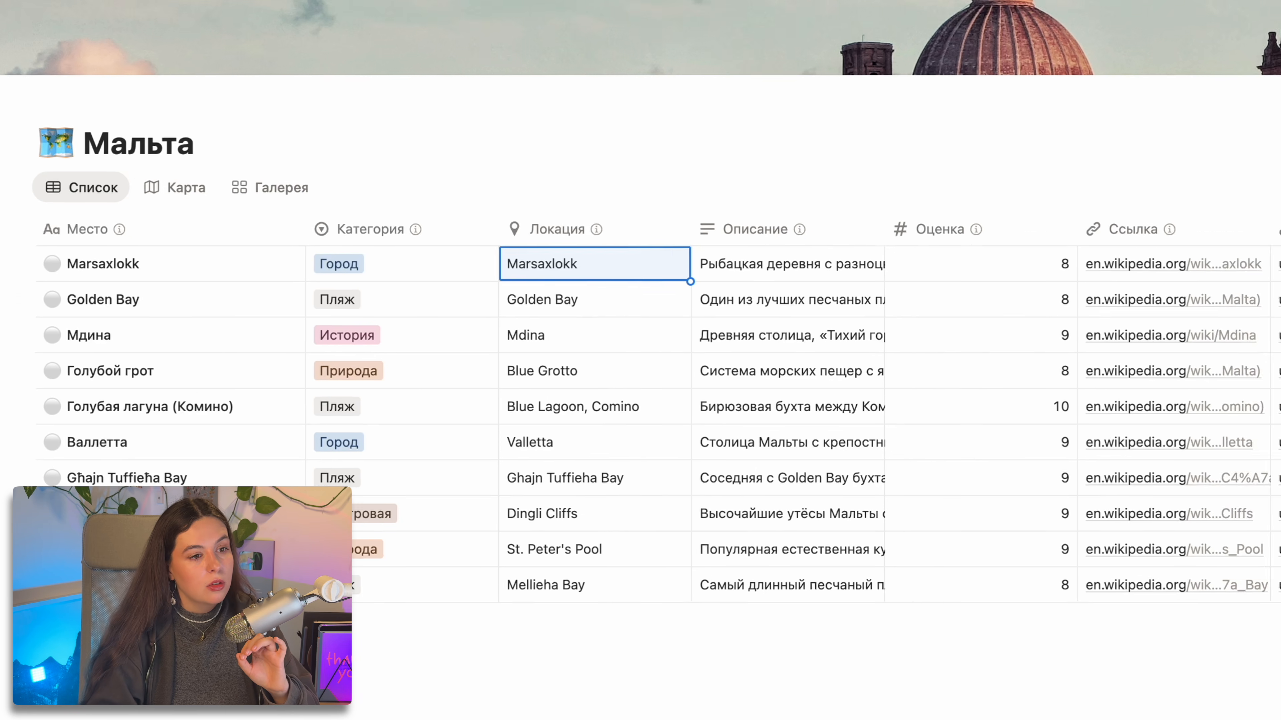
Step: Change the layout of the Список view in the Мальта database from Table to Map
click(1164, 227)
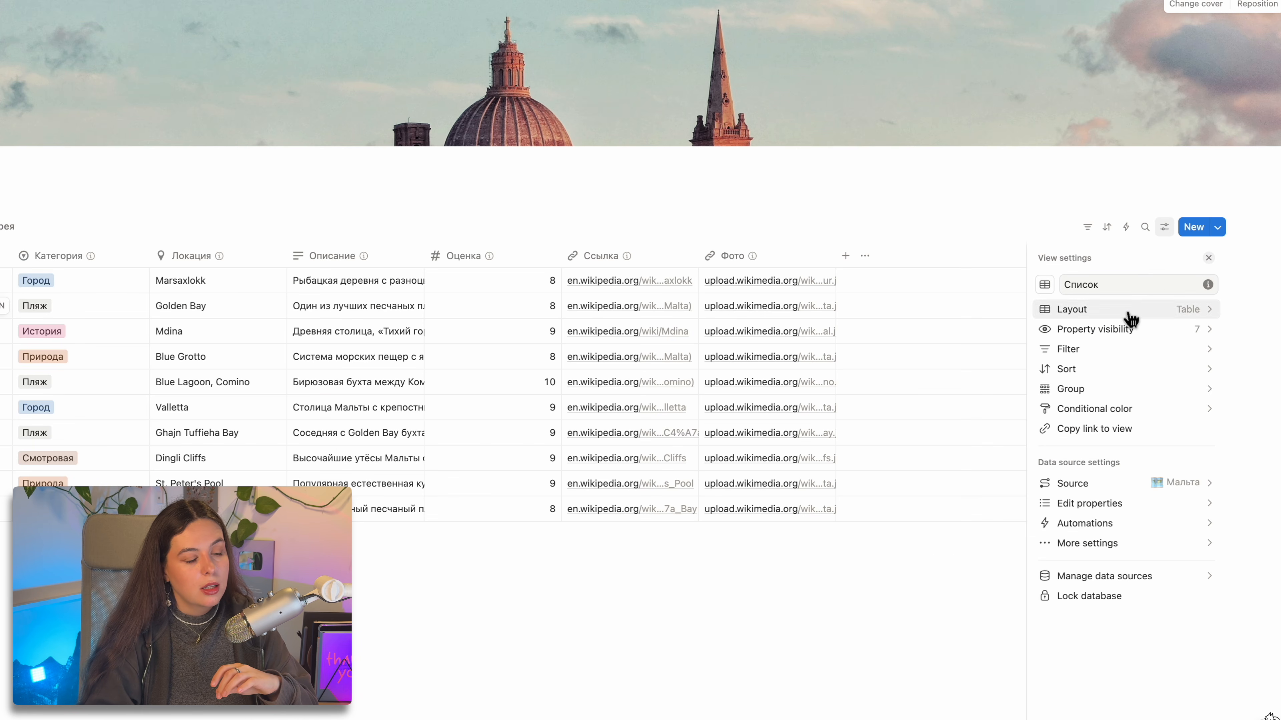
click(1129, 312)
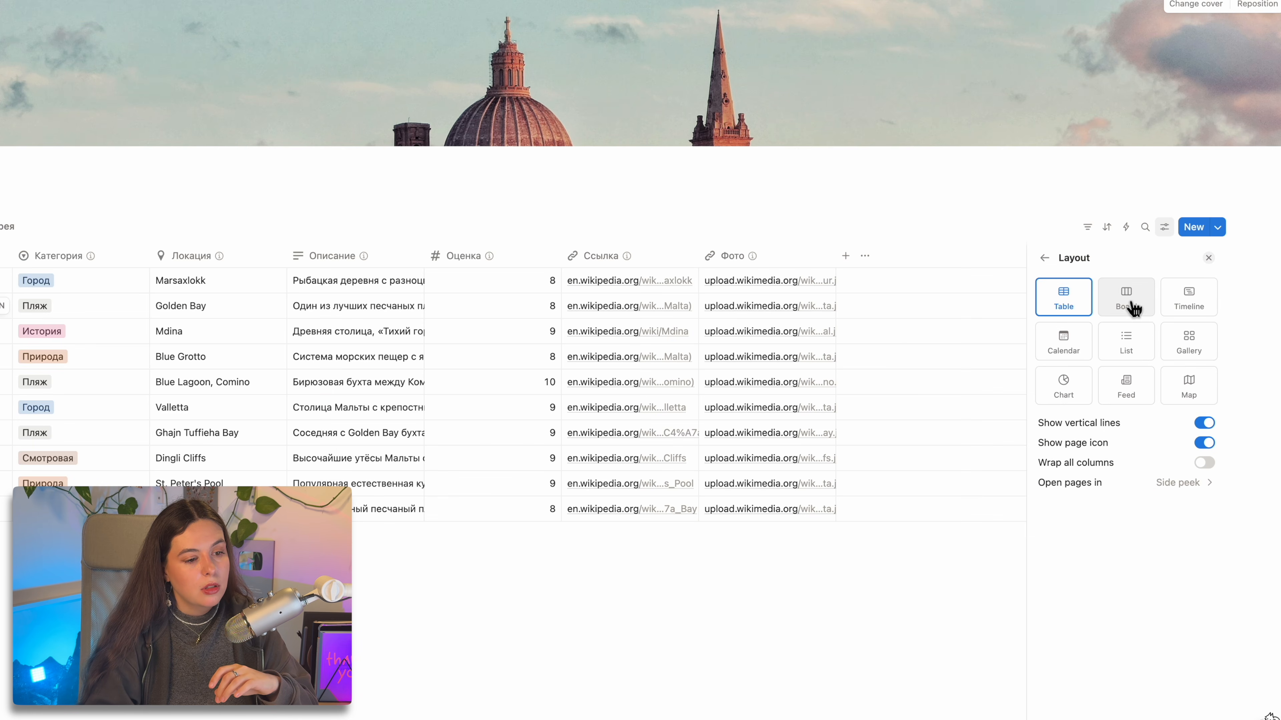
click(1187, 379)
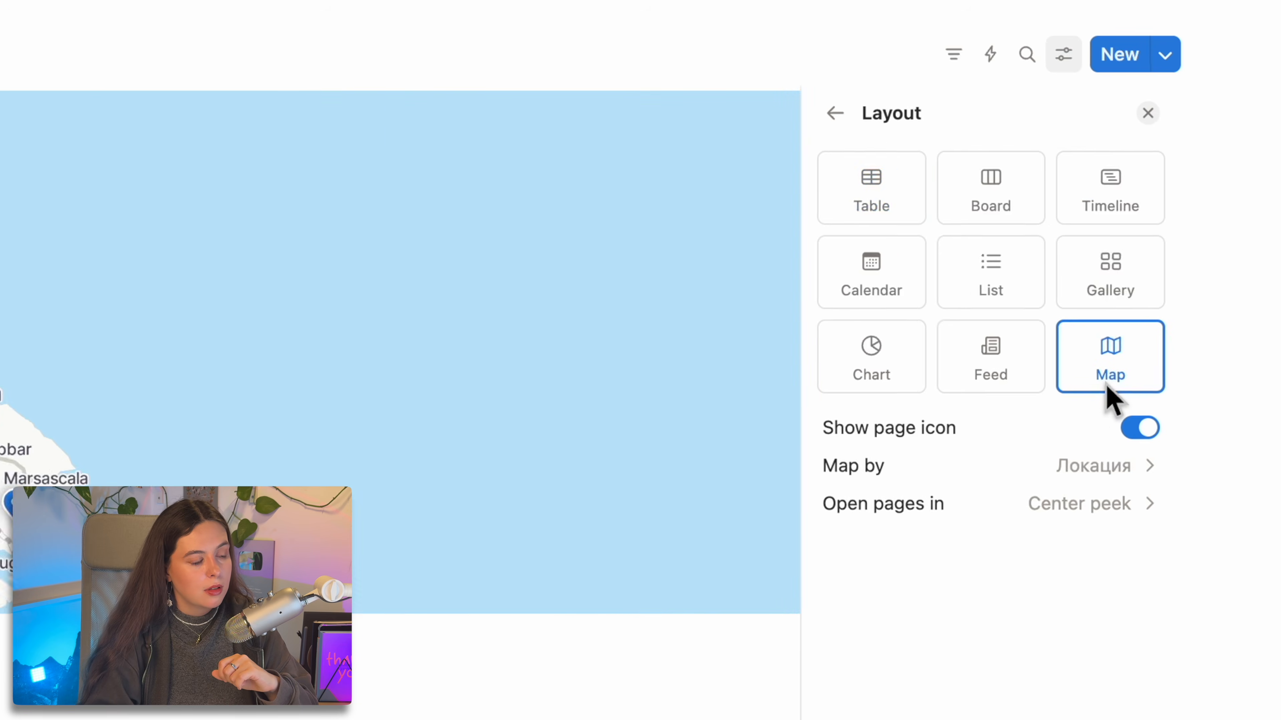
key(Escape)
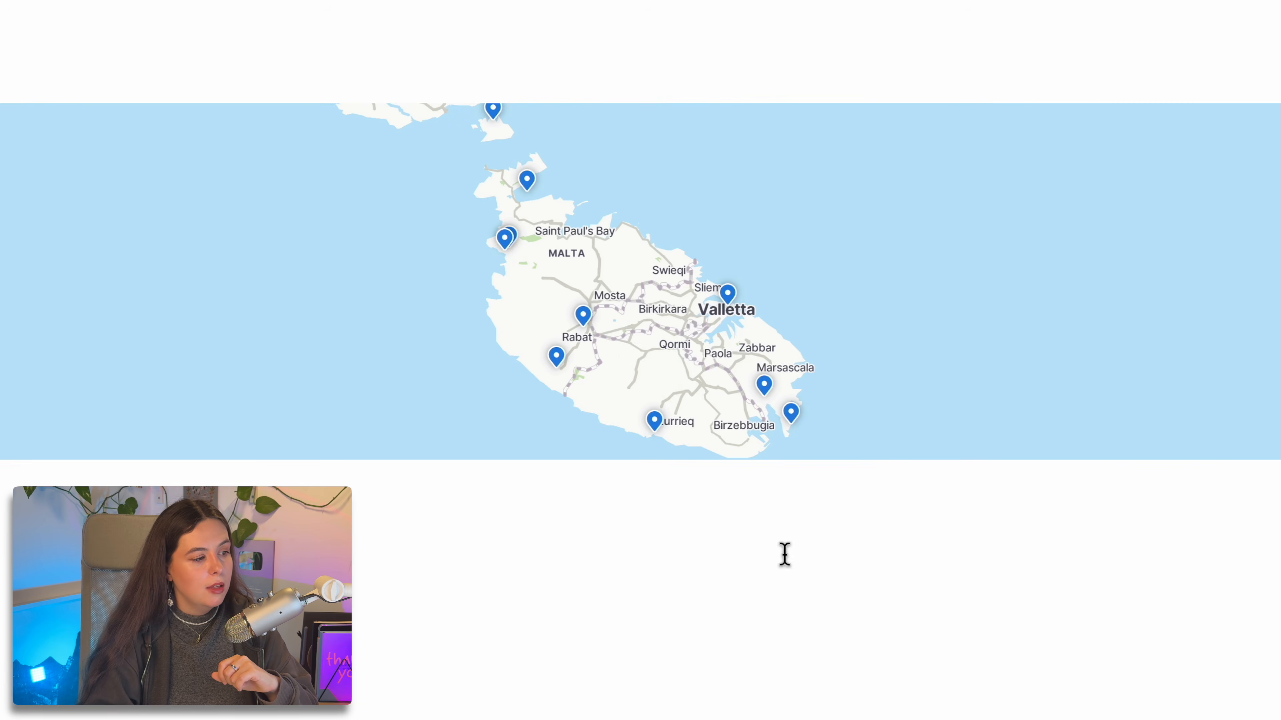
Step: Explore the places on the Malta map and view the Мдина page from its pin
scroll(617, 314, up, 5)
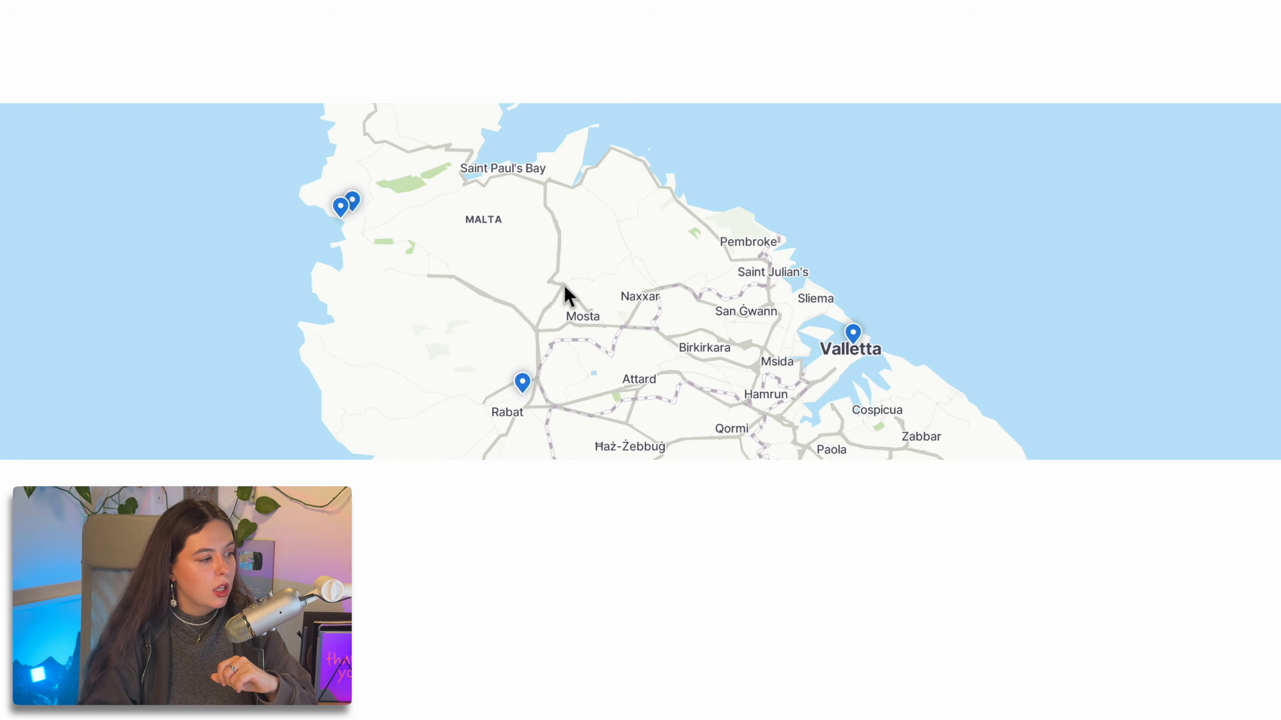
drag(741, 309, 764, 201)
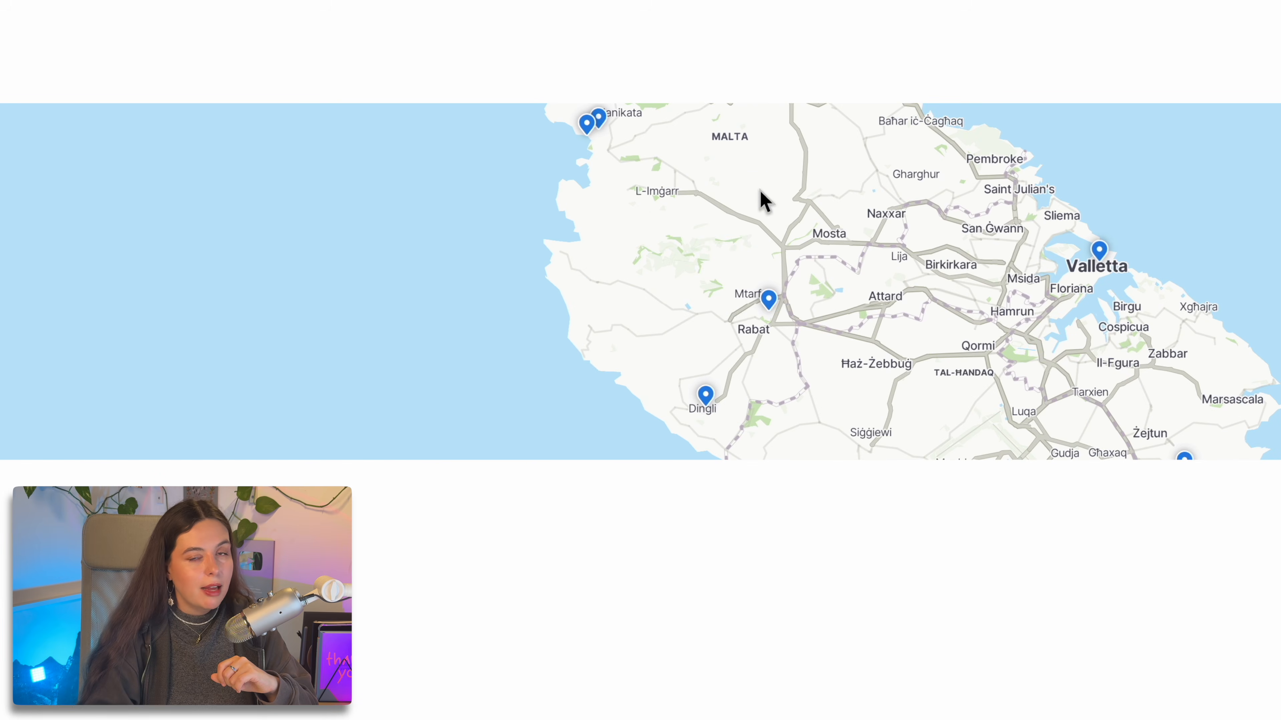
click(779, 305)
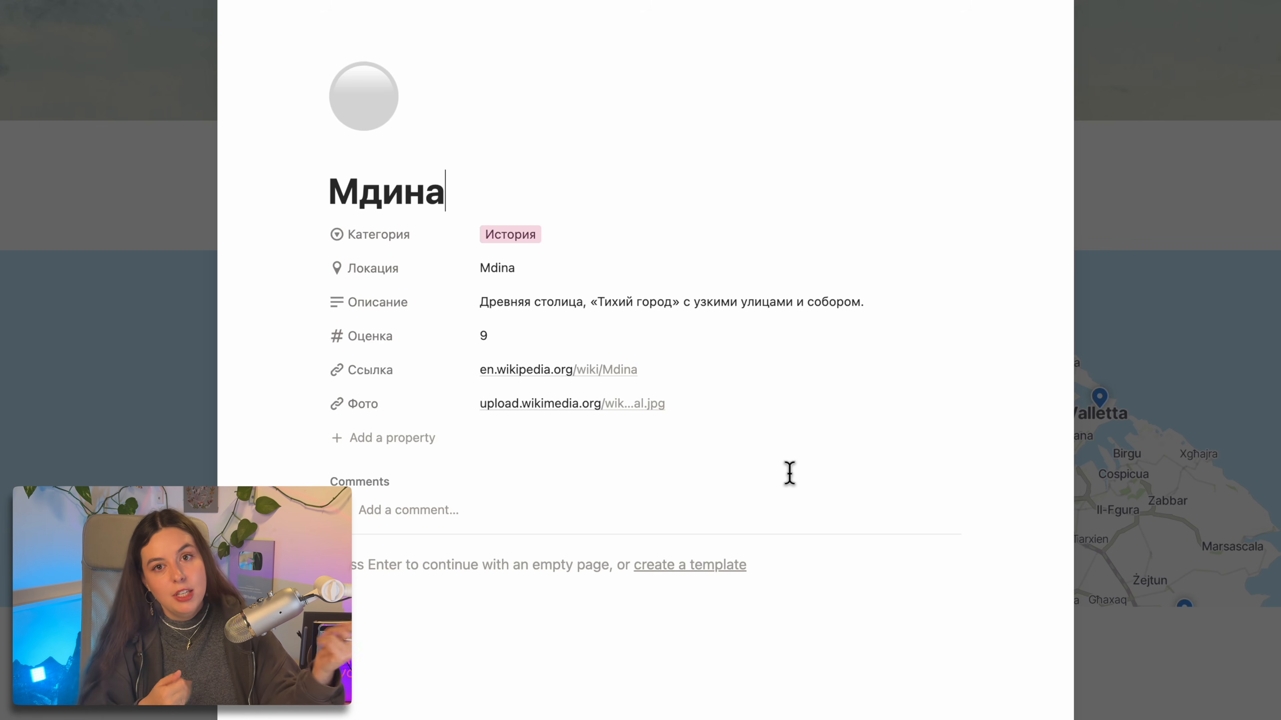
click(1248, 476)
Step: Explore the pins around Valletta and Malta's north-west coast, and view the Golden Bay page from its pin
scroll(1090, 486, up, 5)
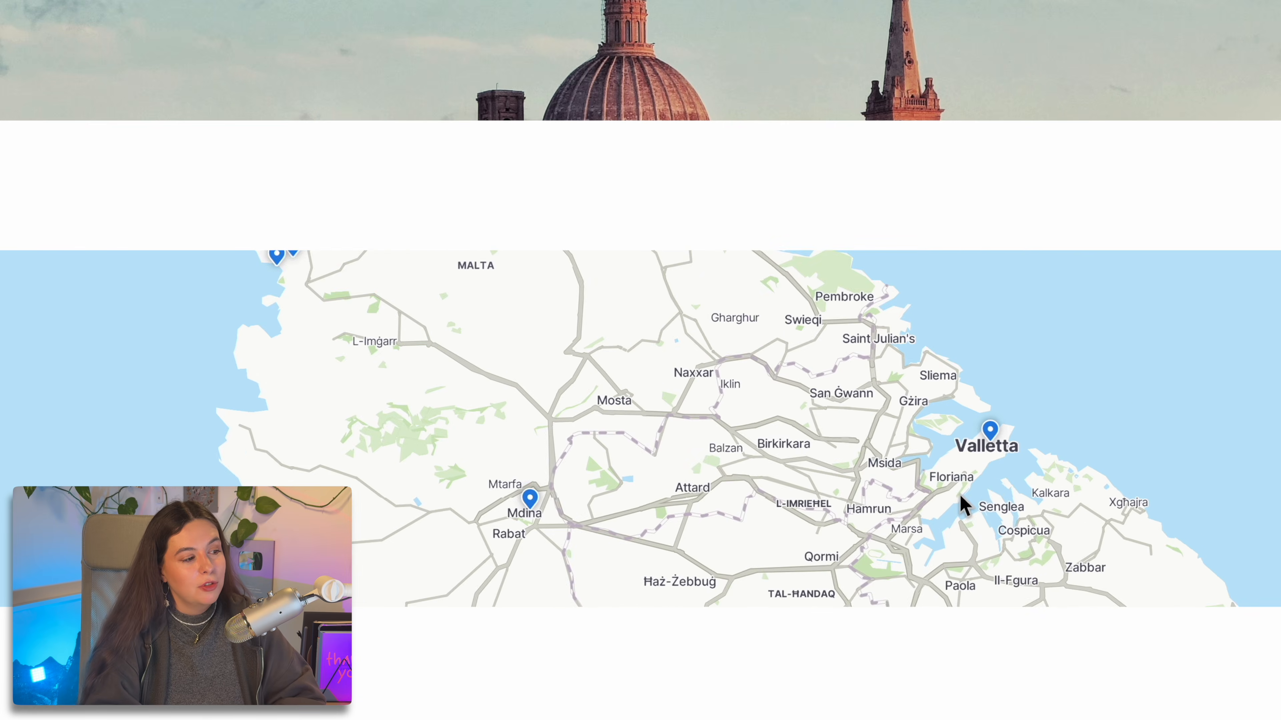
drag(959, 493, 1113, 209)
scroll(1066, 458, down, 5)
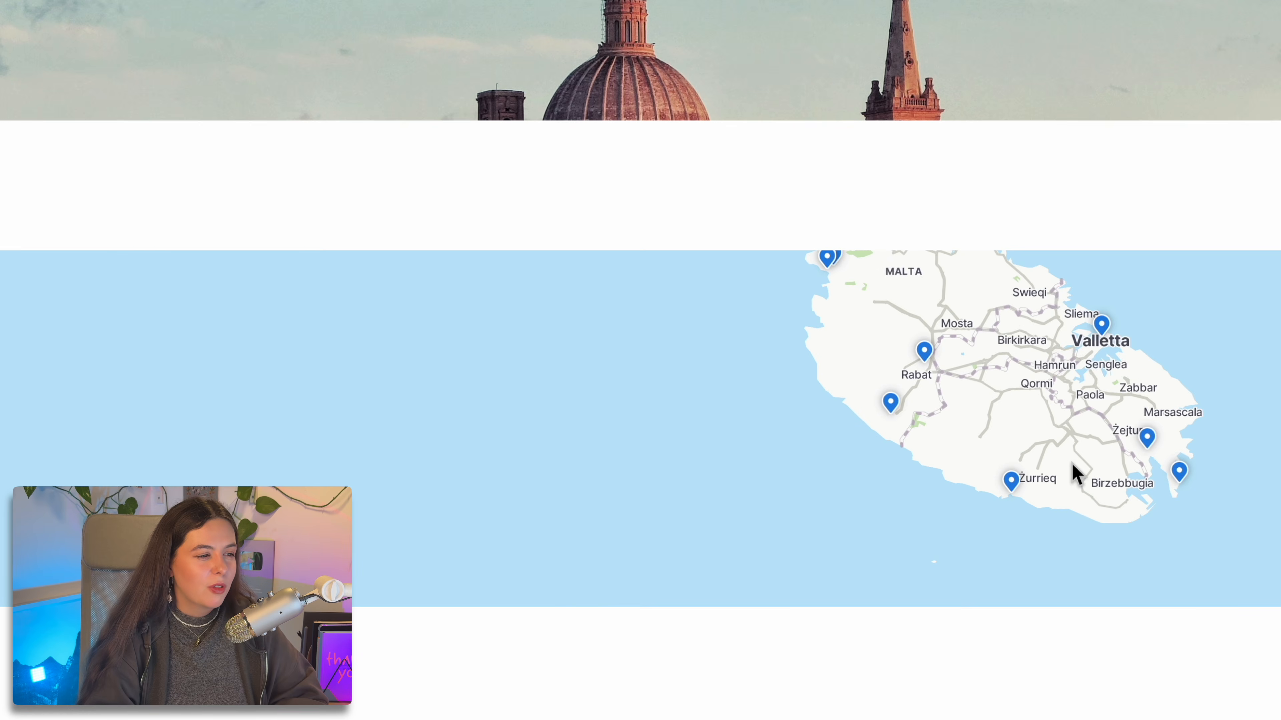
drag(997, 359, 932, 435)
scroll(898, 400, up, 5)
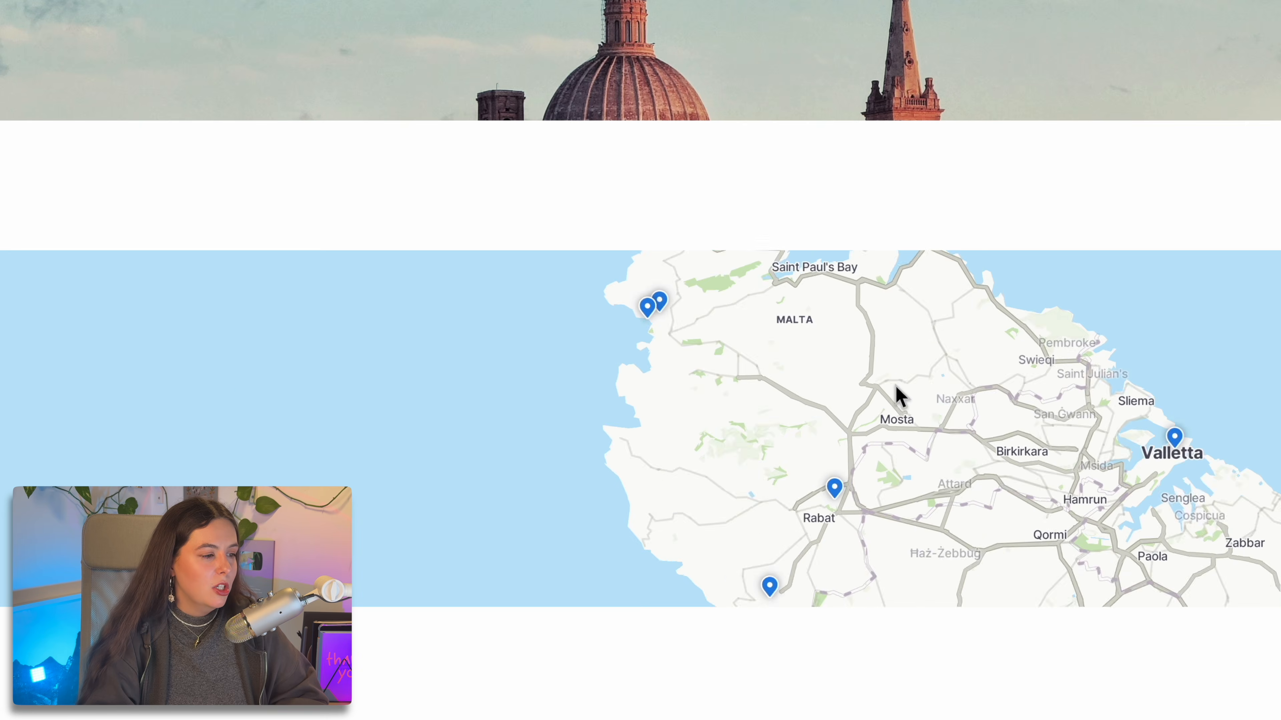
scroll(892, 531, down, 5)
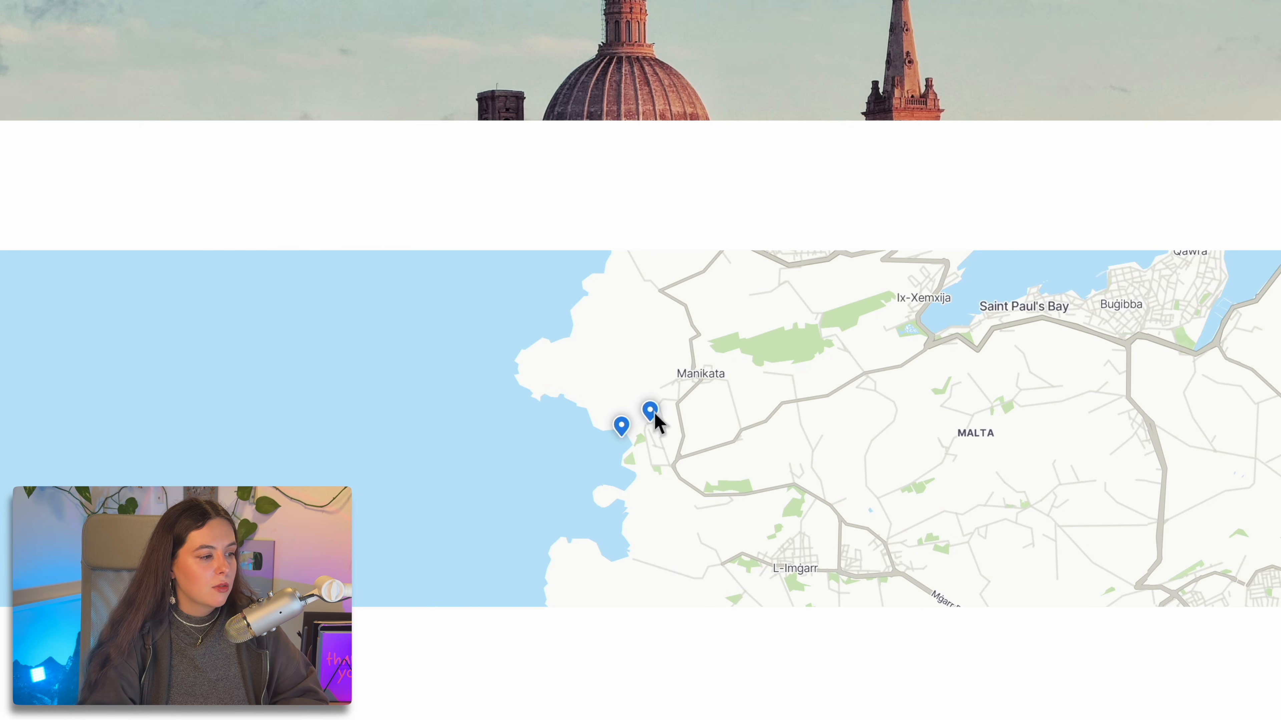
click(656, 423)
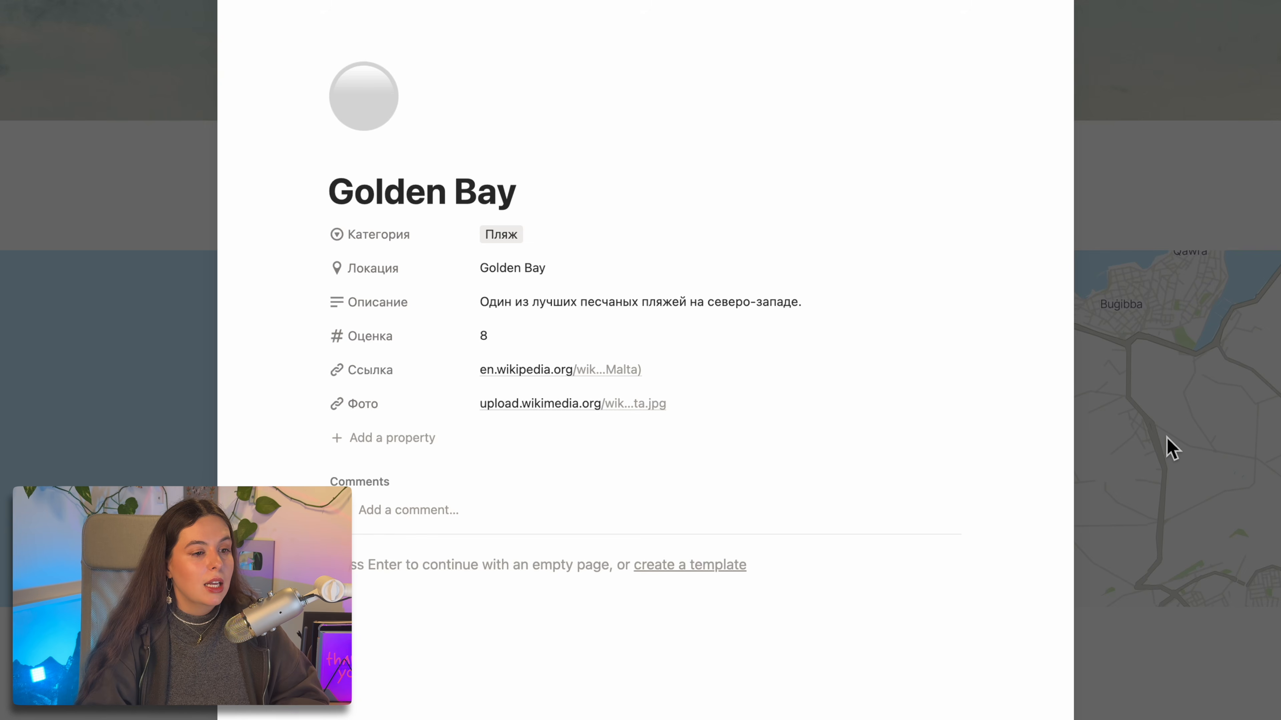
click(1166, 446)
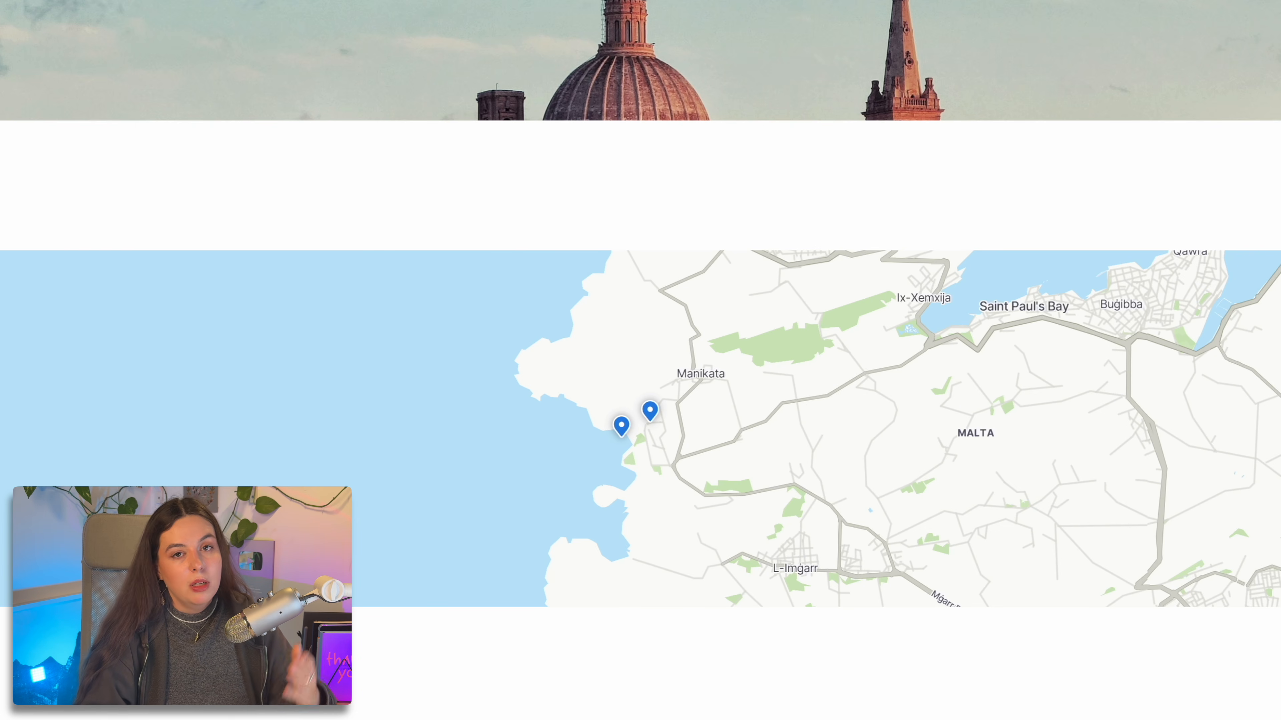
Step: Add a place south of Saint Paul's Bay on the map, titled Тестовое место, with Категория Природа and Оценка 10
click(1061, 425)
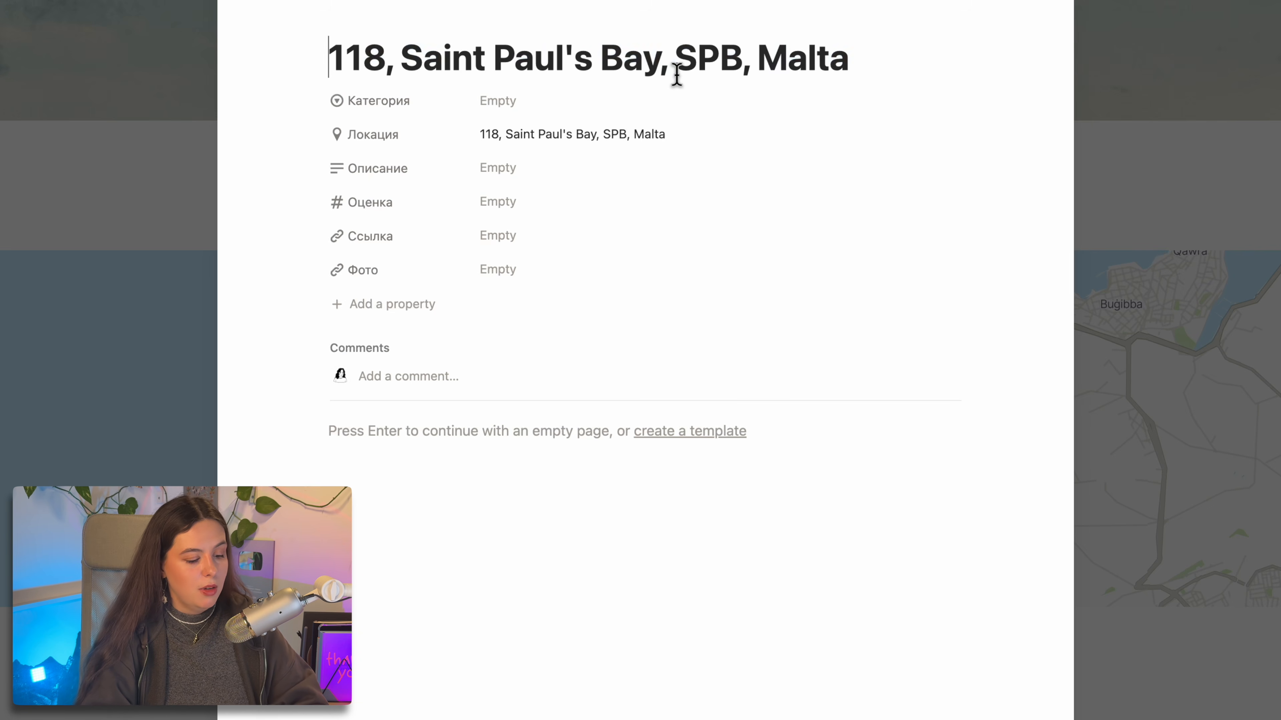
text(Нов)
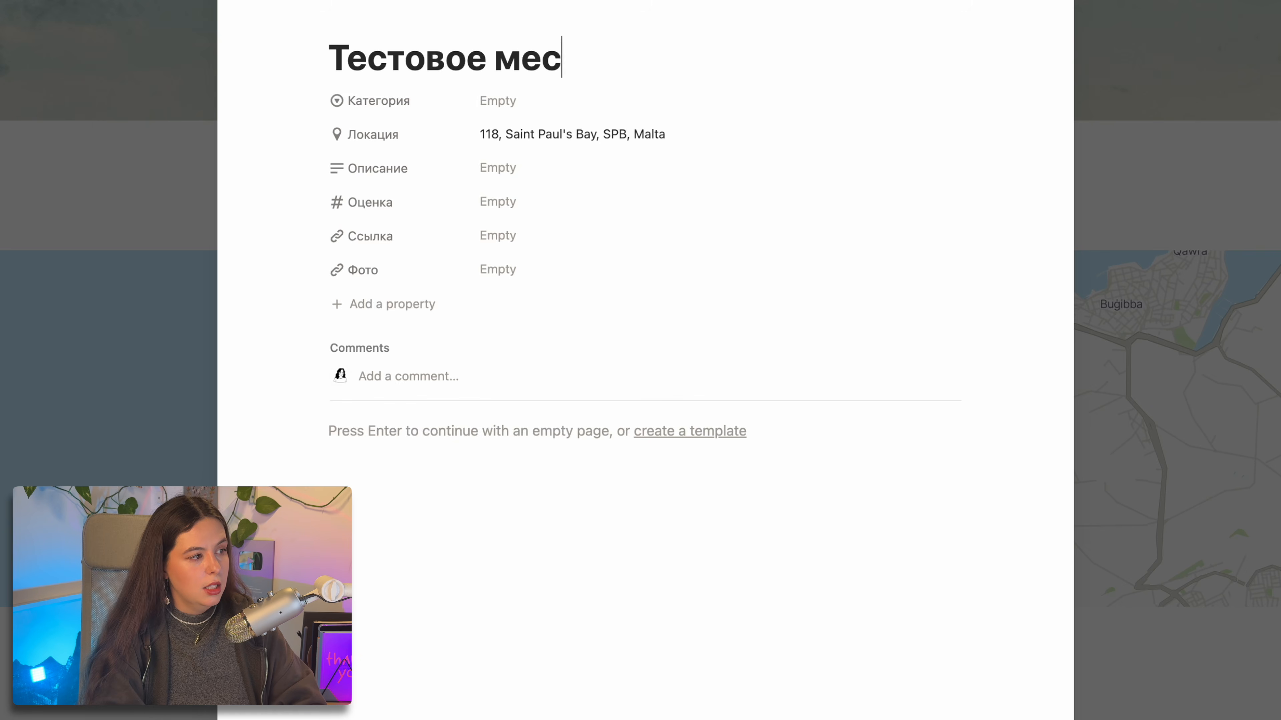
click(544, 106)
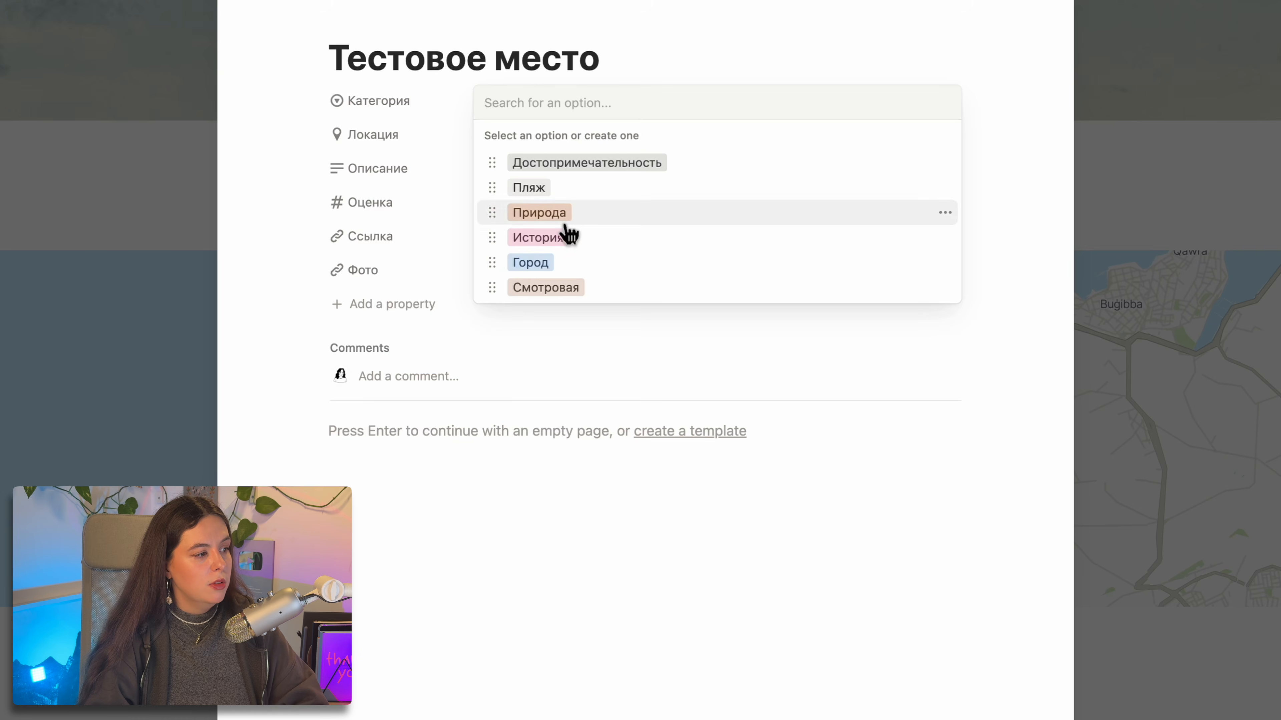
click(557, 216)
click(529, 212)
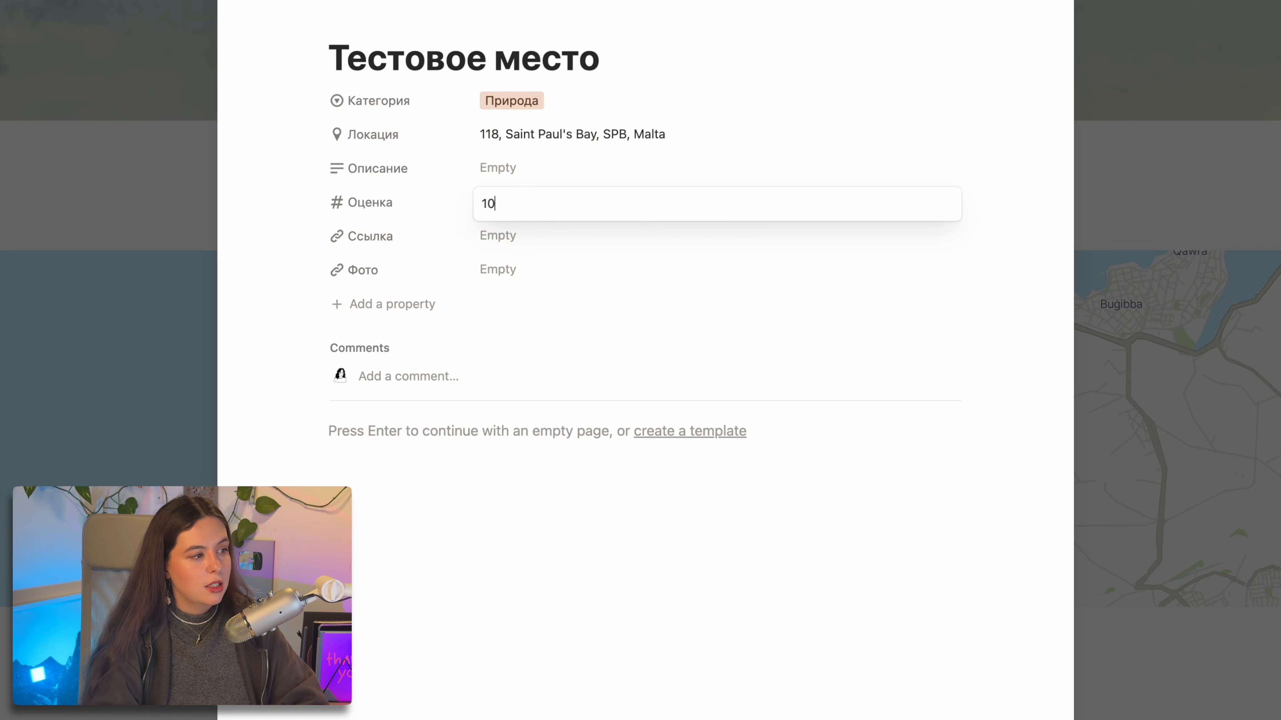
key(Return)
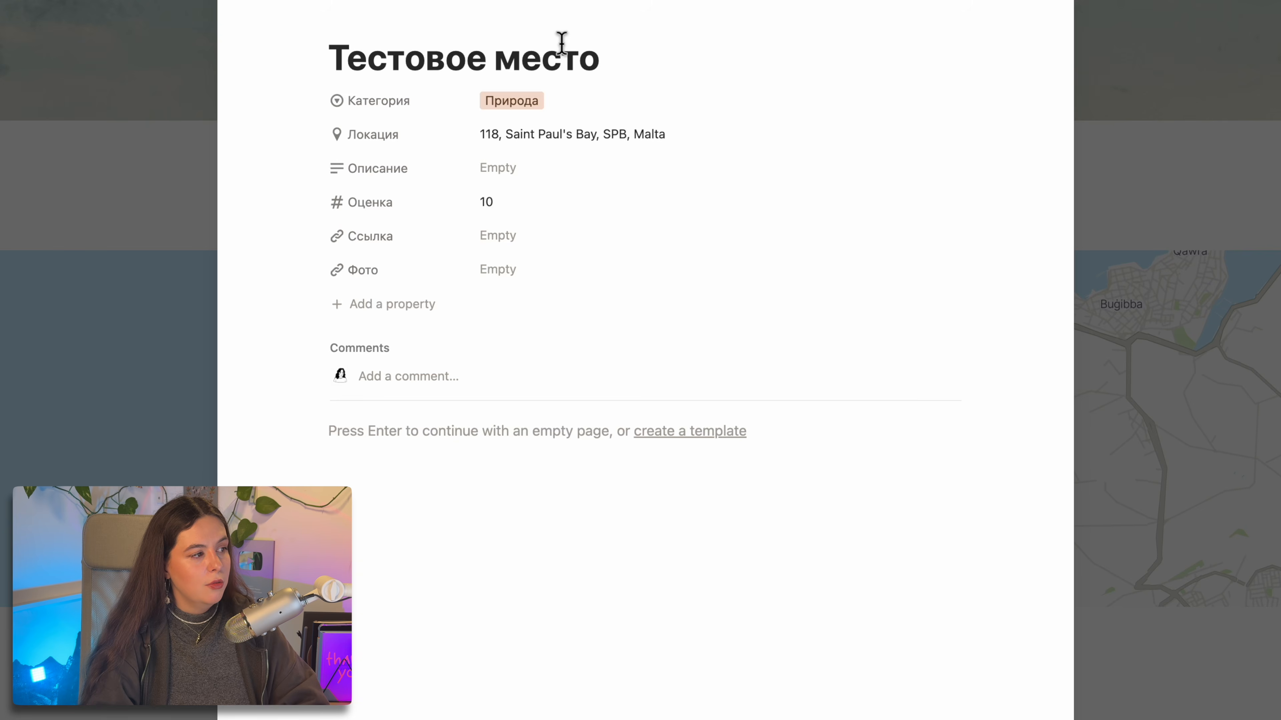
key(Escape)
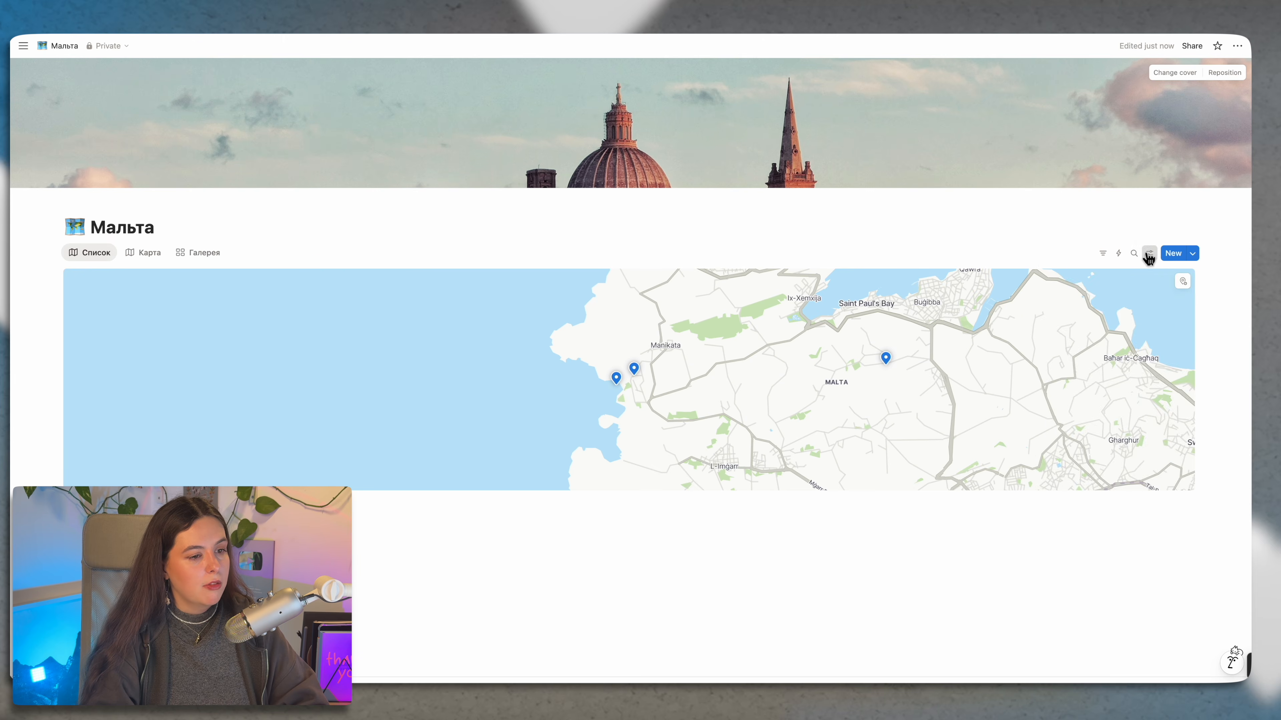
Step: Change the layout of the Список view in the Мальта database from Map back to Table
click(1149, 253)
click(1084, 298)
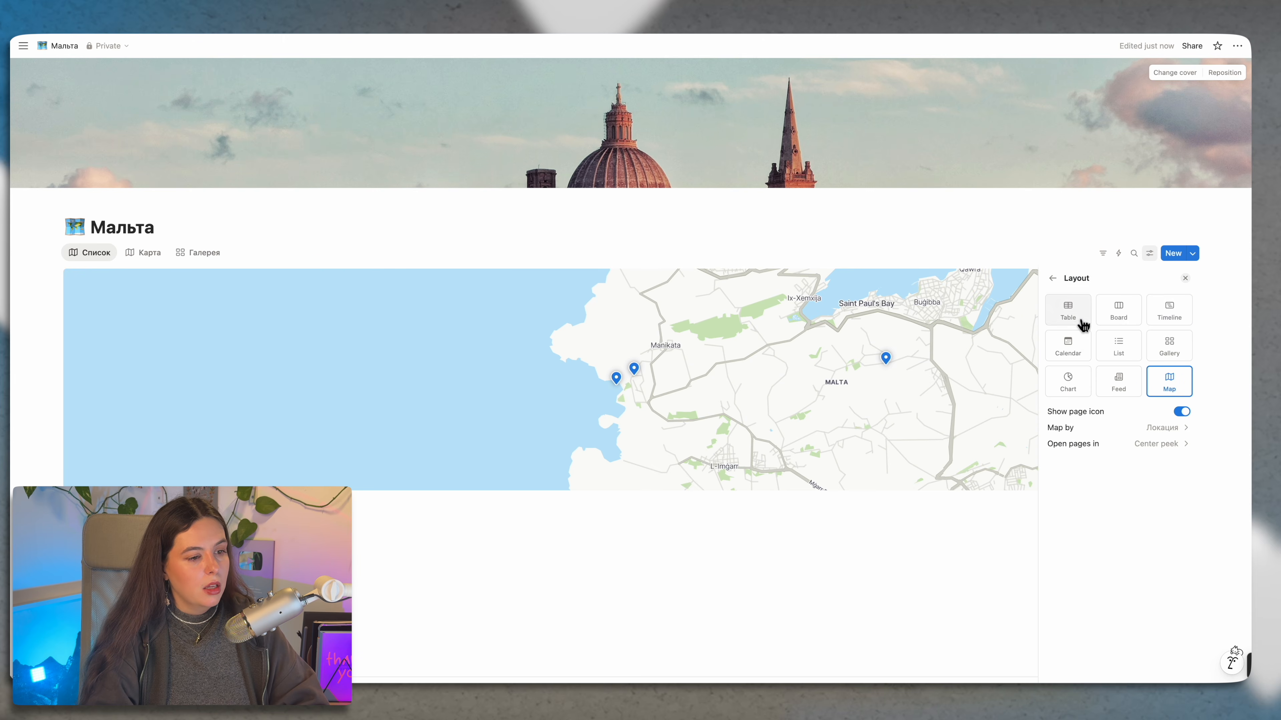
click(1055, 316)
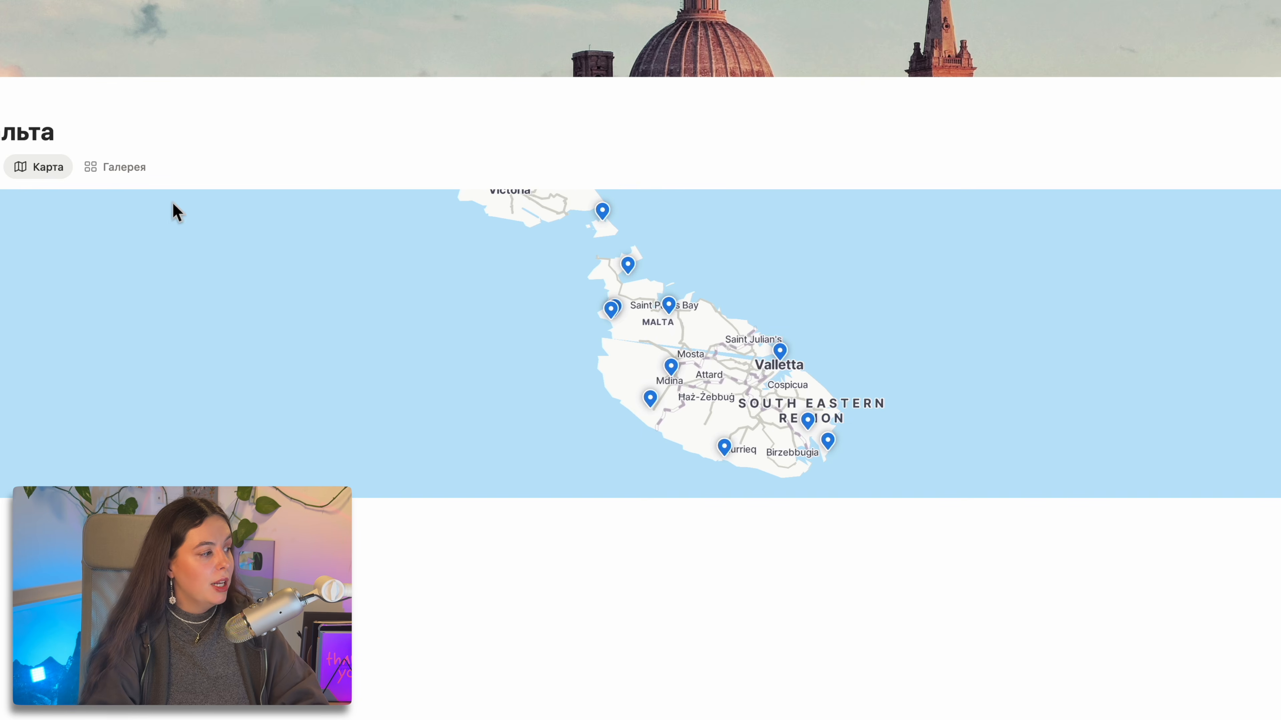
Step: View the Malta places in the Карта view and as cards in the Галерея view
scroll(176, 212, down, 1)
click(123, 177)
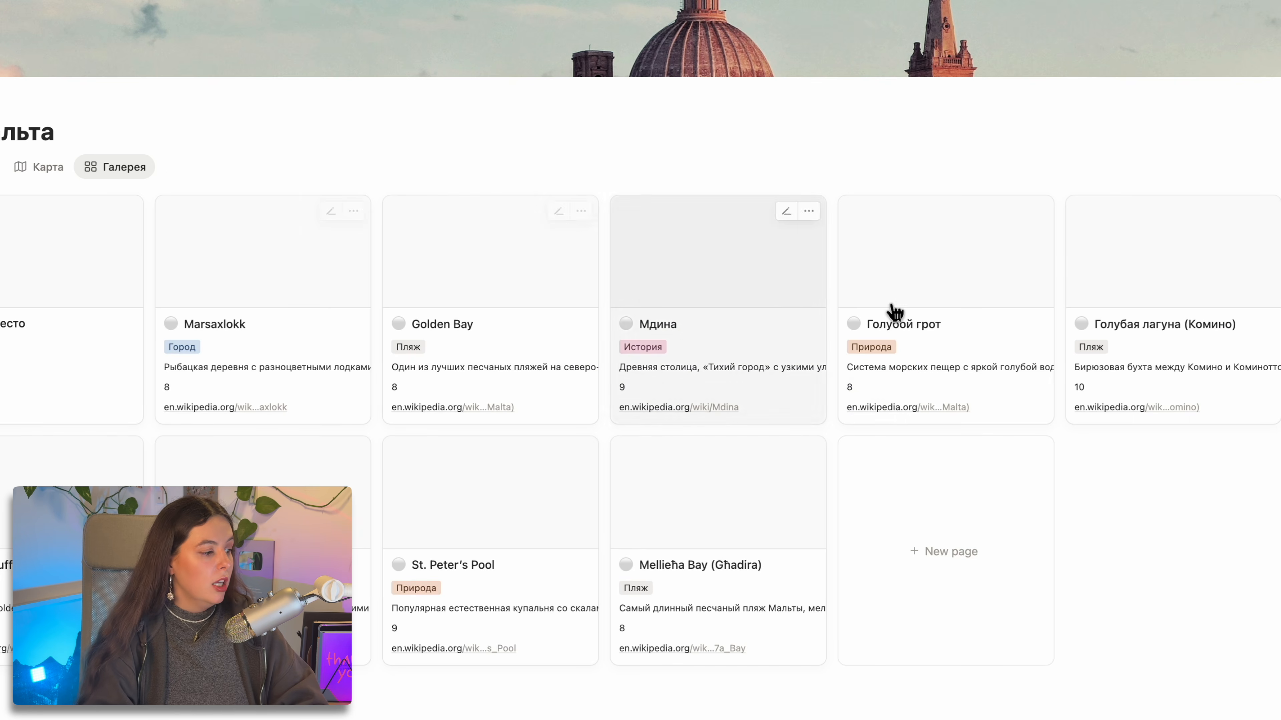